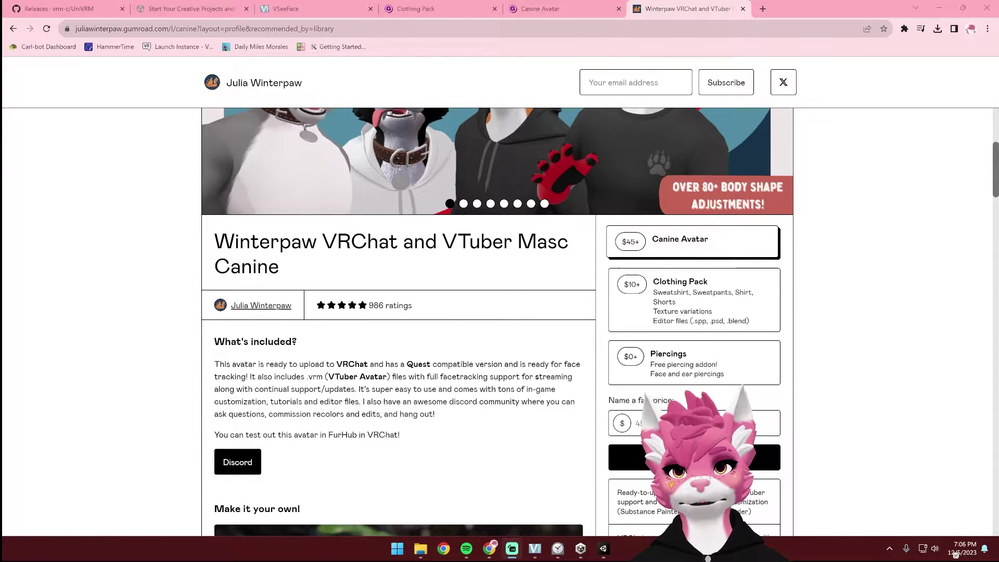
# Step: Review the download pages for the Canine Avatar VRM, the Clothing Pack, VSeeFace and Unity
pyautogui.click(557, 9)
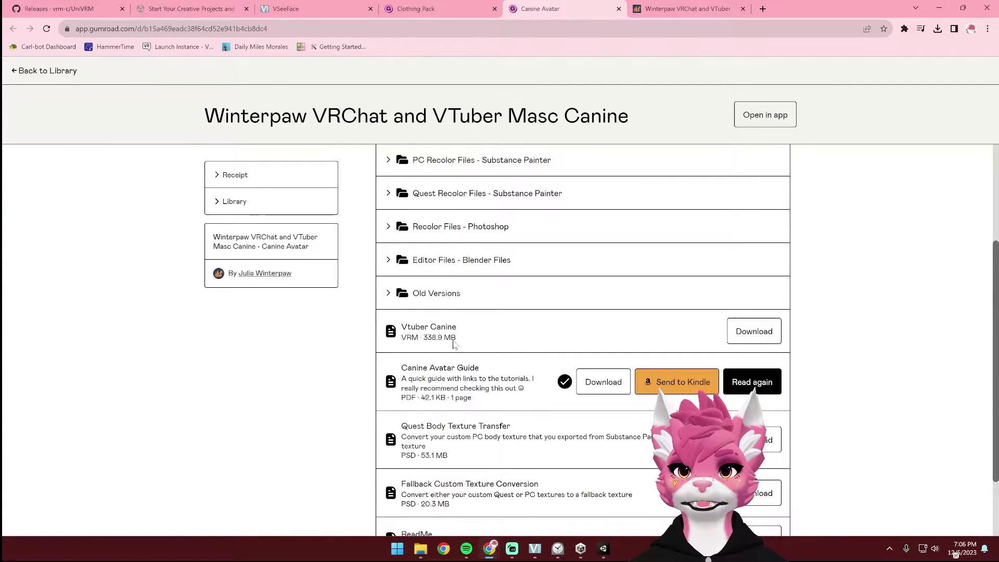
pyautogui.click(447, 10)
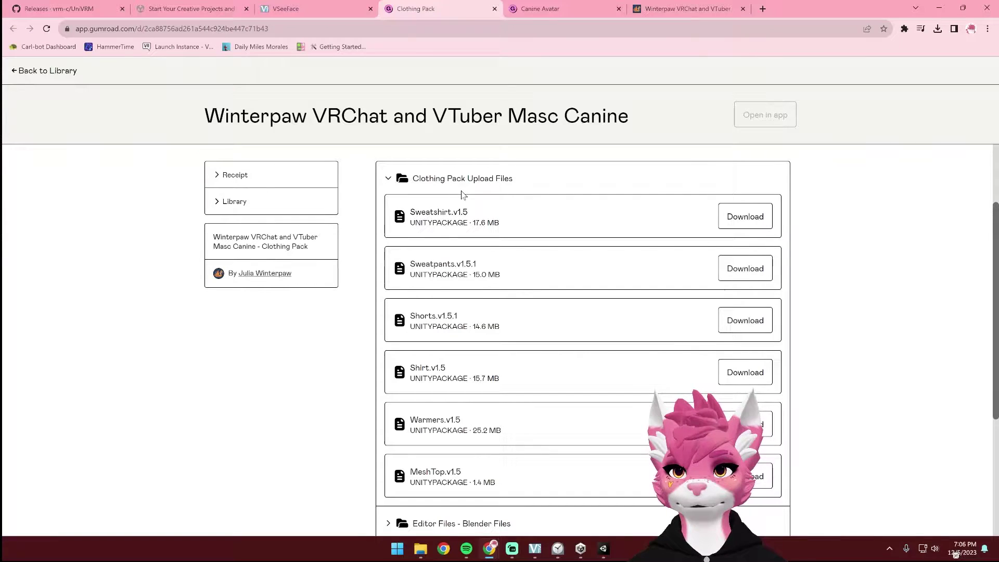
pyautogui.click(310, 6)
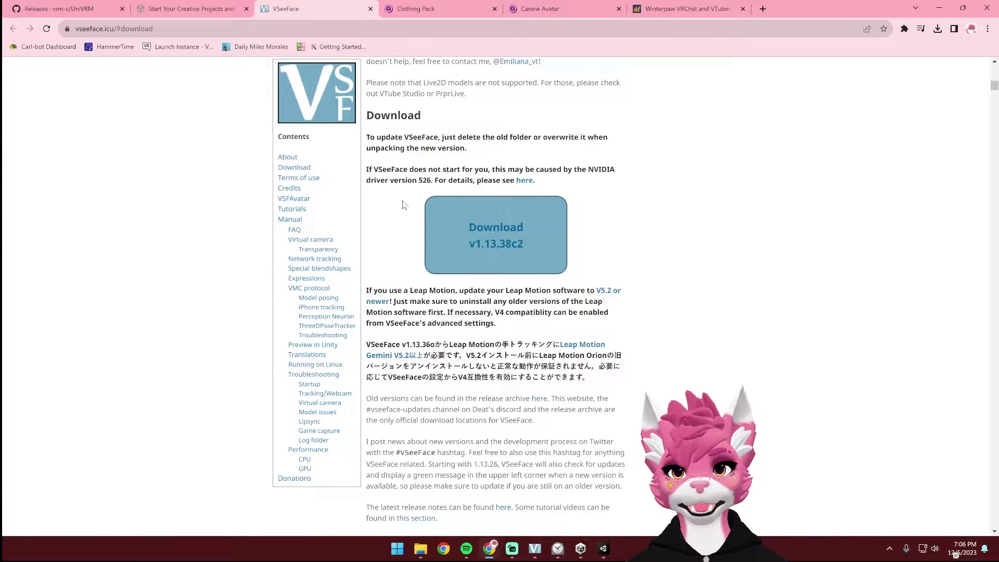
pyautogui.click(184, 7)
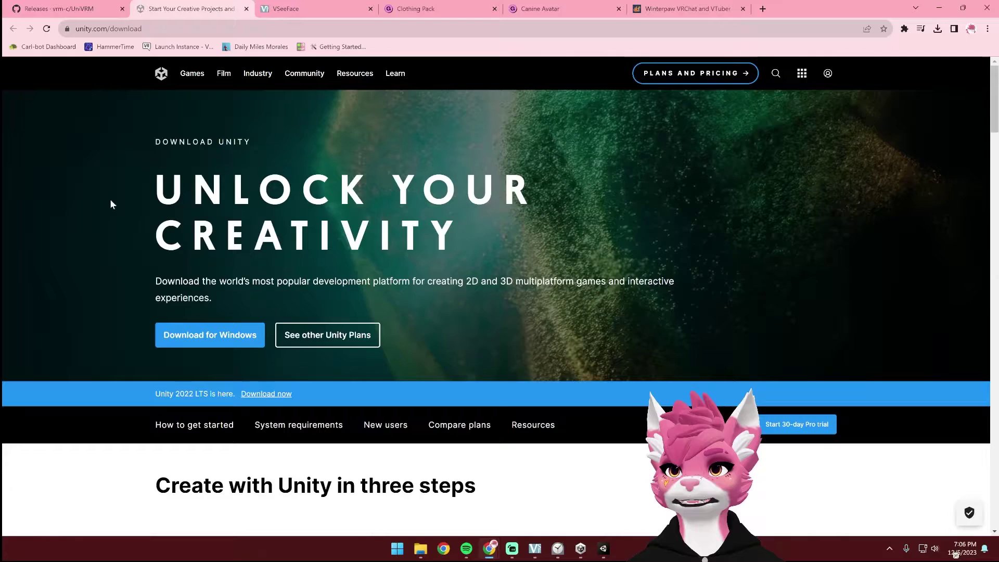
# Step: Examine the UniVRM releases on GitHub, from v0.115.0 down through v0.114.0, for their downloadable unitypackage assets
pyautogui.click(60, 9)
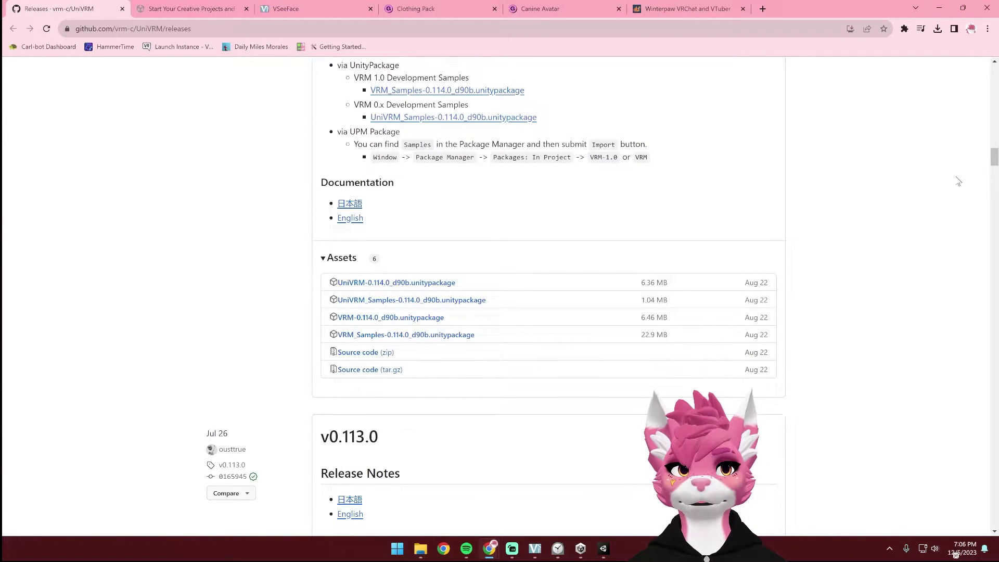
pyautogui.moveTo(993, 166); pyautogui.dragTo(982, 73)
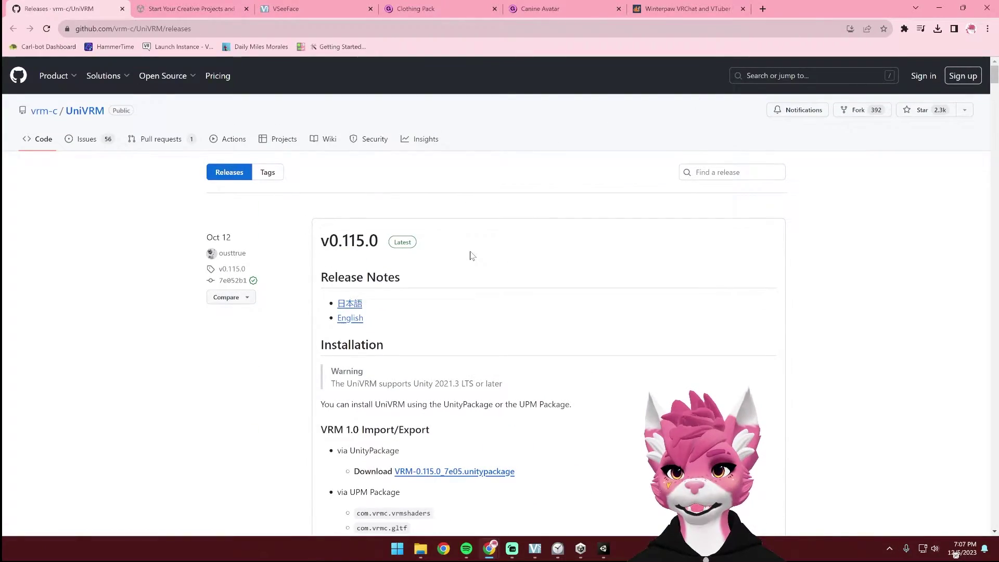
pyautogui.scroll(-15, 472, 255)
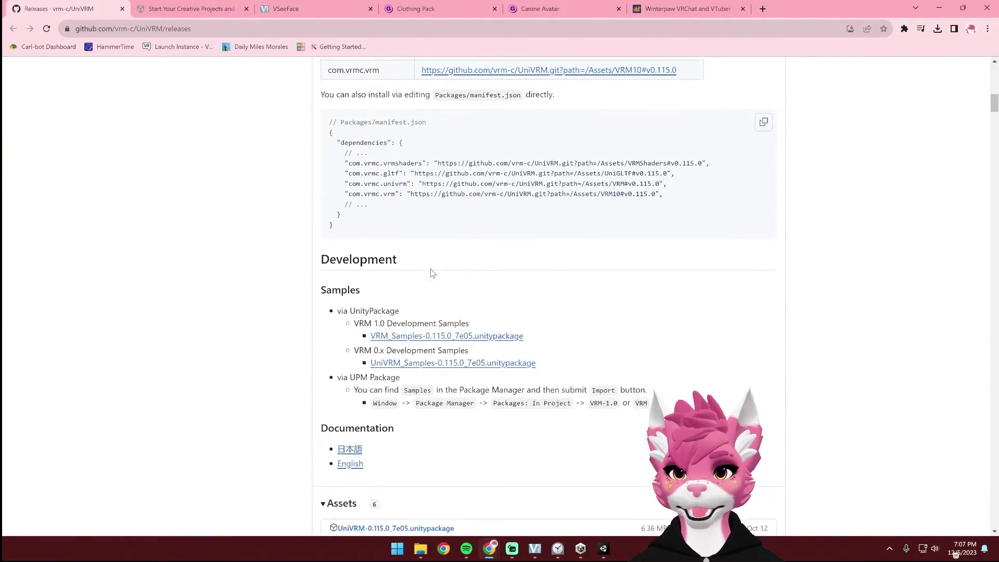
pyautogui.scroll(-3, 431, 270)
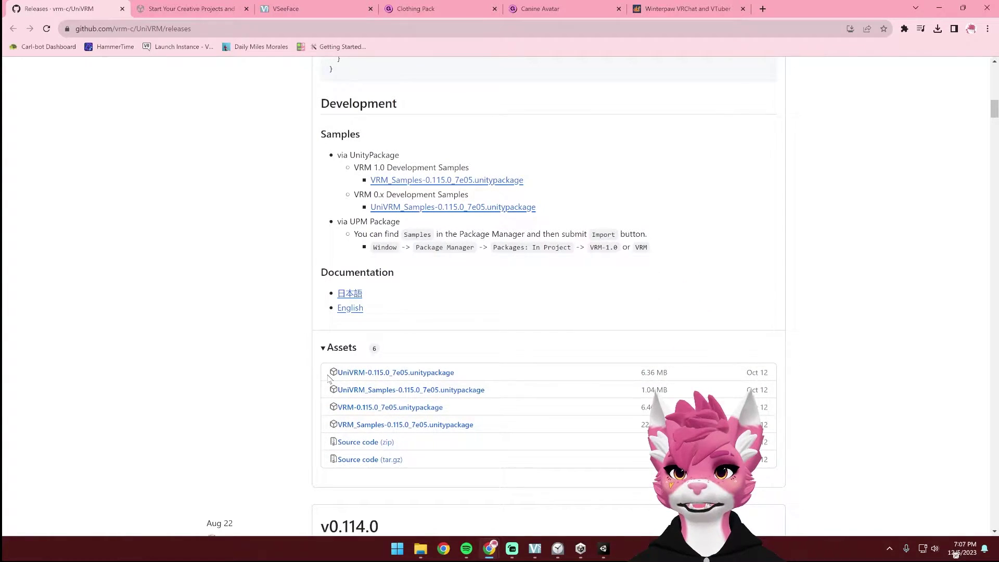
pyautogui.scroll(-13, 272, 370)
pyautogui.scroll(-11, 269, 369)
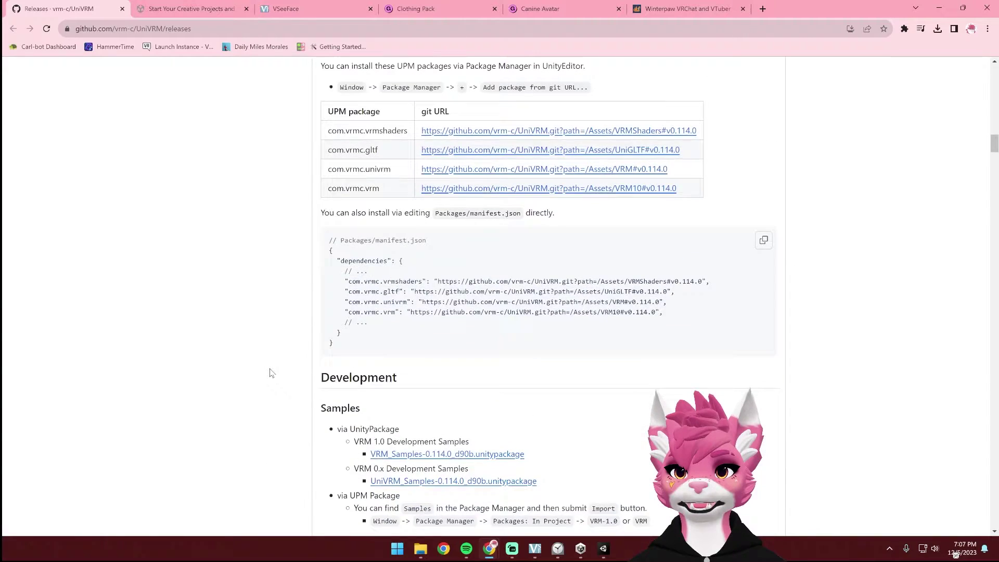
pyautogui.scroll(1, 271, 364)
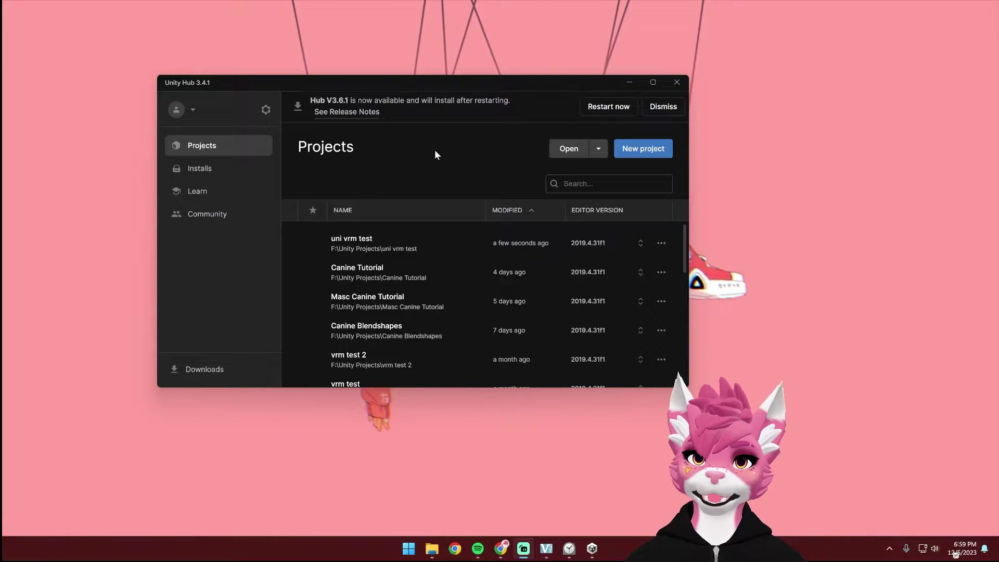
# Step: Create a new 3D project in Unity Hub named "Masc Canine VTuber Tutorial"
pyautogui.click(647, 149)
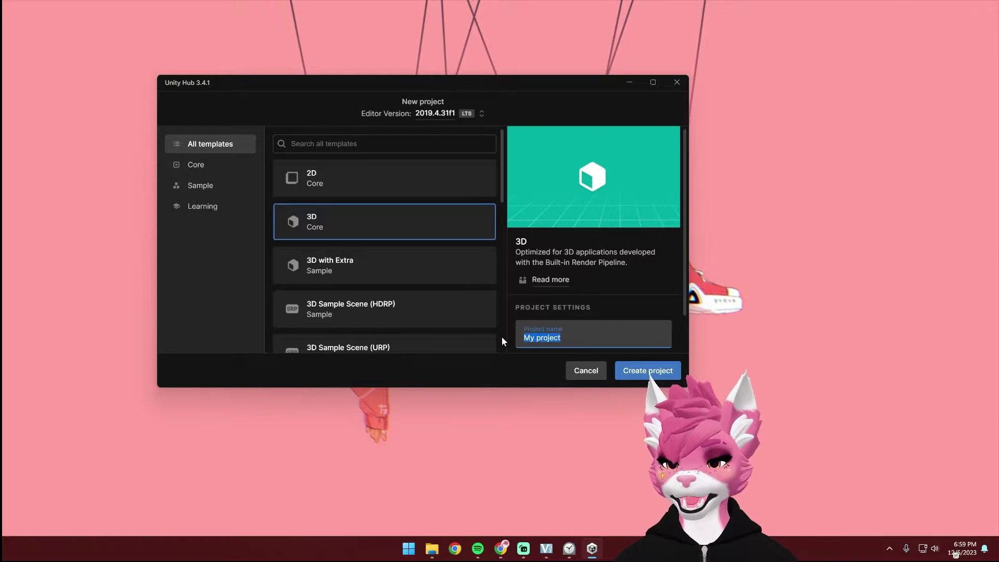
pyautogui.write('Masc Canine ')
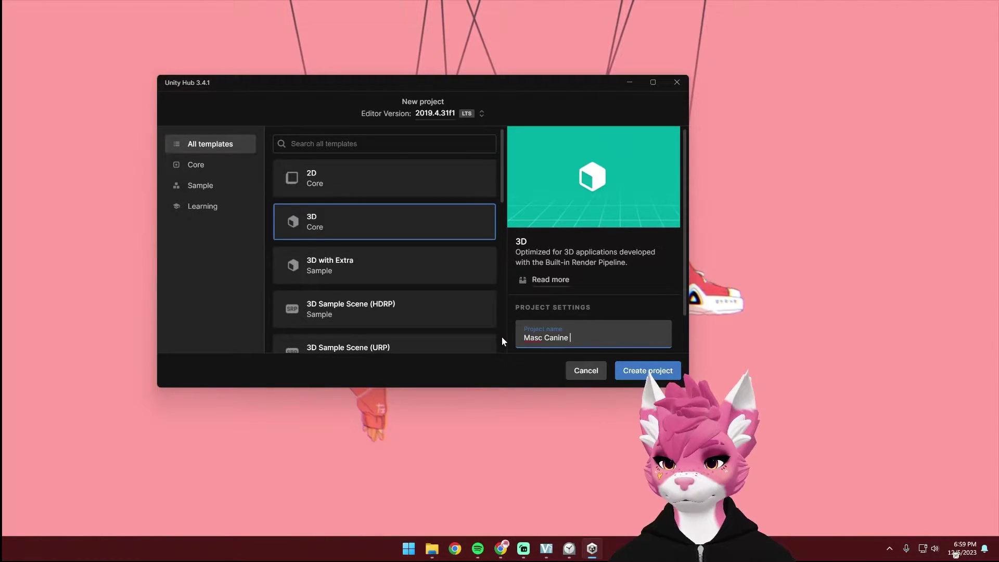
pyautogui.write('VTuber Tutorial')
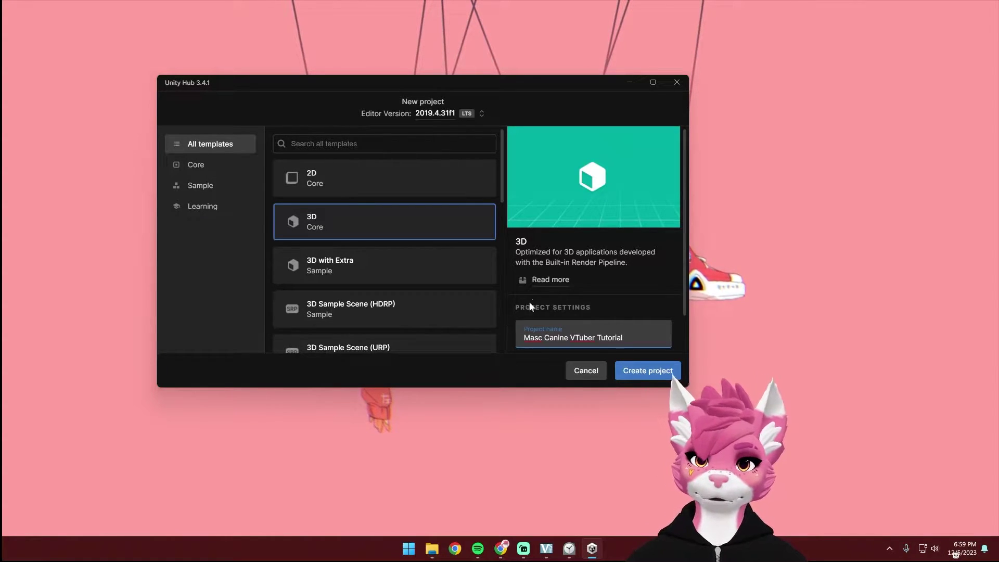
pyautogui.scroll(-1, 541, 312)
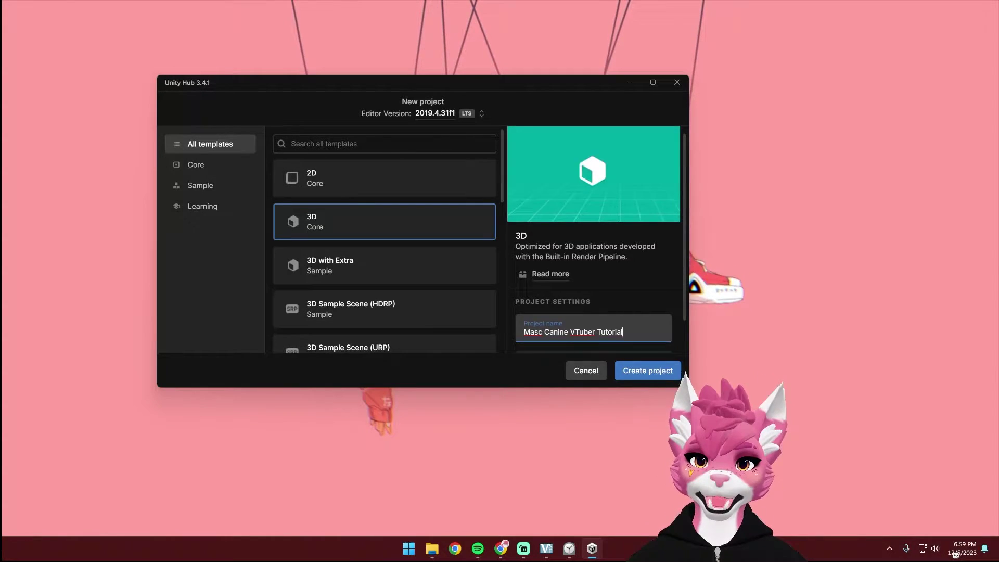
pyautogui.click(639, 373)
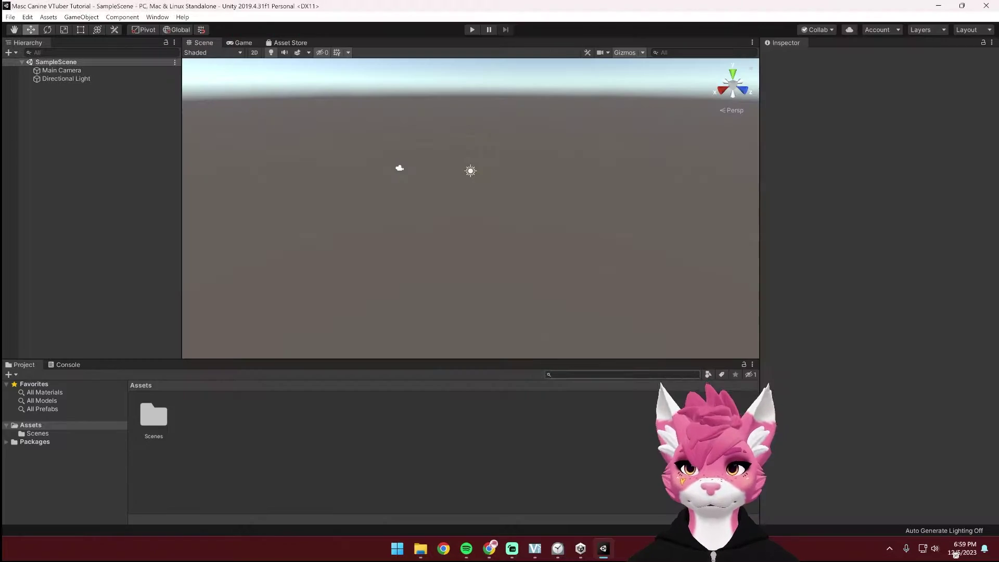
# Step: Import the UniVRM-0.113.0_0165 and Sweatshirt.v1.5 packages from the VRM Tutorial folder into the project's Assets
pyautogui.click(420, 549)
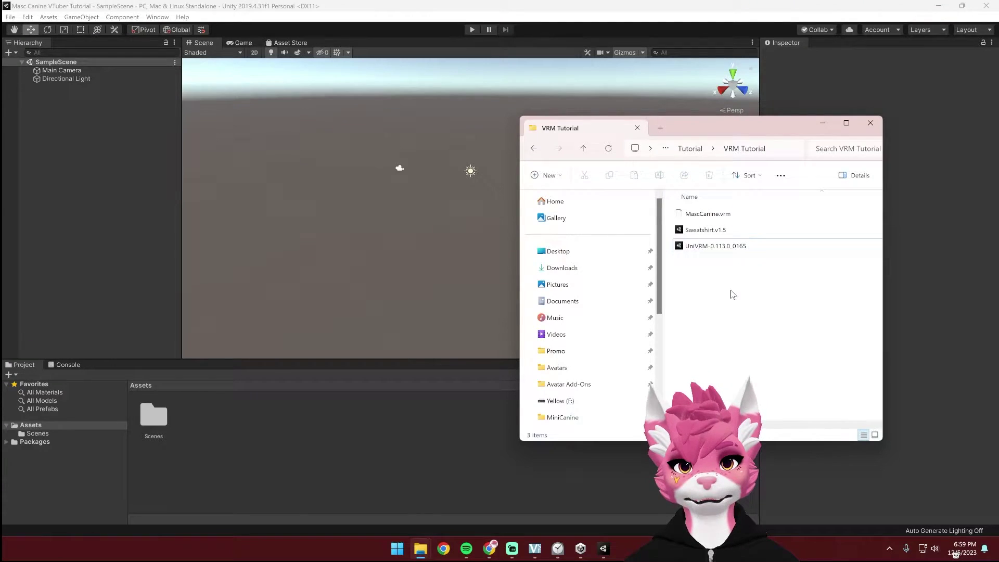
pyautogui.click(714, 251)
pyautogui.moveTo(715, 253); pyautogui.dragTo(251, 429)
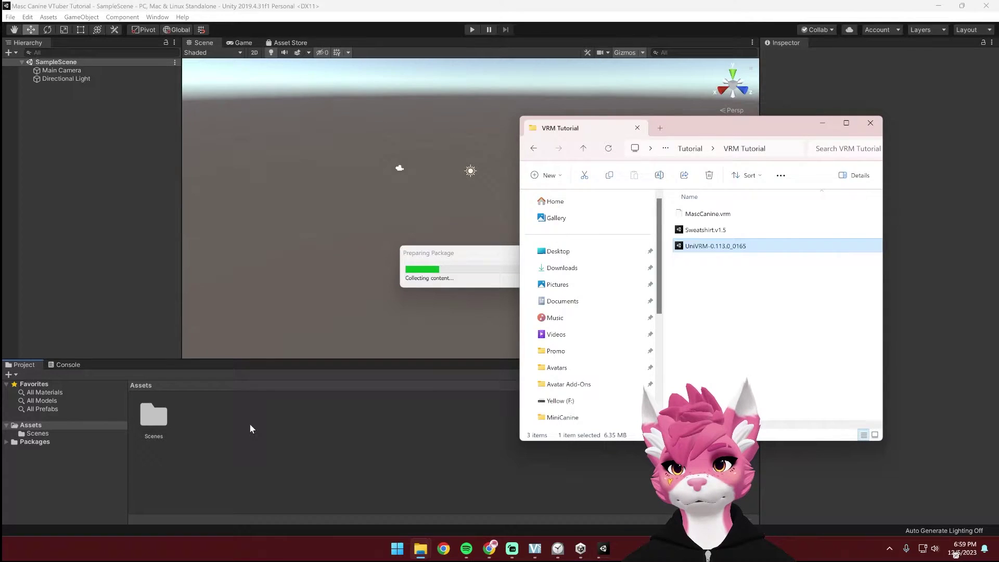
pyautogui.click(306, 367)
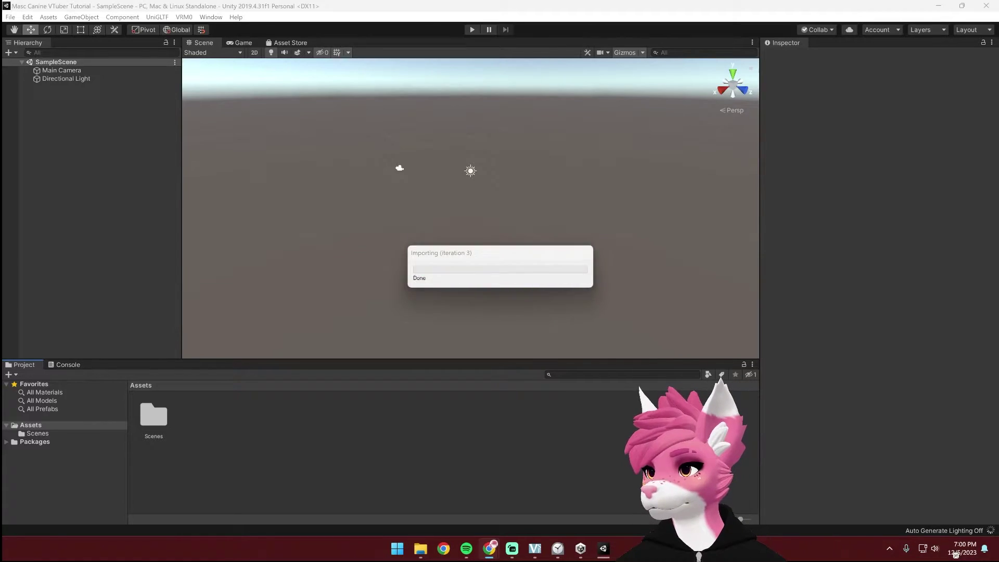
pyautogui.click(472, 331)
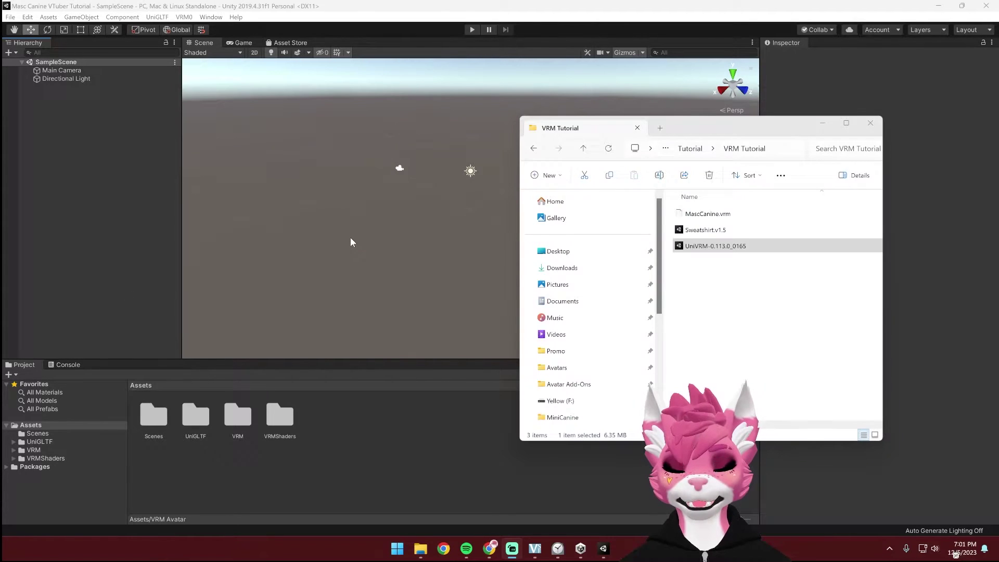
pyautogui.moveTo(705, 230); pyautogui.dragTo(350, 435)
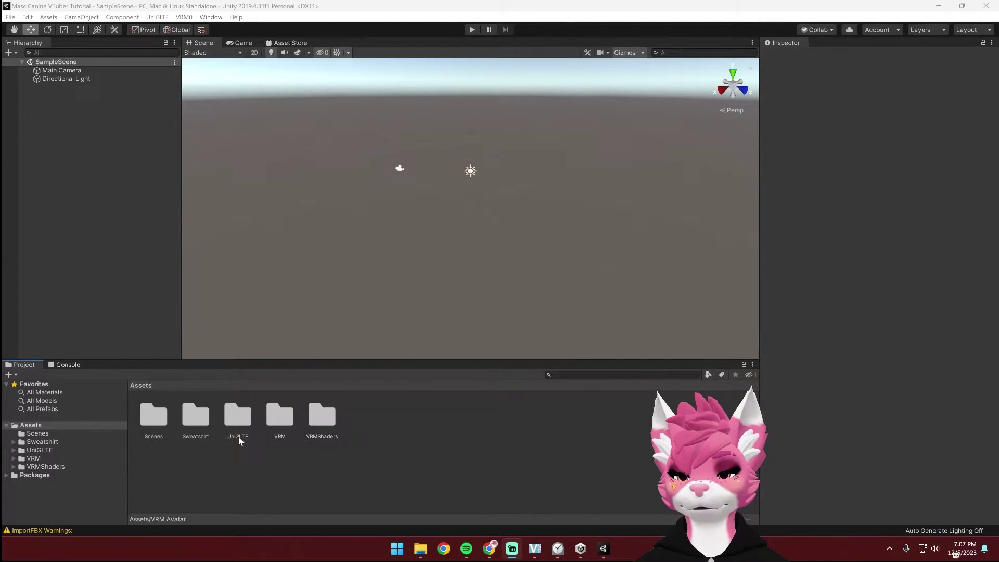
# Step: Create a folder named "VRM Avatar" in the project's Assets
pyautogui.rightClick(370, 451)
pyautogui.moveTo(407, 199)
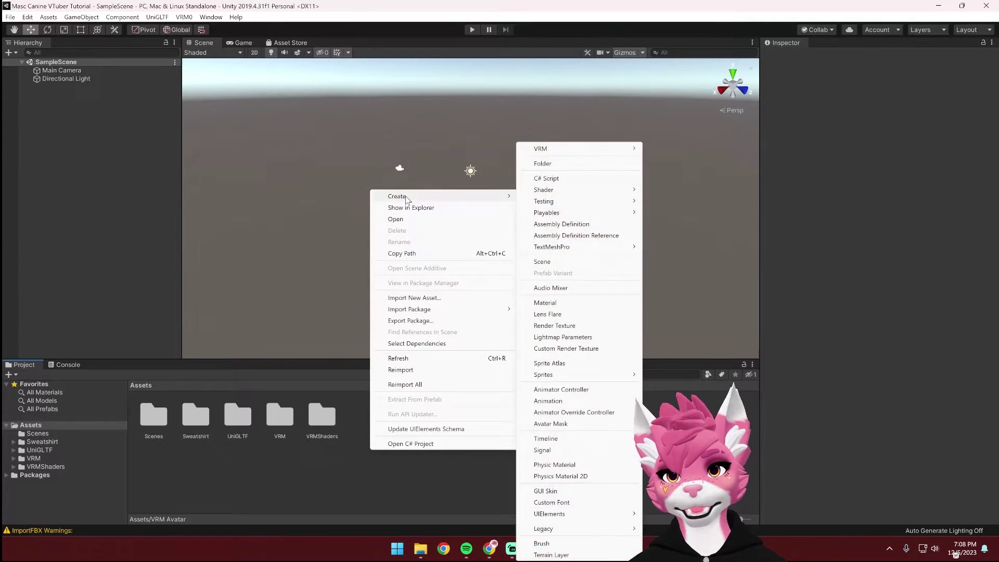
pyautogui.click(554, 162)
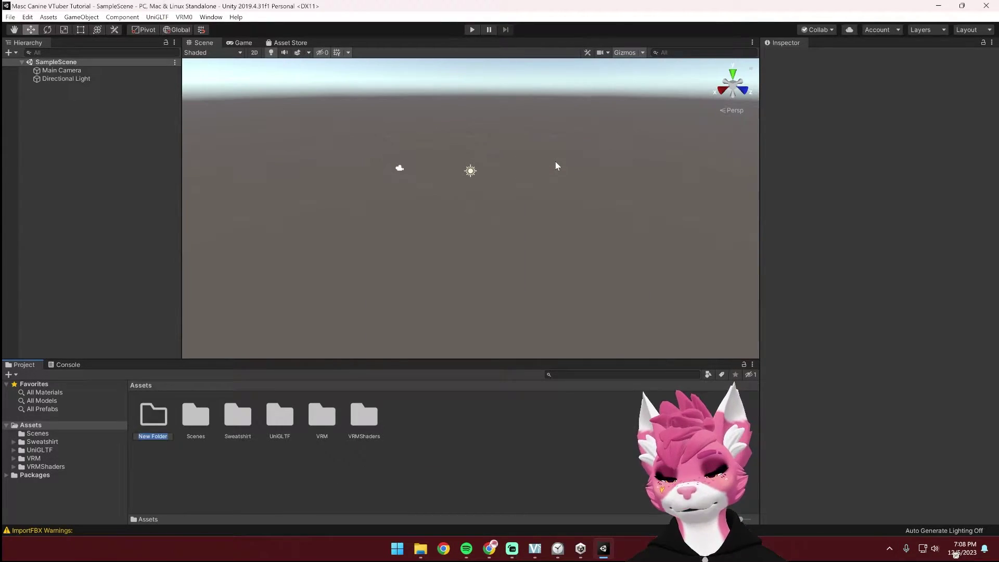
pyautogui.write('VRM Avatar')
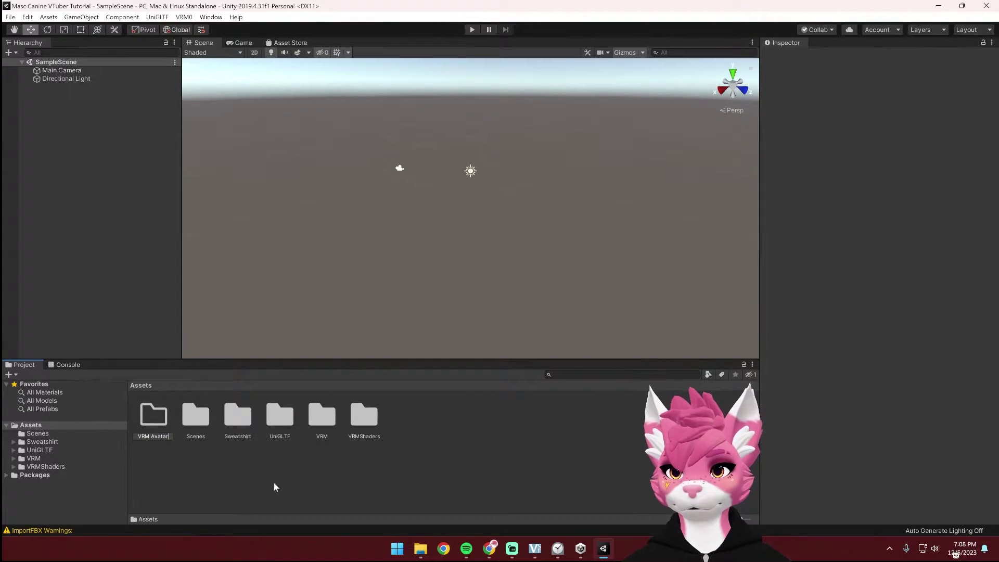
pyautogui.press('Return')
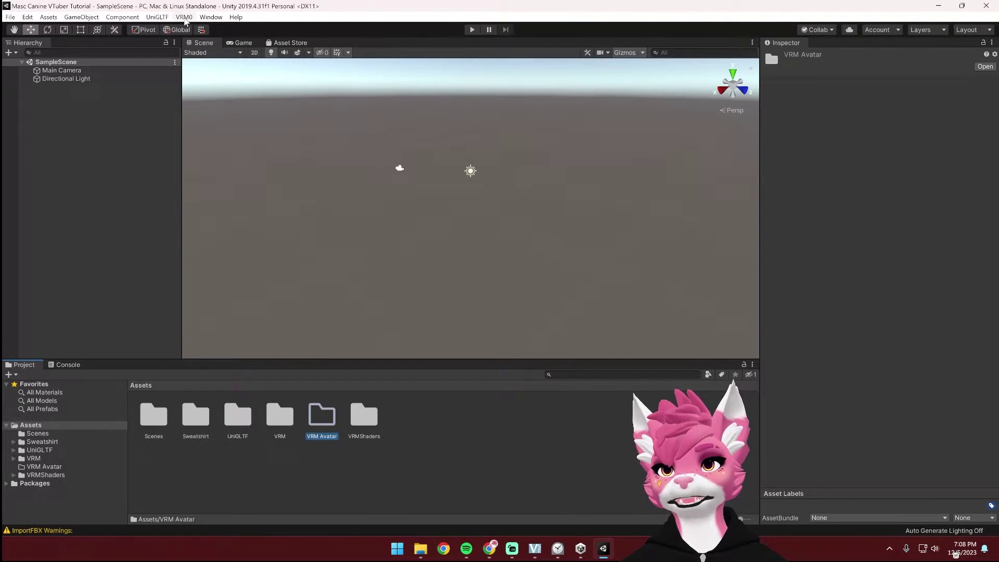
# Step: Import MascCanine.vrm from F:\Unity Projects\Tutorial\VRM Tutorial as VRM 0.x, saving the MascCanine prefab in the VRM Avatar folder
pyautogui.click(185, 17)
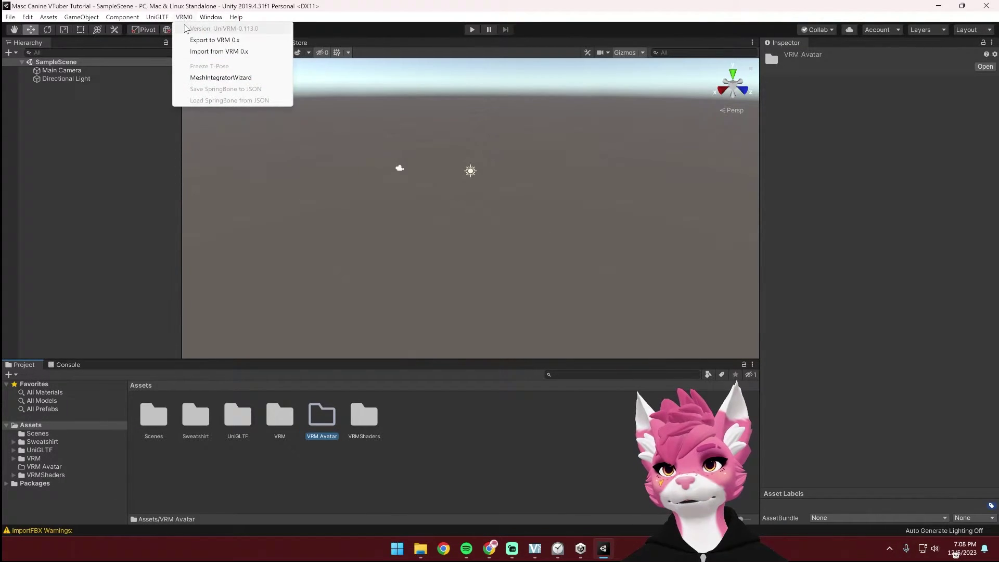
pyautogui.click(202, 52)
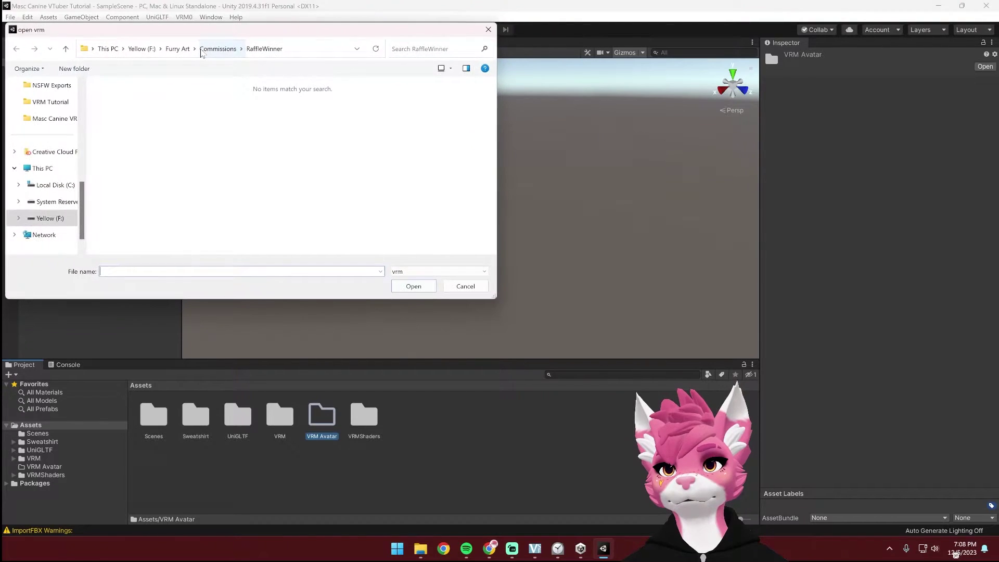
pyautogui.click(315, 48)
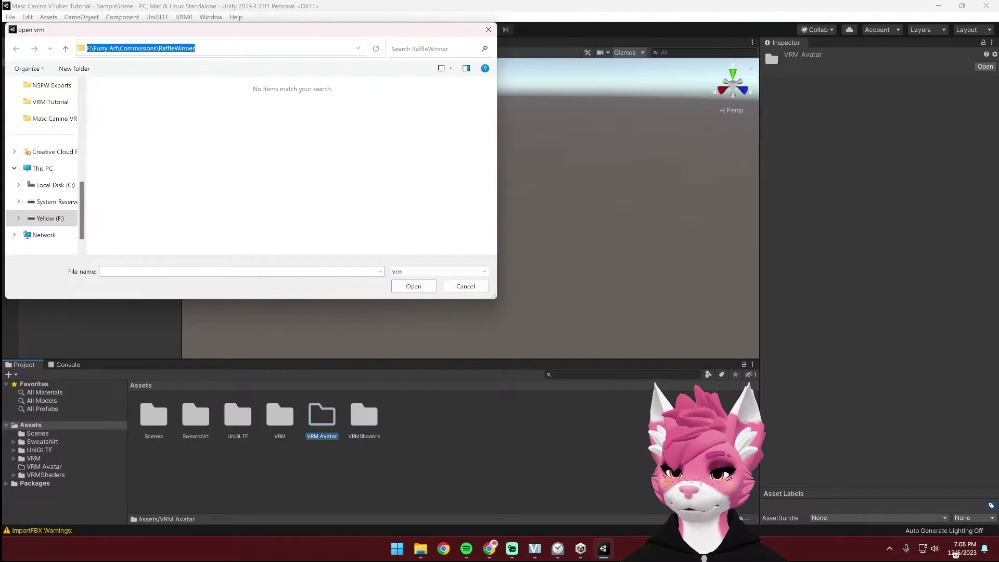
pyautogui.write('F:\\Unity Projects\\Tutorial\\VRM Tutorial')
pyautogui.press('Return')
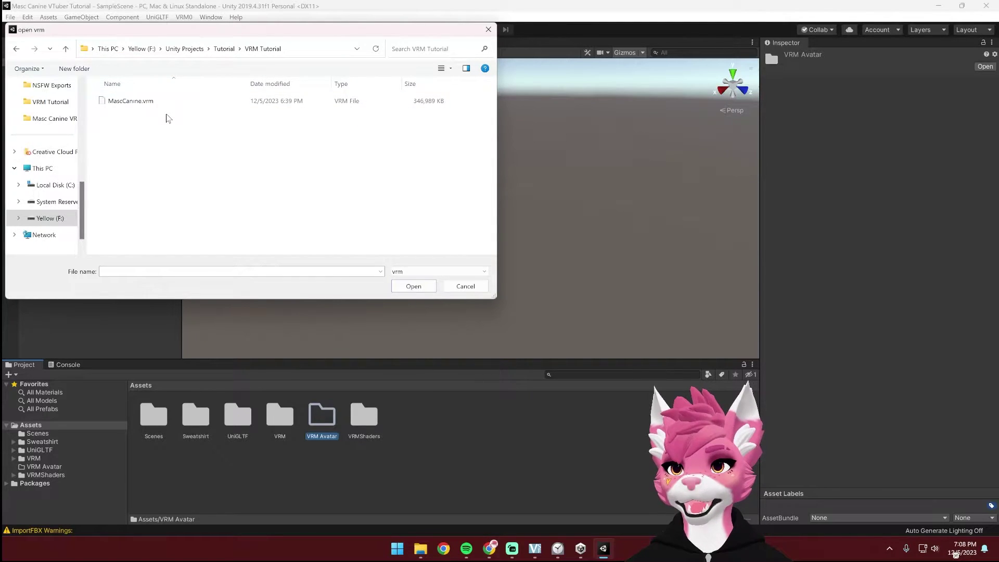
pyautogui.click(133, 104)
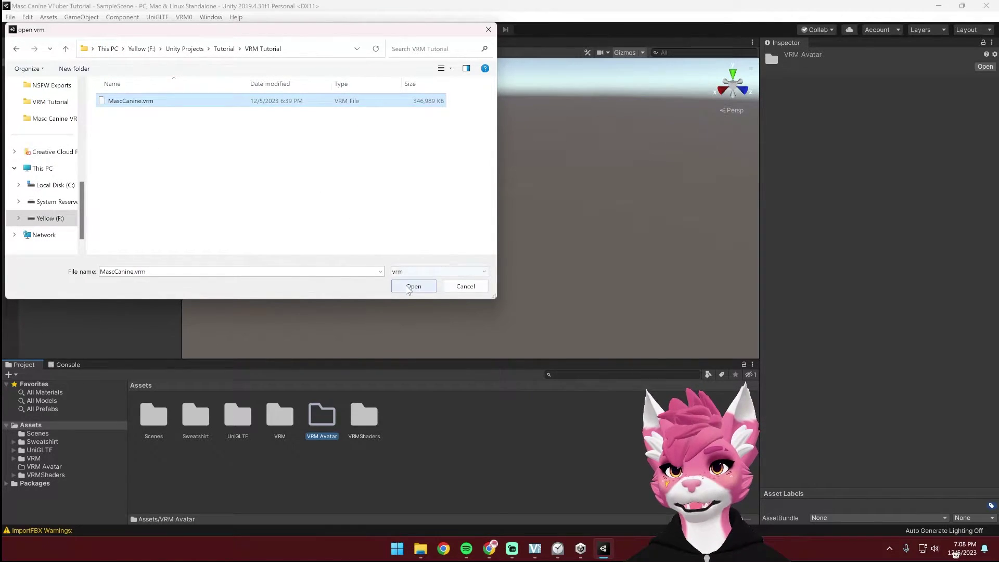
pyautogui.click(411, 287)
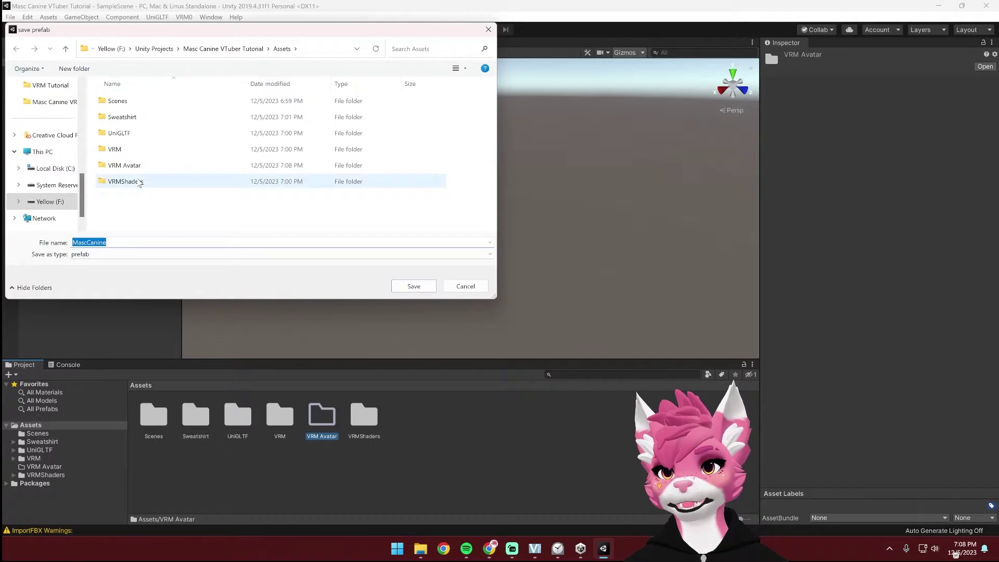
pyautogui.doubleClick(131, 166)
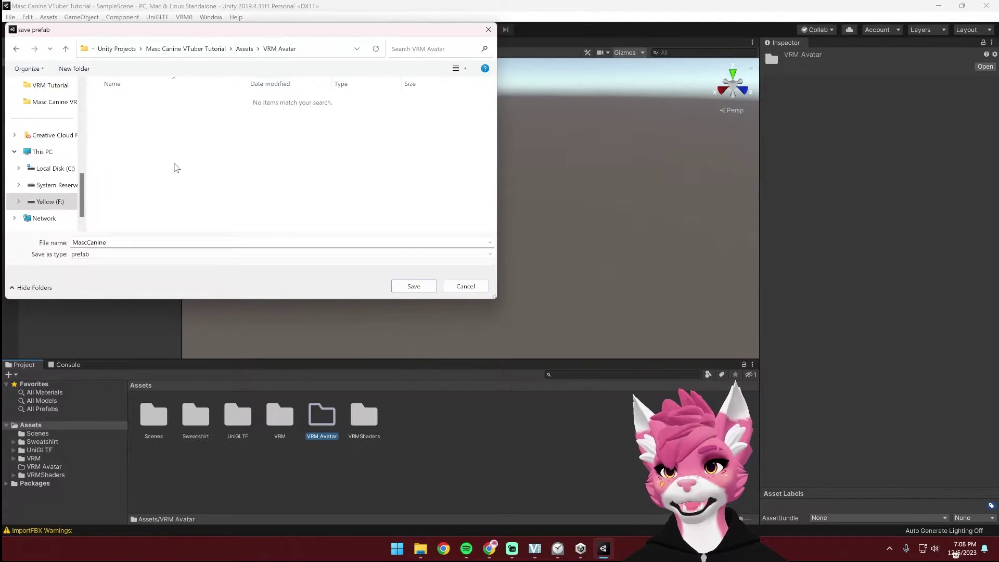
pyautogui.click(414, 286)
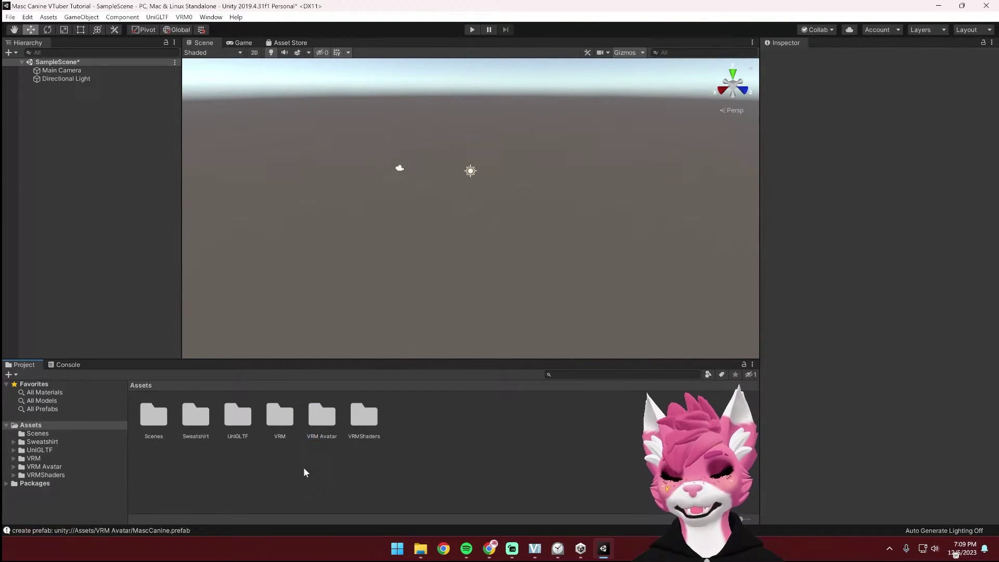
# Step: Add the MascCanine prefab from the VRM Avatar folder to SampleScene and frame it in the Scene view
pyautogui.doubleClick(322, 419)
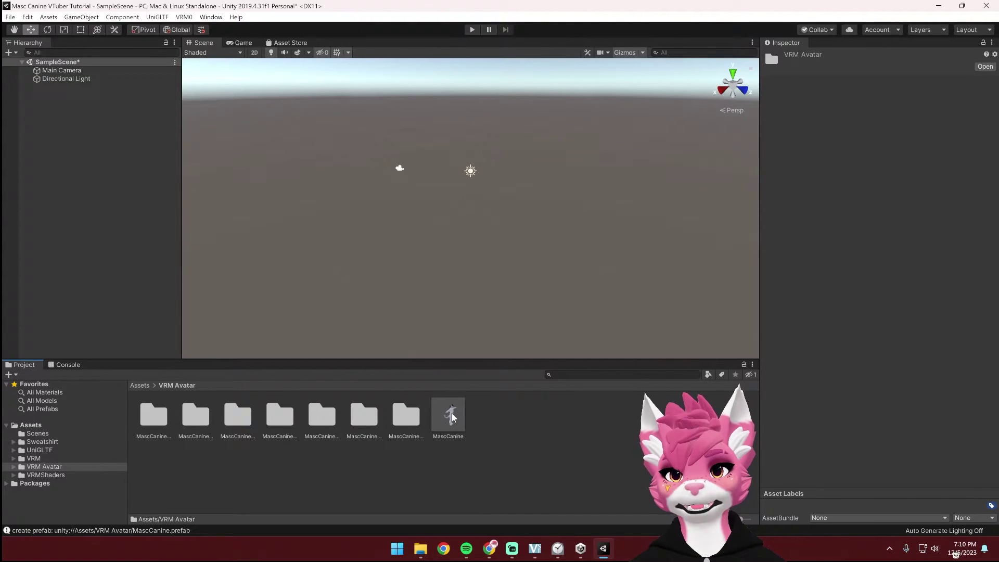
pyautogui.moveTo(452, 417); pyautogui.dragTo(122, 247)
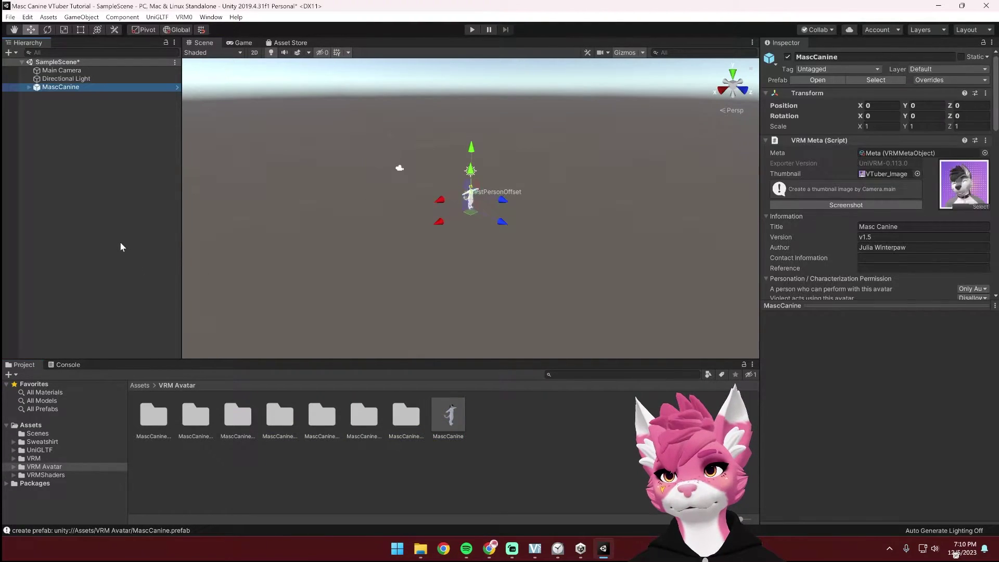
pyautogui.press('f')
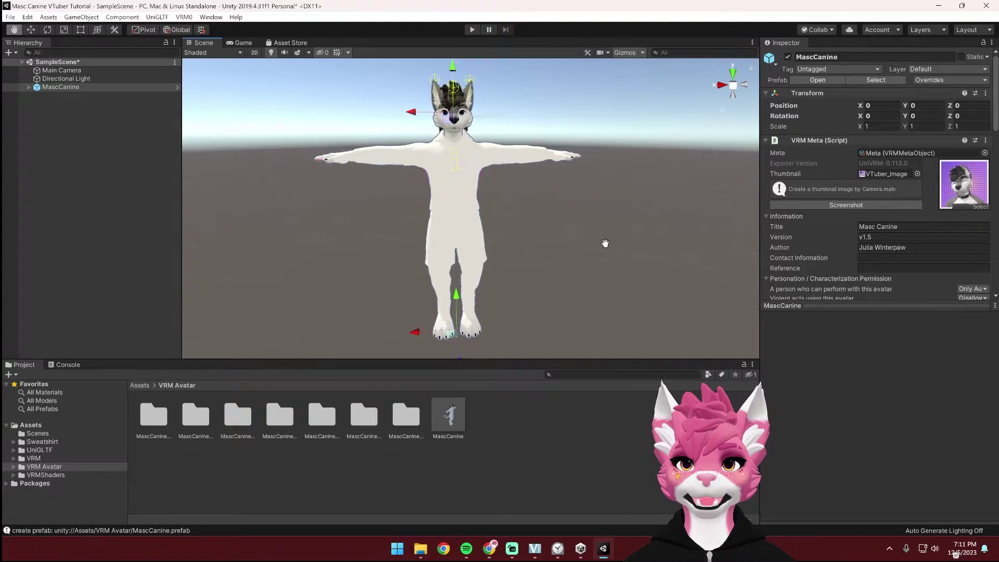
# Step: Unpack the MascCanine prefab in SampleScene and expand its child objects
pyautogui.keyDown('alt'); pyautogui.moveTo(552, 216); pyautogui.dragTo(573, 223); pyautogui.keyUp('alt')
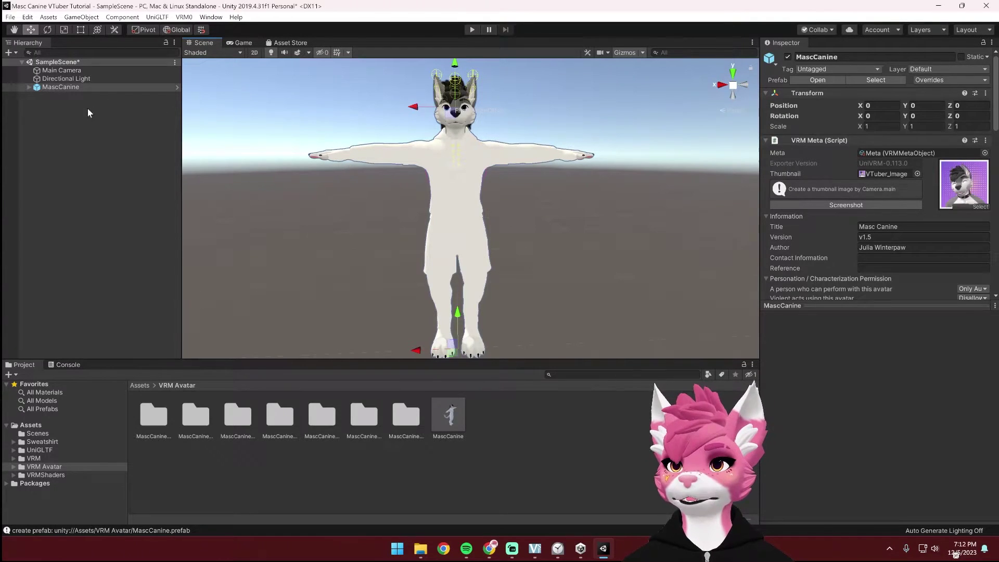
pyautogui.rightClick(61, 87)
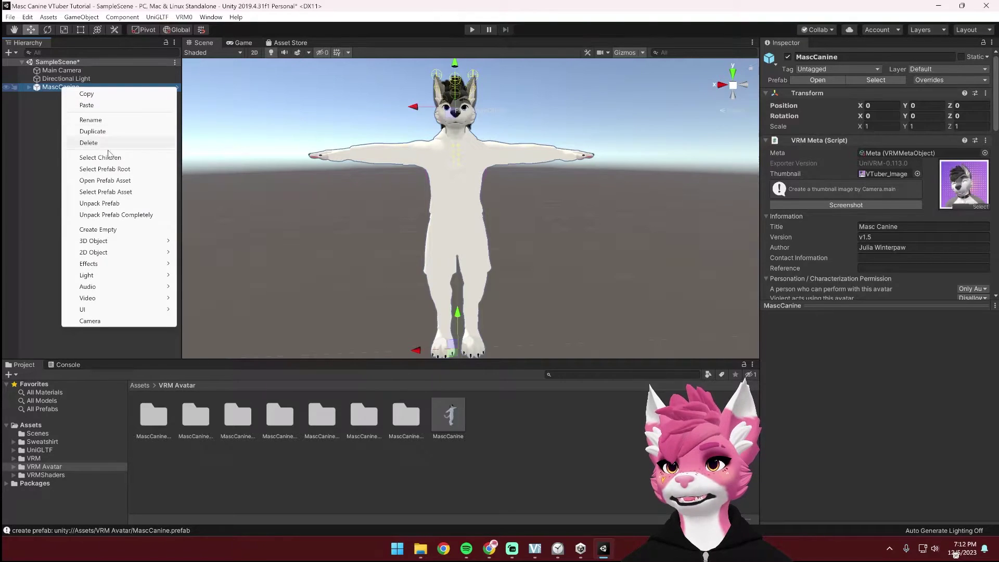
pyautogui.click(114, 204)
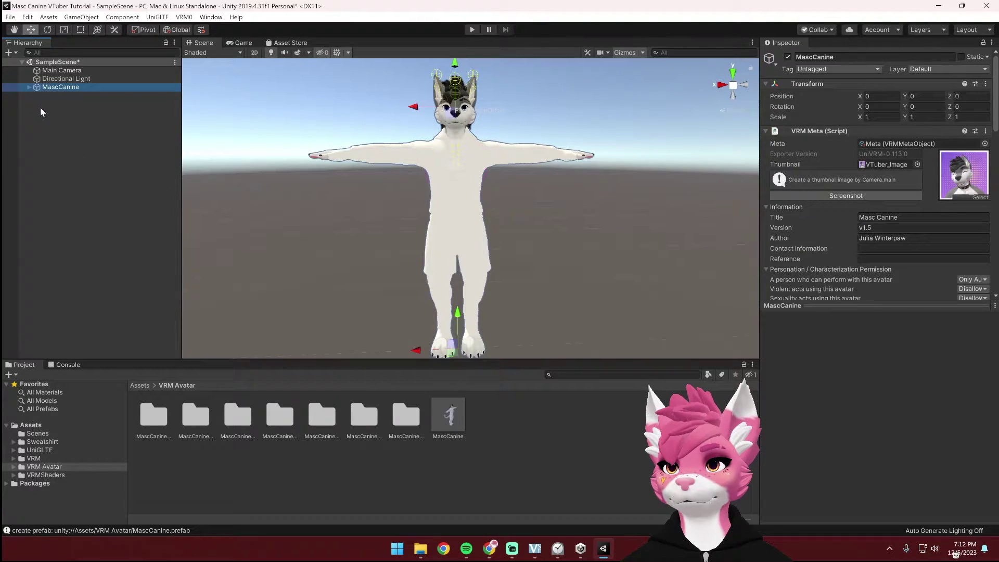
pyautogui.click(29, 87)
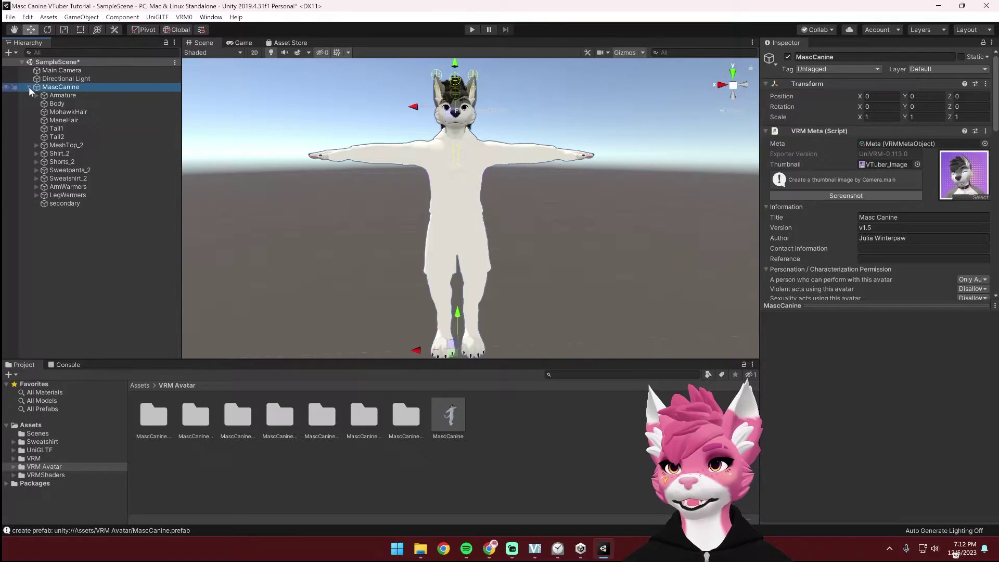
# Step: Delete the LegWarmers, ArmWarmers and Sweatpants_2 objects from MascCanine, keeping Sweatshirt_2
pyautogui.scroll(6, 465, 141)
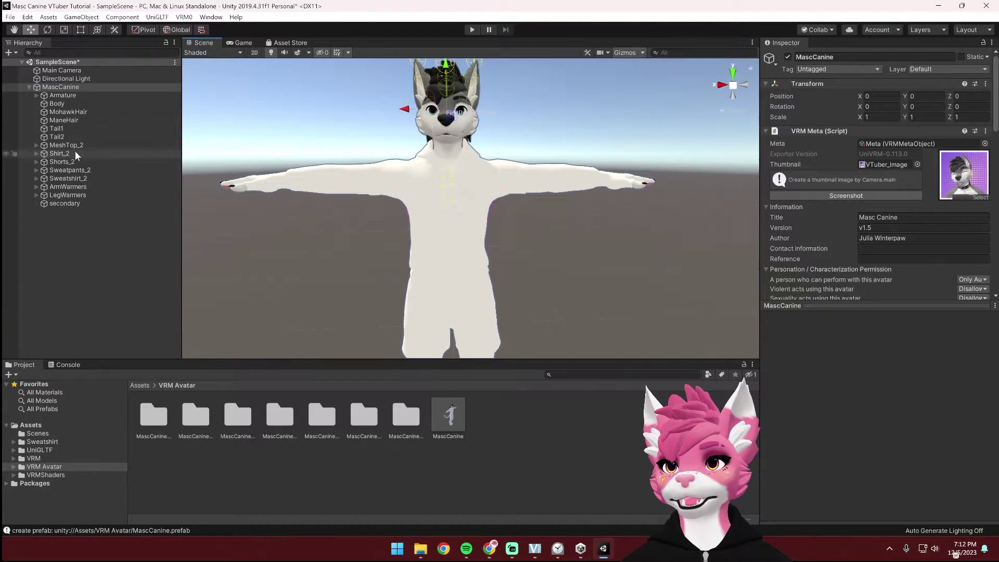
pyautogui.click(82, 195)
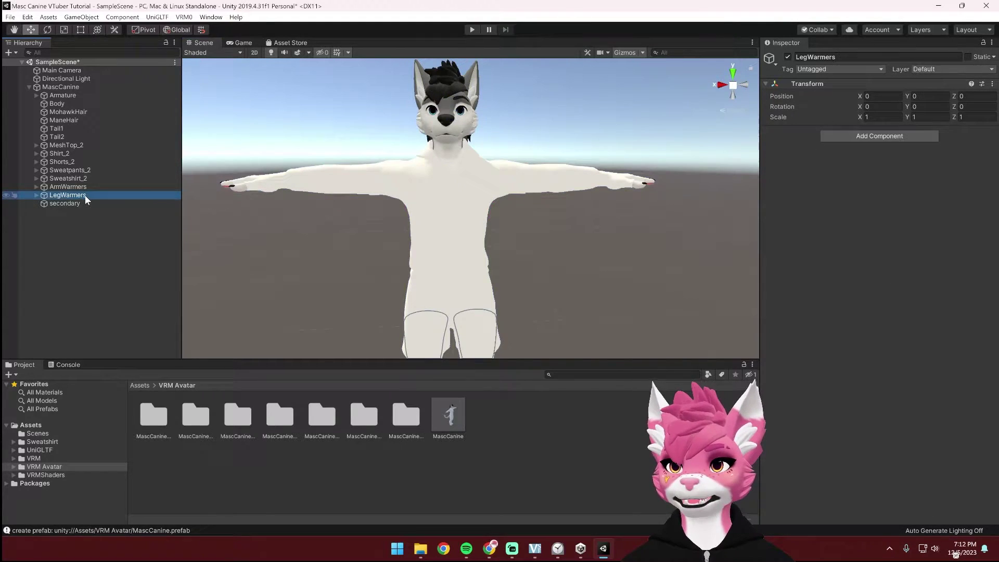
pyautogui.press('Delete')
pyautogui.click(79, 187)
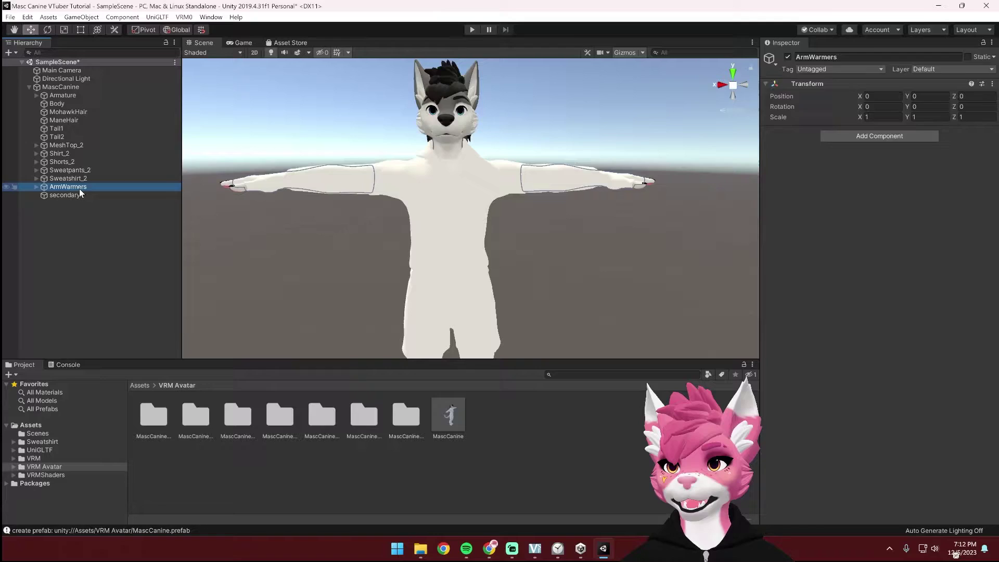
pyautogui.press('Delete')
pyautogui.click(83, 180)
pyautogui.click(94, 171)
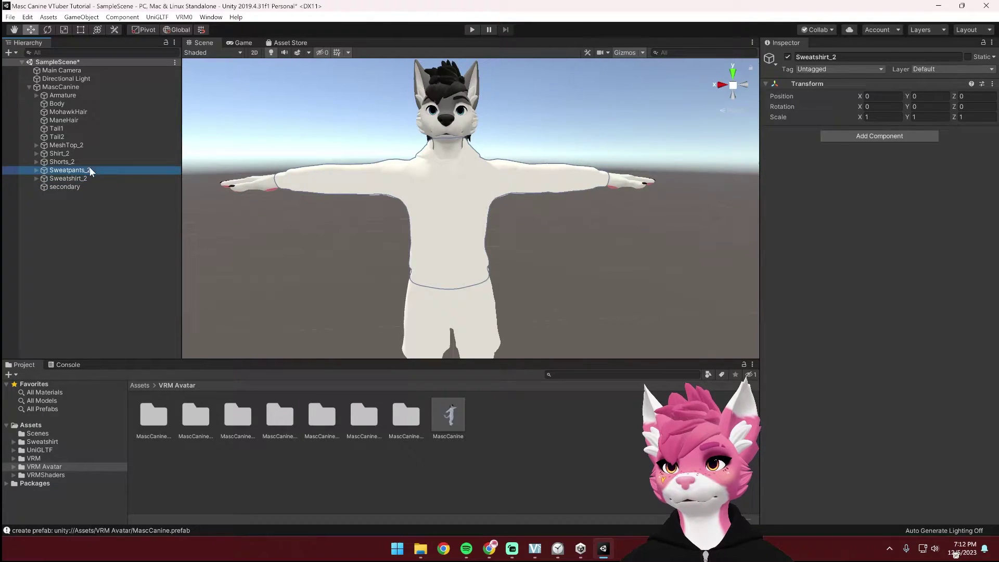
pyautogui.press('Delete')
# Step: Delete the Shorts_2, Shirt_2 and MeshTop_2 objects from MascCanine
pyautogui.click(81, 163)
pyautogui.press('Delete')
pyautogui.click(73, 154)
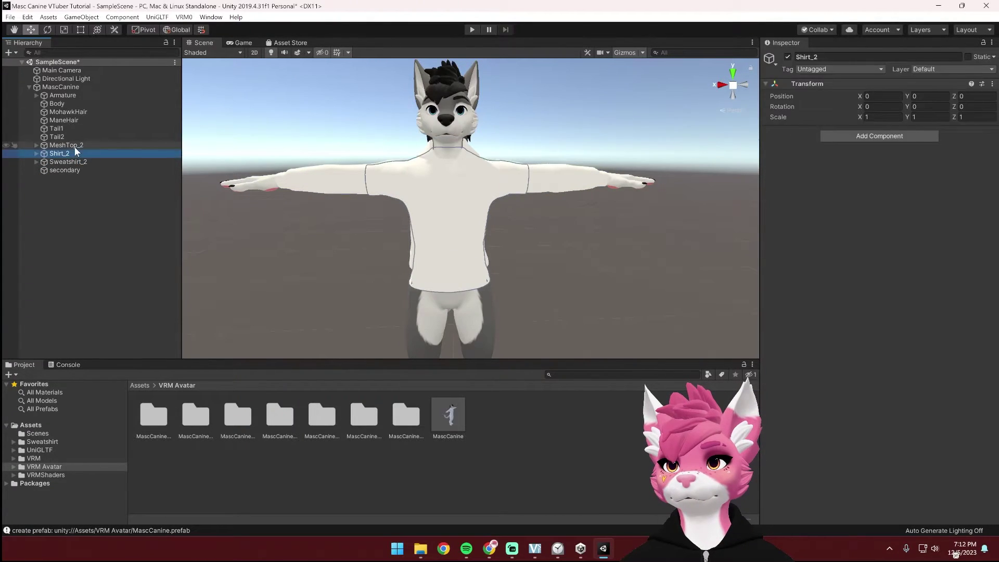
pyautogui.press('Delete')
pyautogui.click(75, 146)
pyautogui.press('Delete')
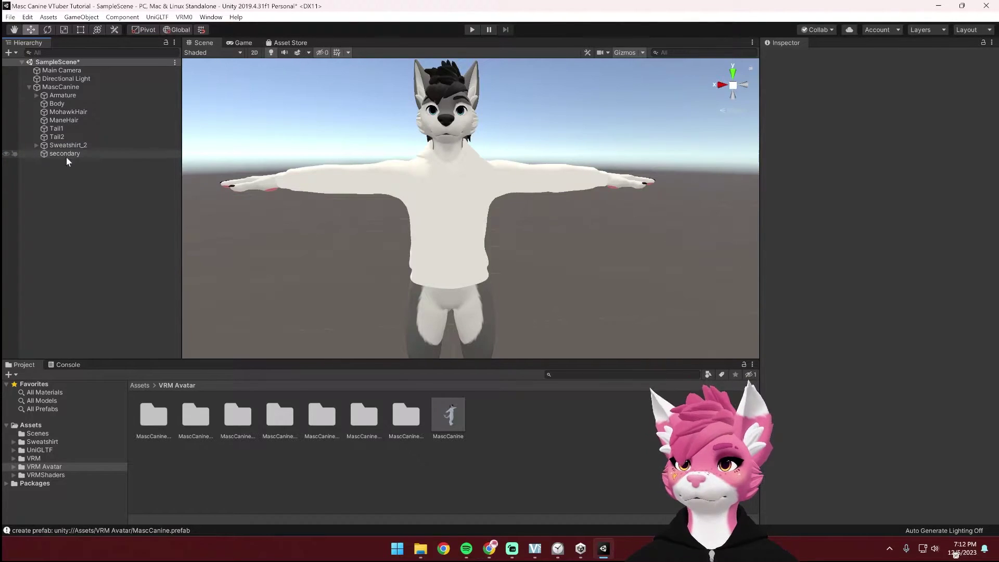
# Step: Compare the two tails by toggling Tail2's visibility, and delete Tail1 from MascCanine
pyautogui.keyDown('alt'); pyautogui.moveTo(365, 203); pyautogui.dragTo(470, 197); pyautogui.keyUp('alt')
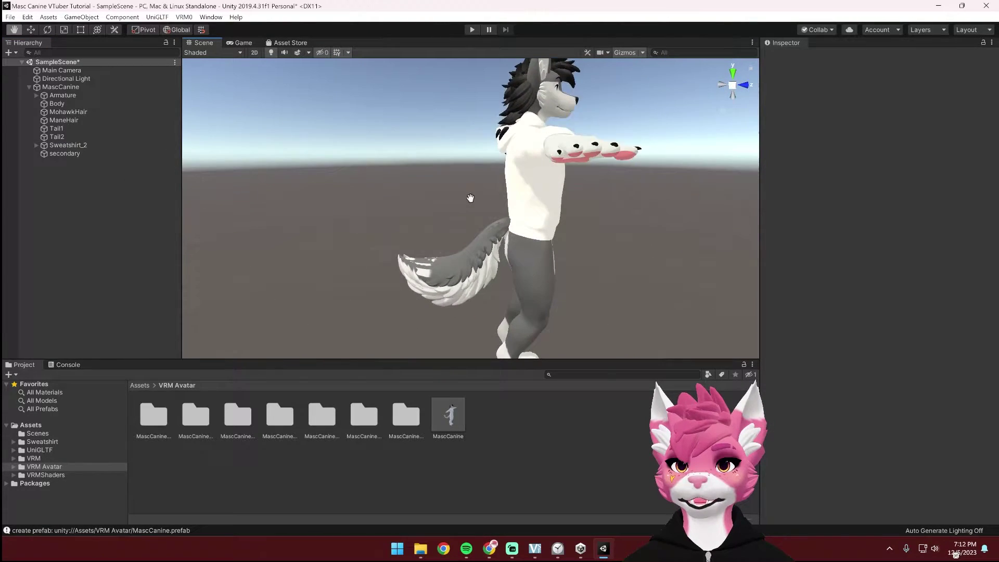
pyautogui.keyDown('alt'); pyautogui.moveTo(470, 196); pyautogui.dragTo(339, 207, button='right'); pyautogui.keyUp('alt')
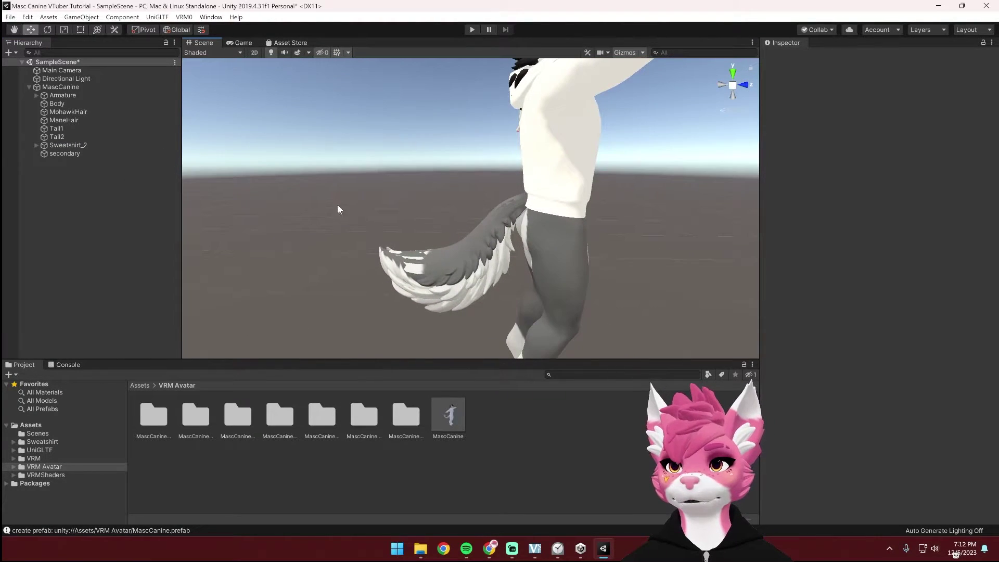
pyautogui.click(6, 136)
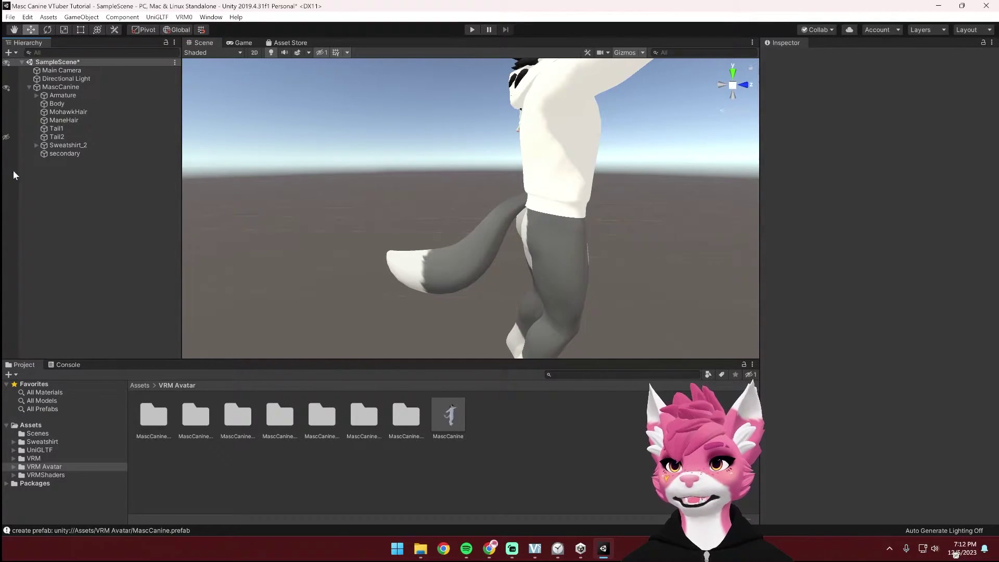
pyautogui.click(7, 137)
pyautogui.click(68, 131)
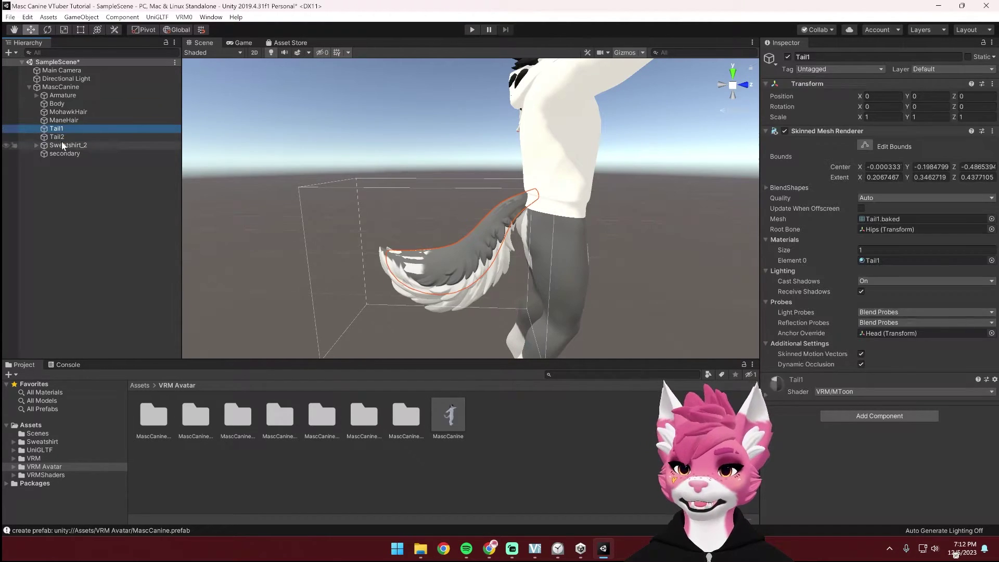
pyautogui.press('Delete')
# Step: Compare the hairstyles by temporarily hiding MohawkHair, delete ManeHair from MascCanine, and show MohawkHair again
pyautogui.keyDown('alt'); pyautogui.moveTo(585, 165); pyautogui.dragTo(577, 241); pyautogui.keyUp('alt')
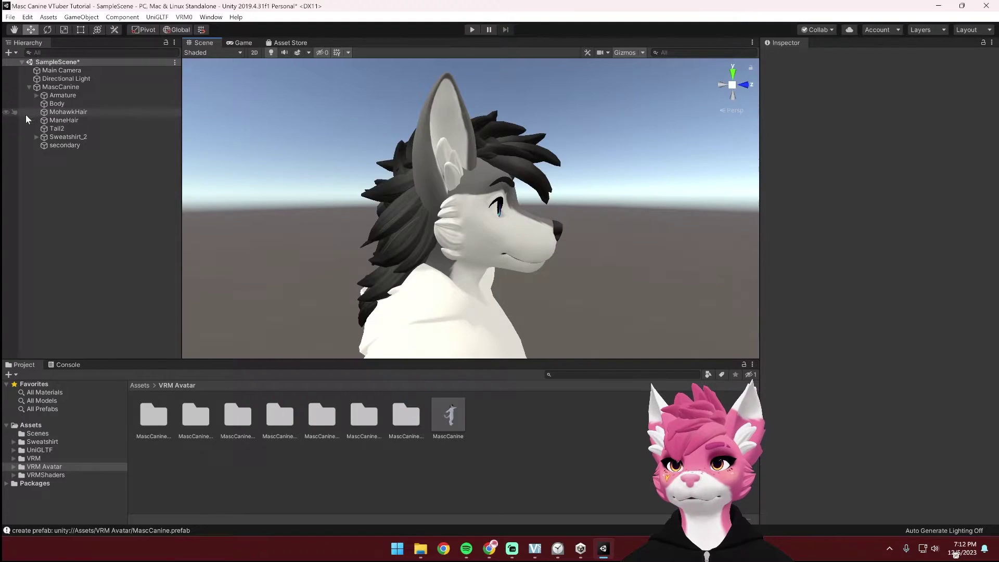
pyautogui.click(7, 113)
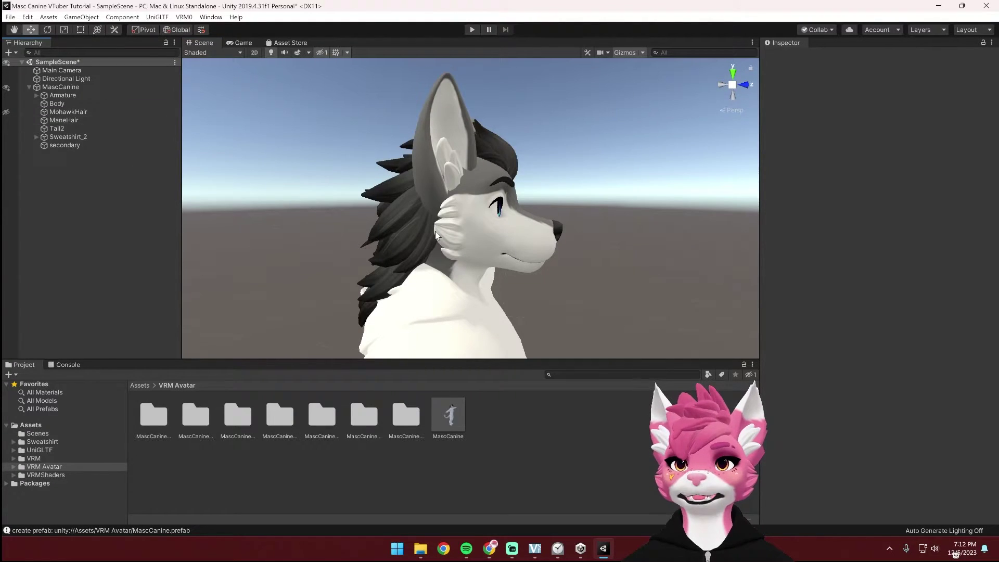
pyautogui.click(31, 113)
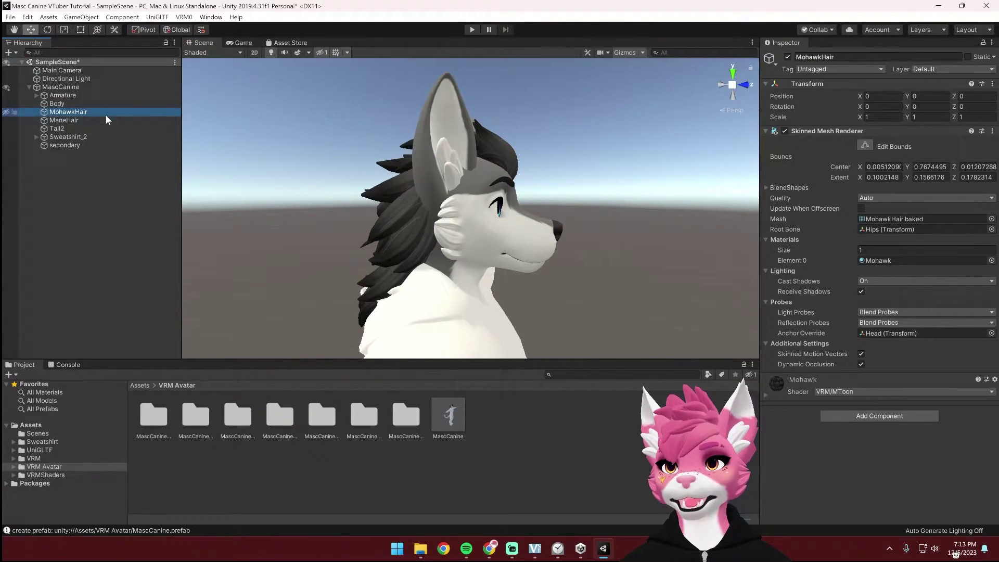
pyautogui.click(71, 121)
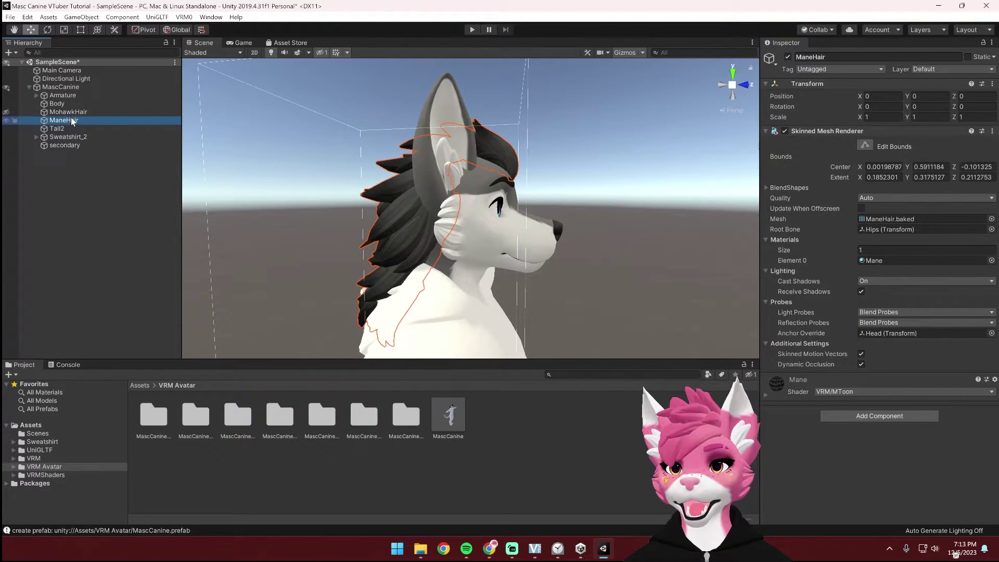
pyautogui.press('Delete')
pyautogui.click(6, 112)
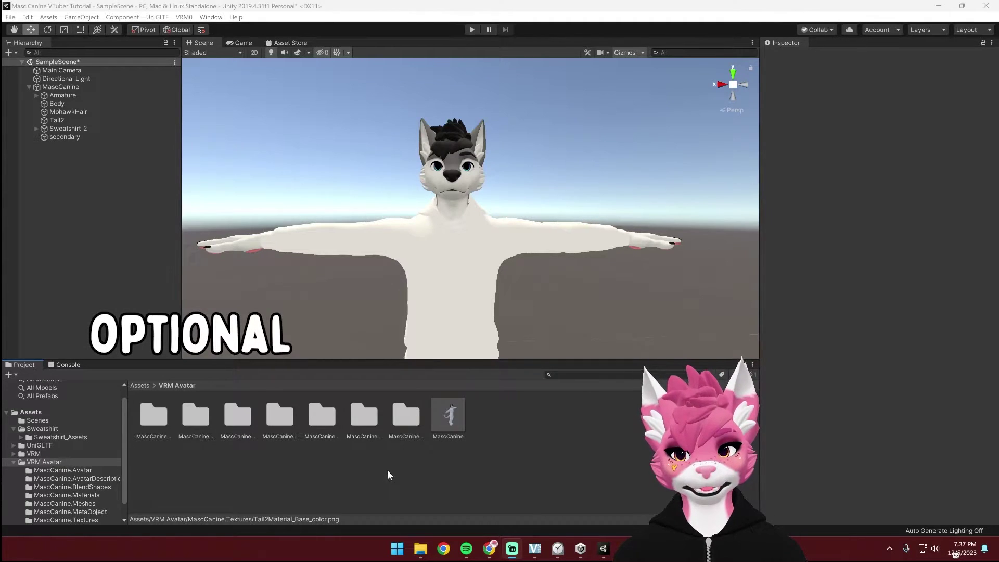
# Step: Import the Body, Eye, Mohawk, Props and Tail2 base color textures from the Masc Canine 2 folder into MascCanine.Textures
pyautogui.click(403, 422)
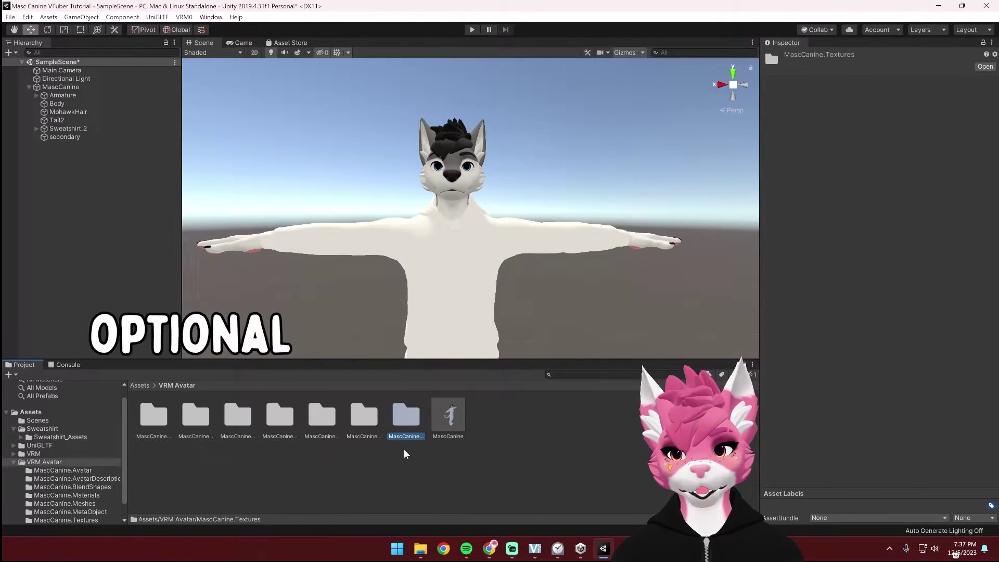
pyautogui.doubleClick(403, 416)
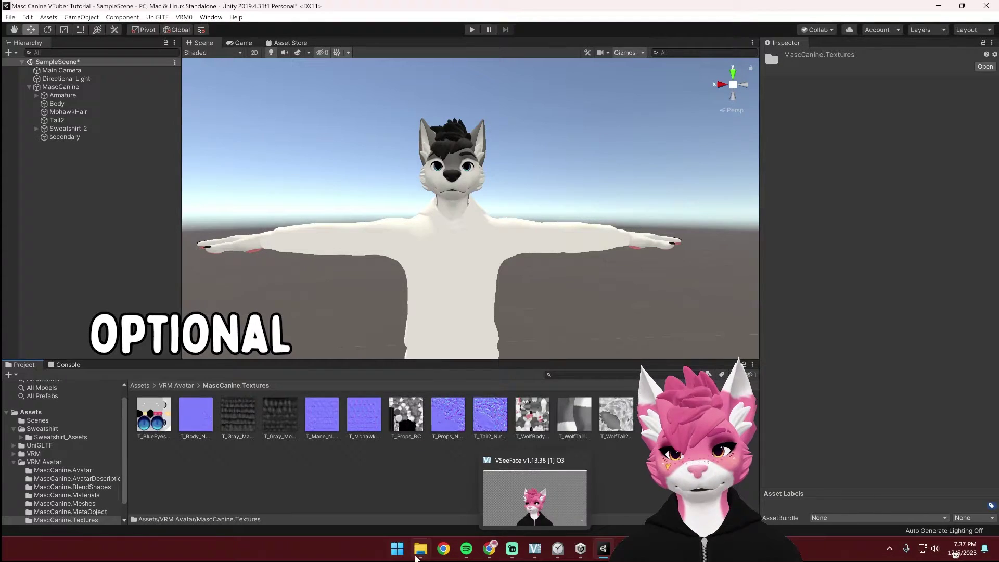
pyautogui.moveTo(421, 549)
pyautogui.click(304, 456)
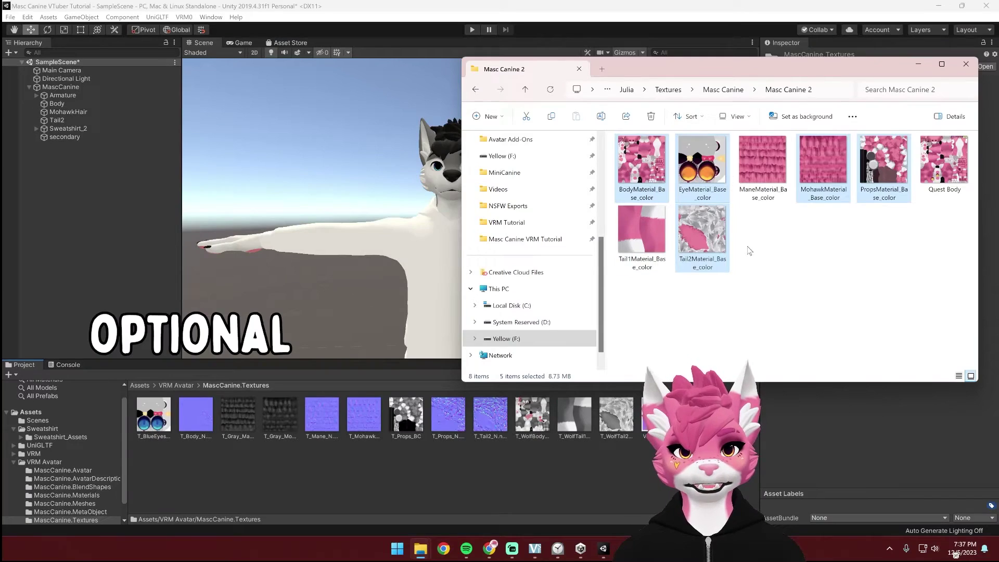
pyautogui.moveTo(576, 467); pyautogui.dragTo(576, 467)
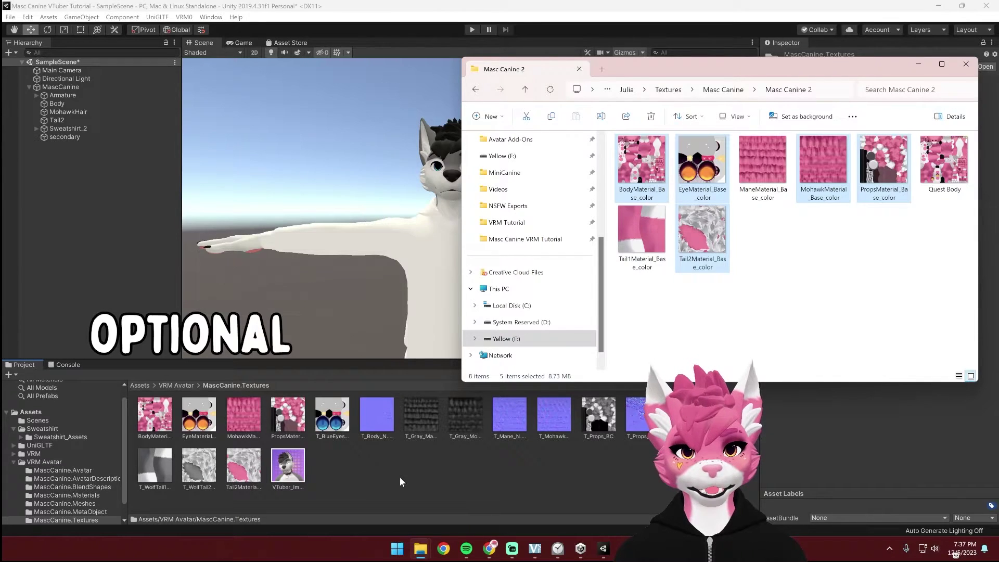
pyautogui.click(918, 64)
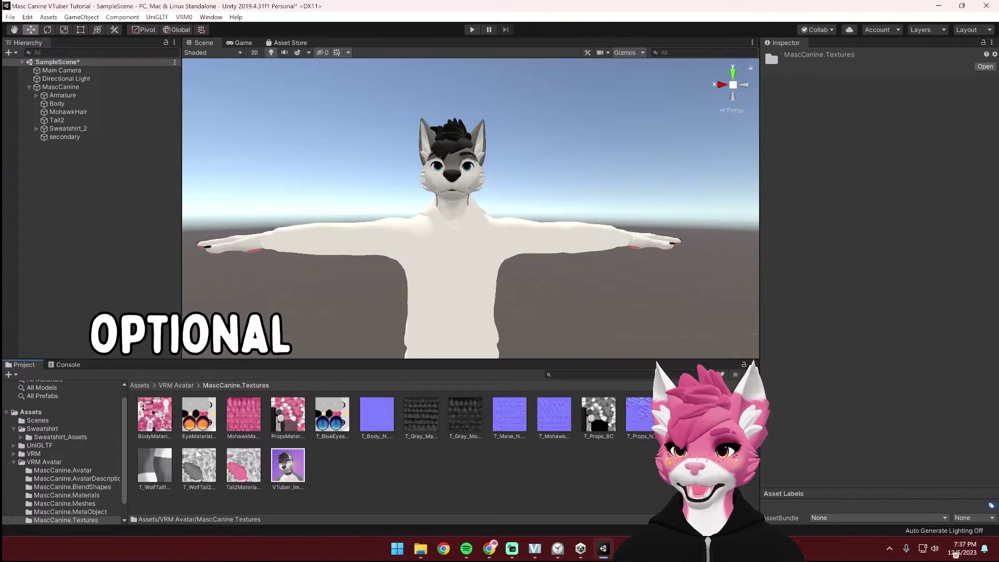
# Step: Set the BodyMaterial_Base_color texture's max size to 4096 and its compression to None
pyautogui.click(166, 421)
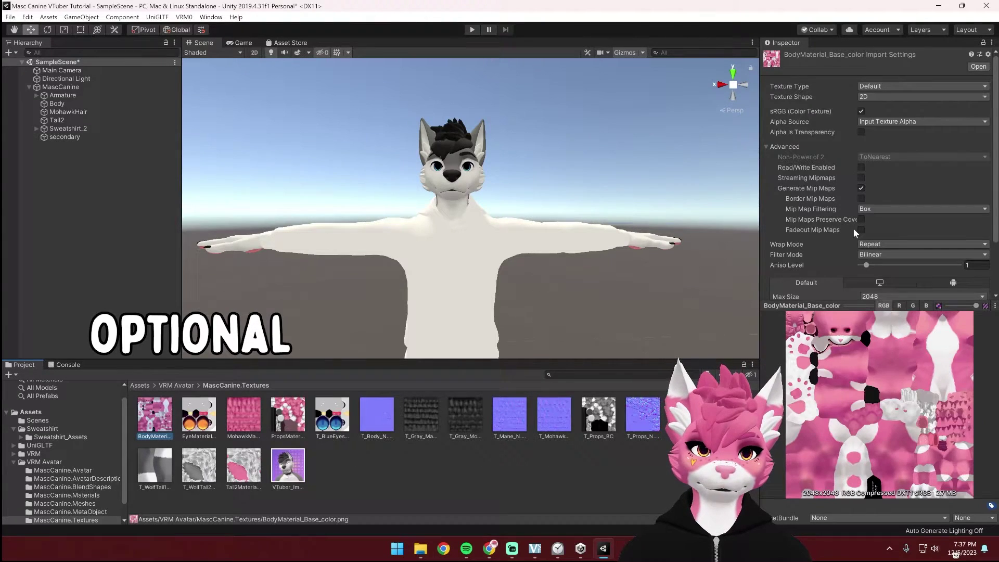
pyautogui.scroll(-3, 854, 229)
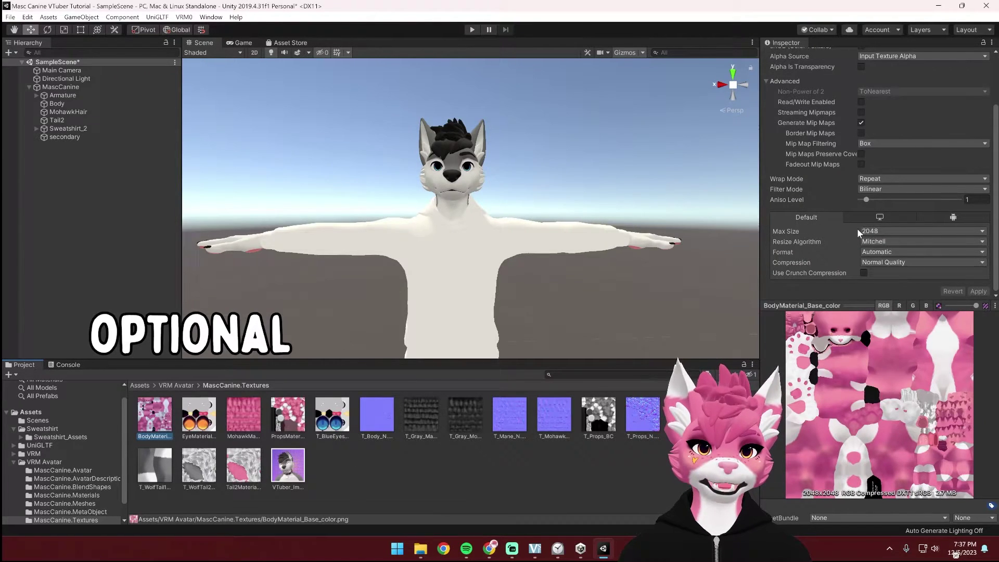
pyautogui.click(867, 231)
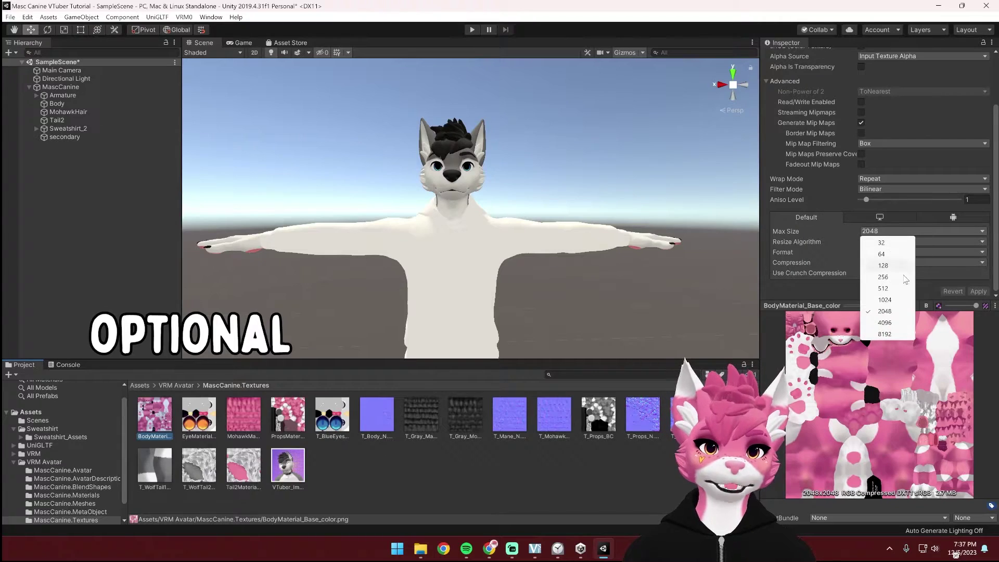
pyautogui.click(888, 324)
pyautogui.click(880, 263)
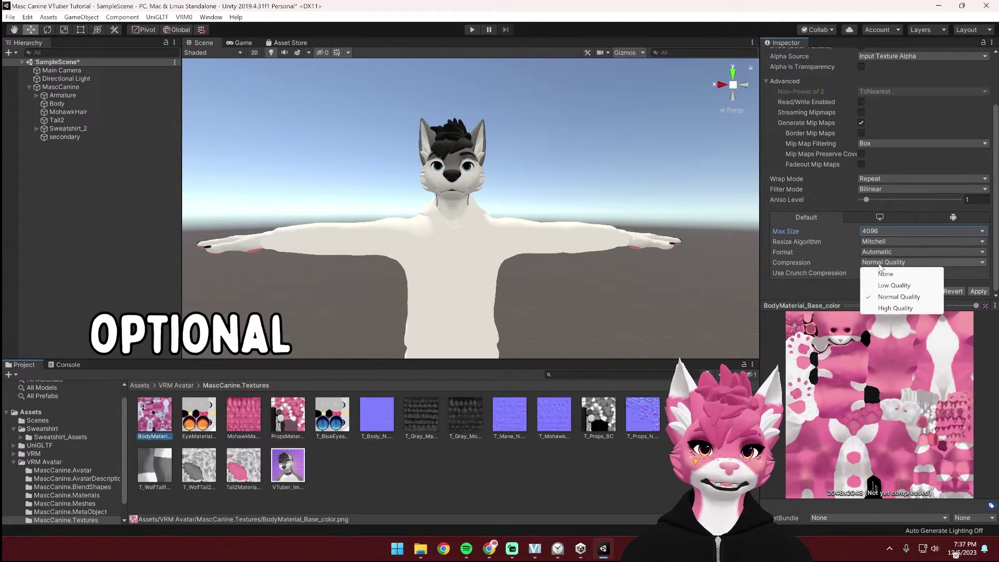
pyautogui.click(885, 274)
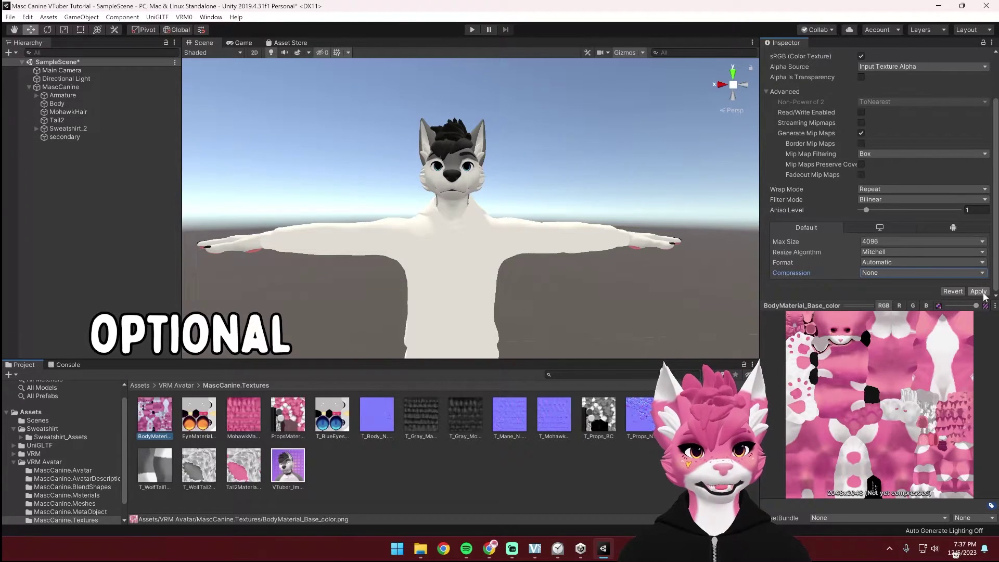
# Step: Set the EyeMaterial_Base_color texture's max size to 1024 and compression to None, and apply the import settings
pyautogui.click(201, 424)
pyautogui.click(903, 242)
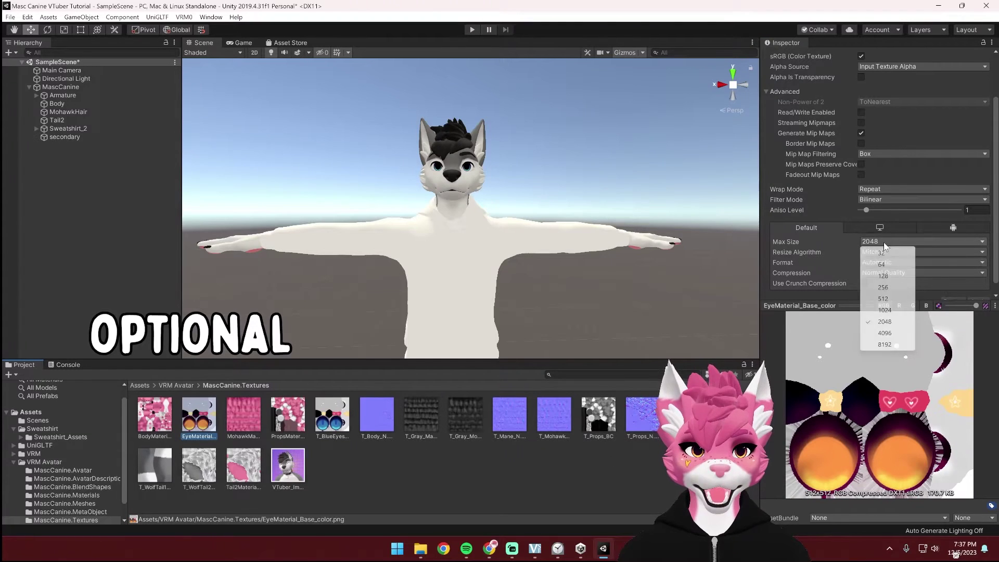
pyautogui.click(885, 310)
pyautogui.click(921, 273)
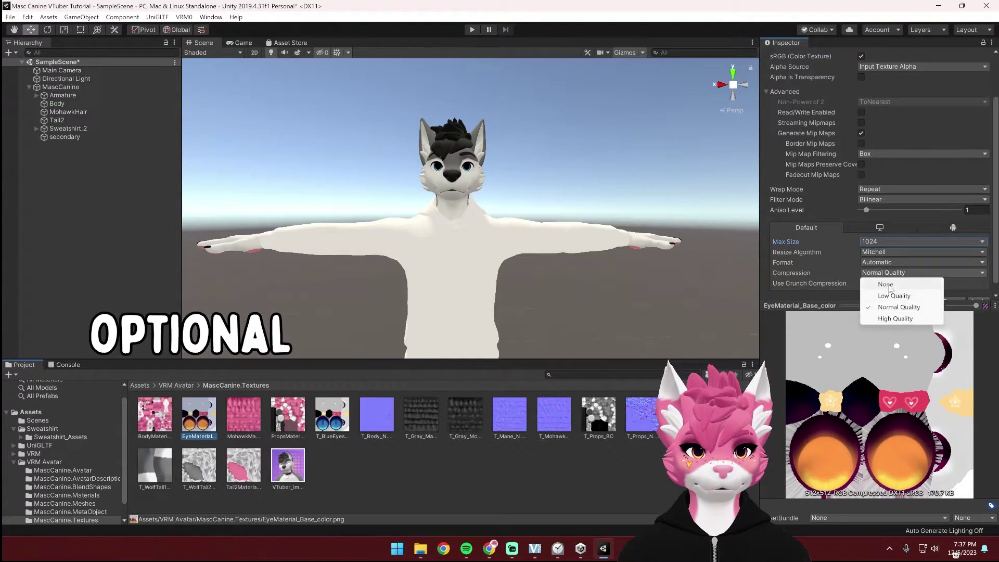
pyautogui.click(882, 284)
pyautogui.click(969, 293)
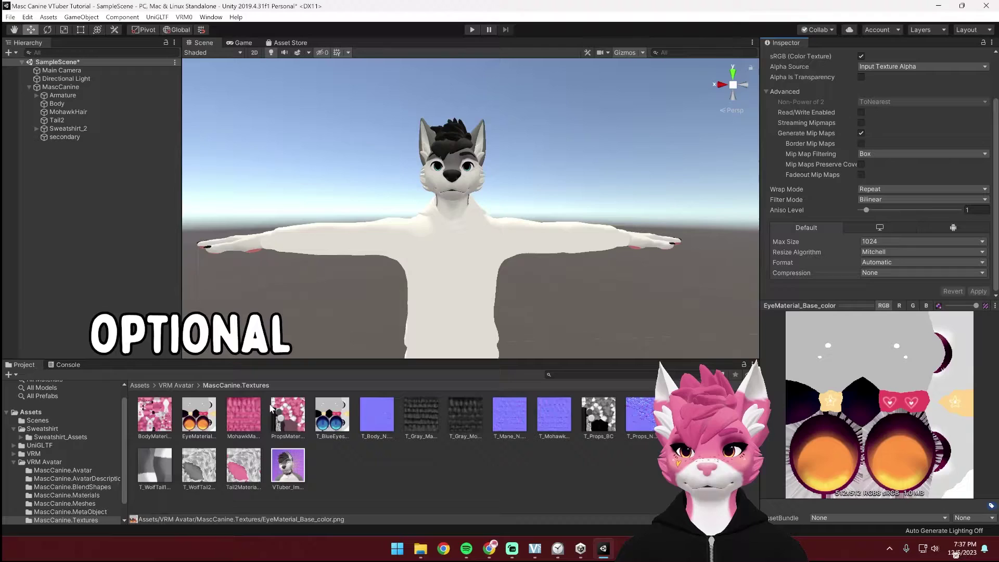
# Step: Set the MohawkMaterial_Base_color texture's compression to None and apply the import settings
pyautogui.click(244, 416)
pyautogui.click(921, 273)
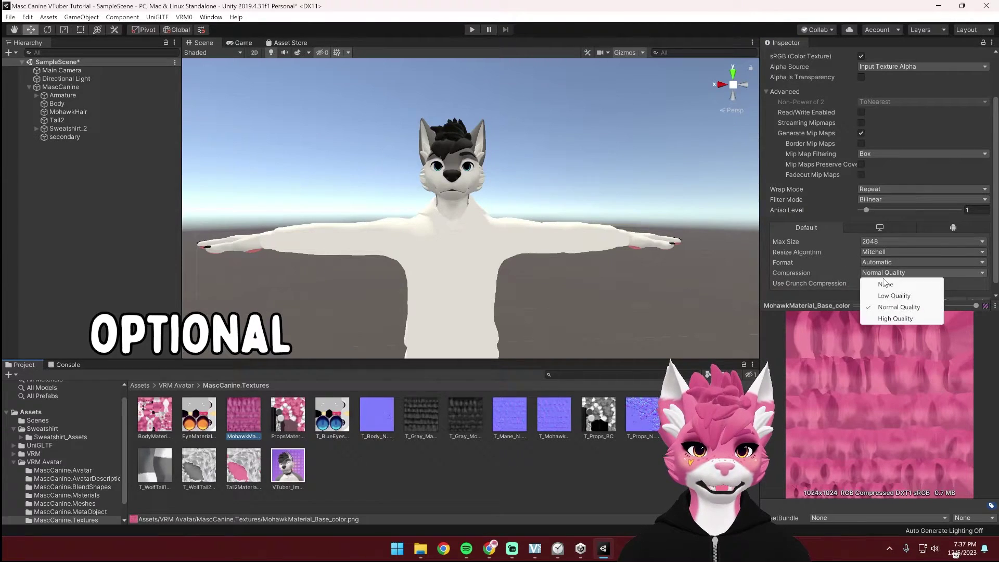
pyautogui.click(885, 284)
pyautogui.click(978, 292)
# Step: Set the PropsMaterial_Base_color texture's max size to 4096 and compression to None, and apply the import settings
pyautogui.click(288, 417)
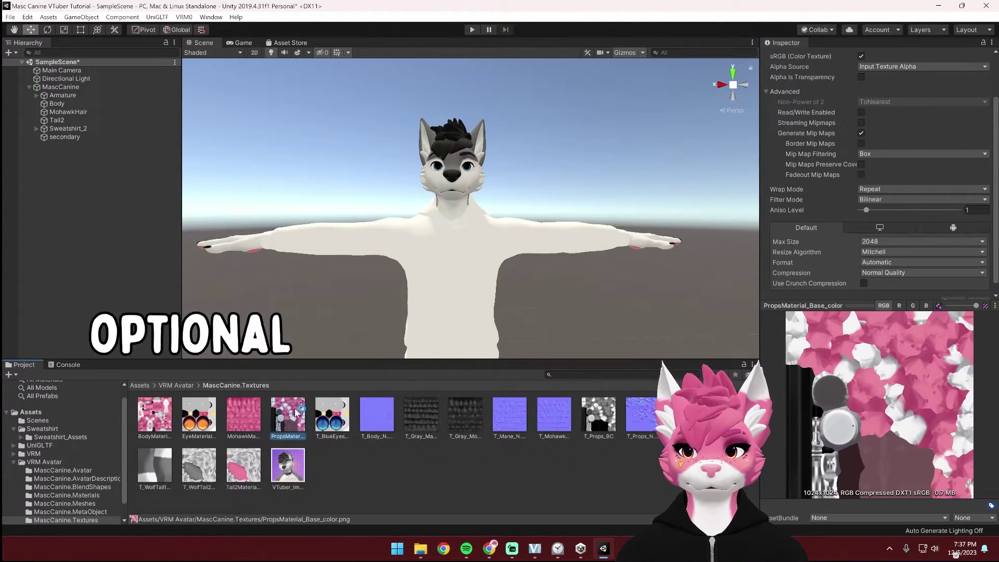
pyautogui.click(879, 243)
pyautogui.click(884, 333)
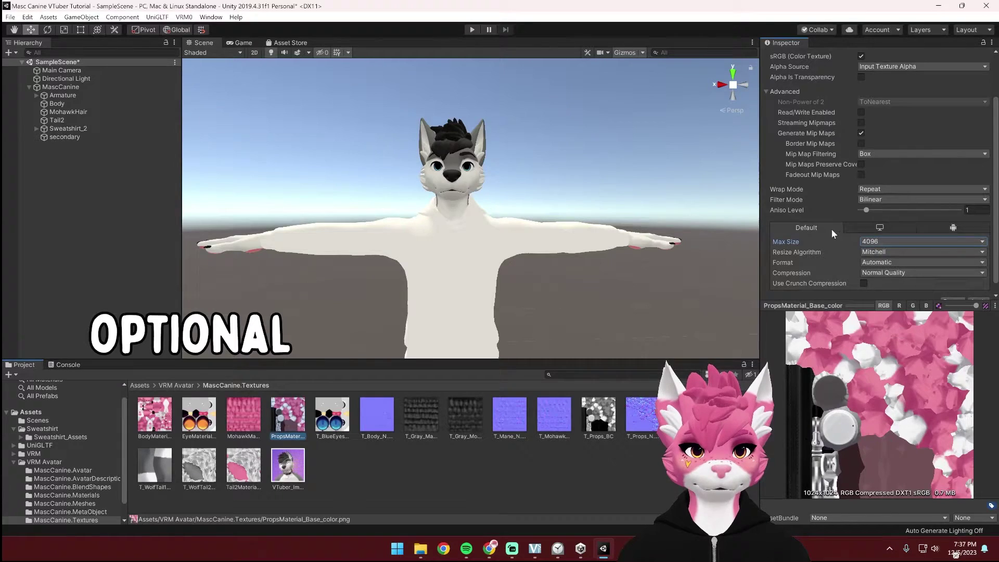
pyautogui.click(885, 272)
pyautogui.click(885, 284)
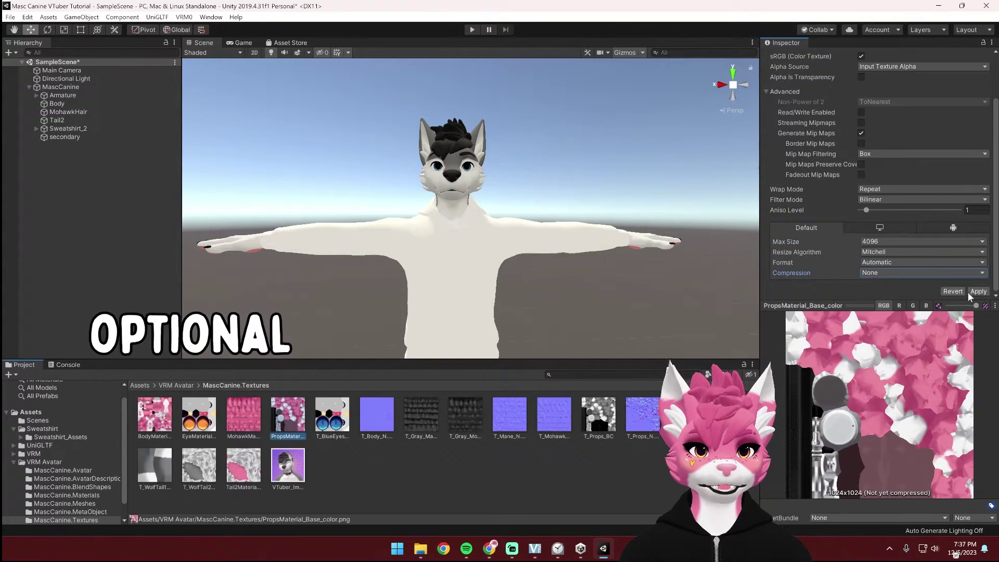
pyautogui.click(974, 291)
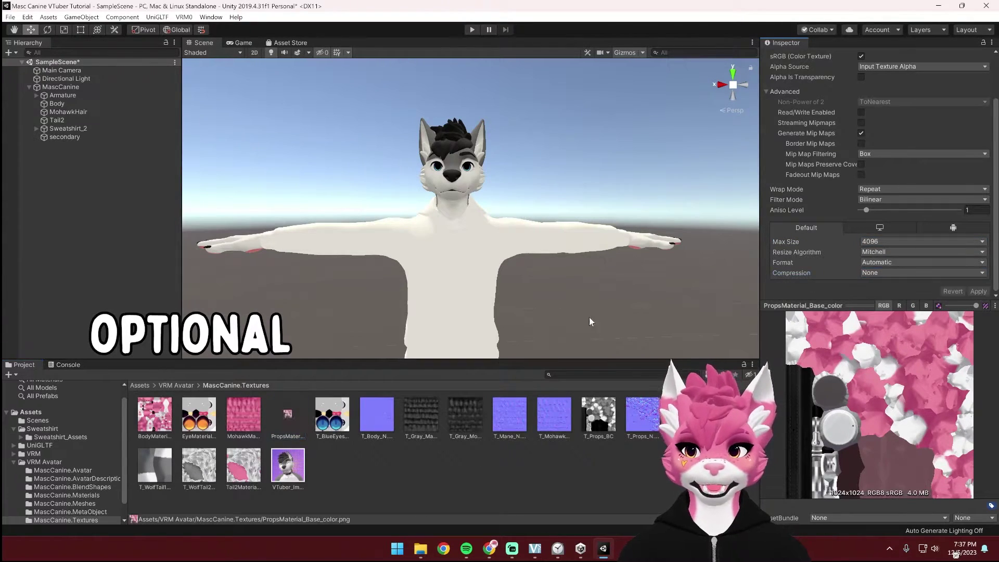
# Step: Set the Tail2Material_Base_color texture's max size to 4096 and compression to None, and apply the import settings
pyautogui.click(236, 471)
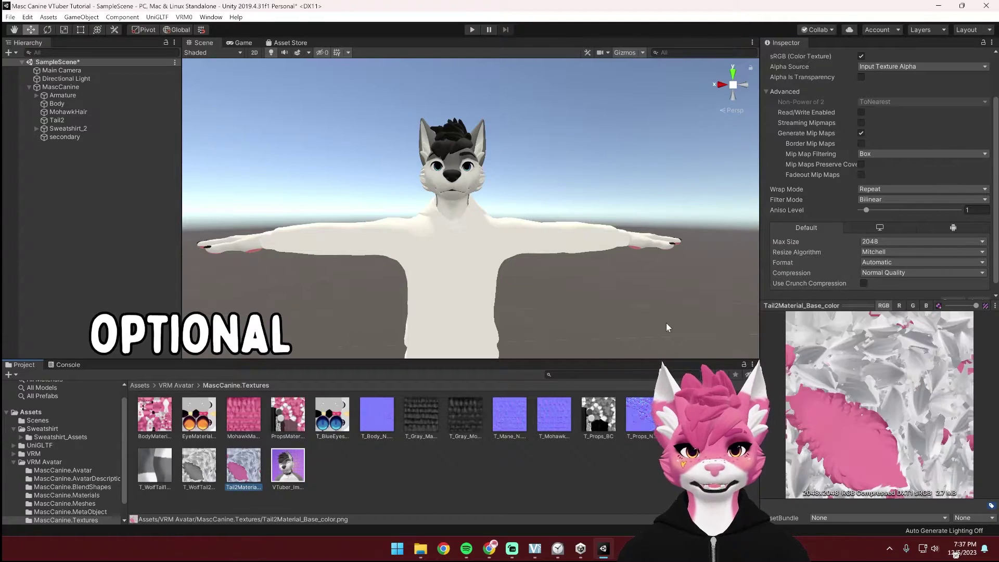
pyautogui.click(919, 246)
pyautogui.click(884, 332)
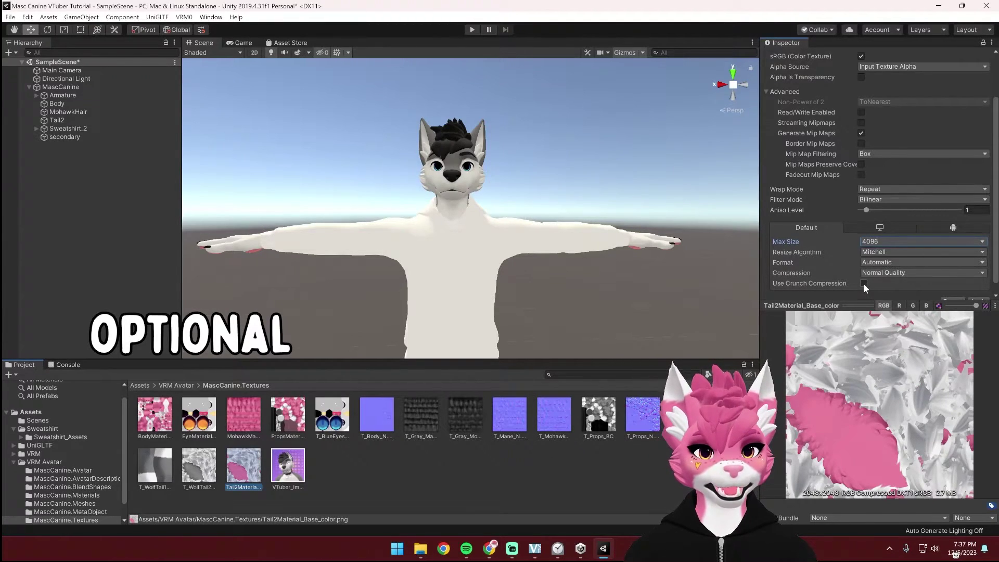
pyautogui.click(874, 273)
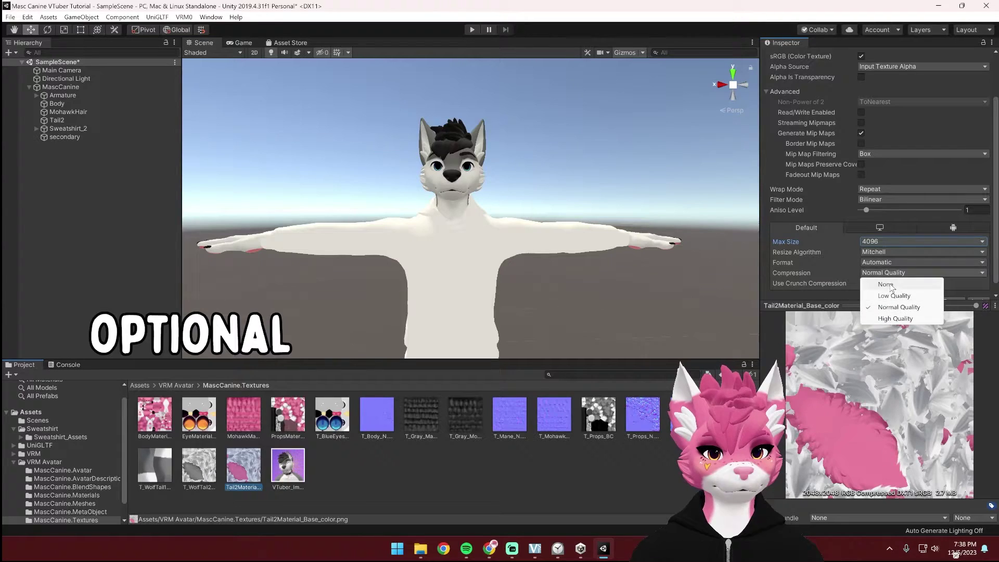
pyautogui.click(884, 285)
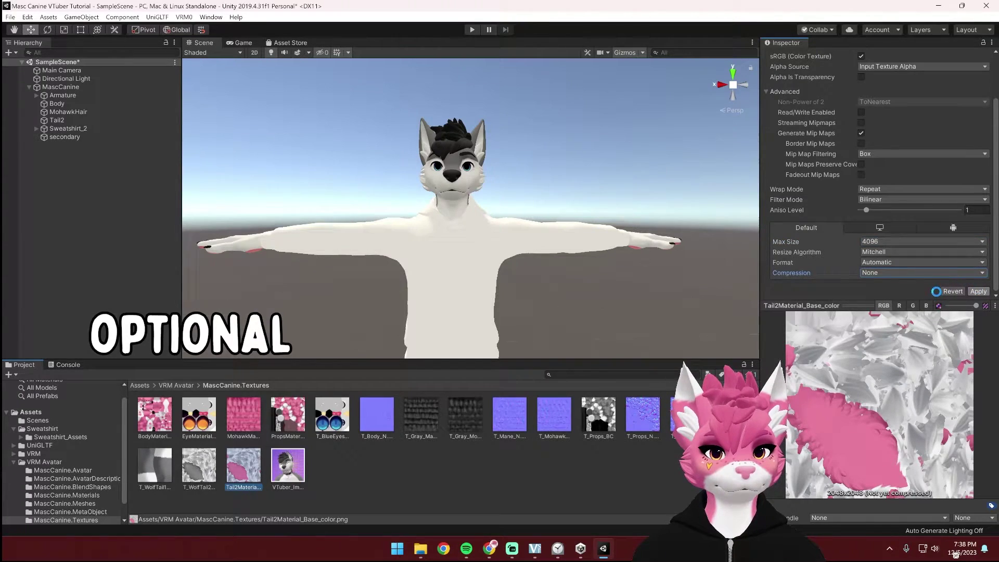
pyautogui.click(978, 291)
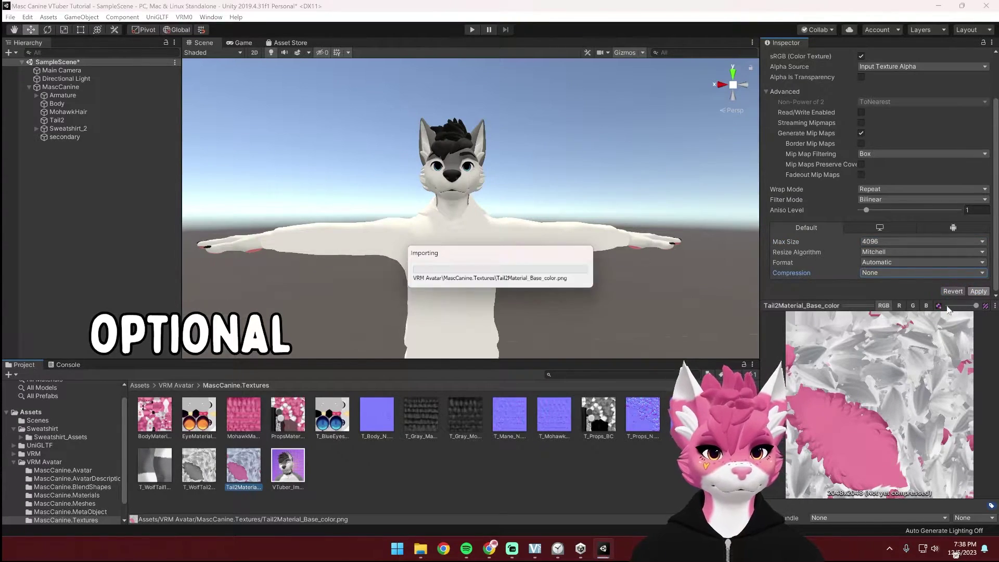
# Step: In the MascCanine.Materials folder, assign BodyMaterial_Base_color as the Body material's lit color texture
pyautogui.click(173, 386)
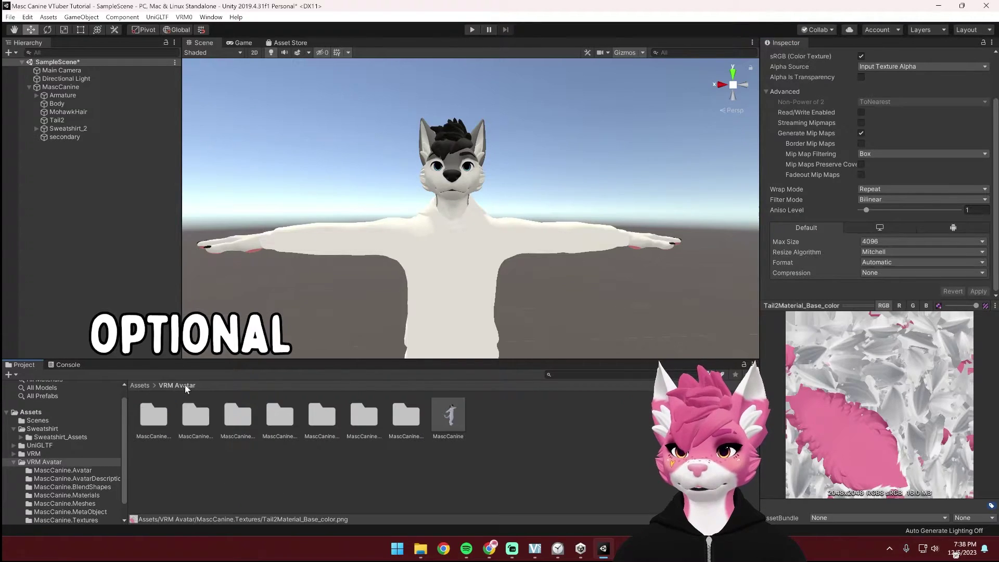
pyautogui.click(287, 424)
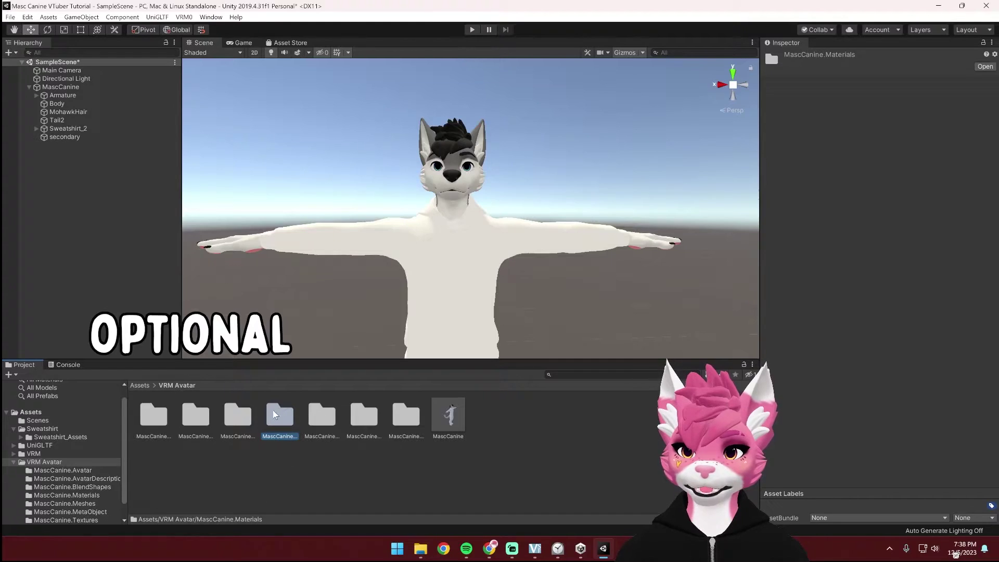
pyautogui.doubleClick(282, 424)
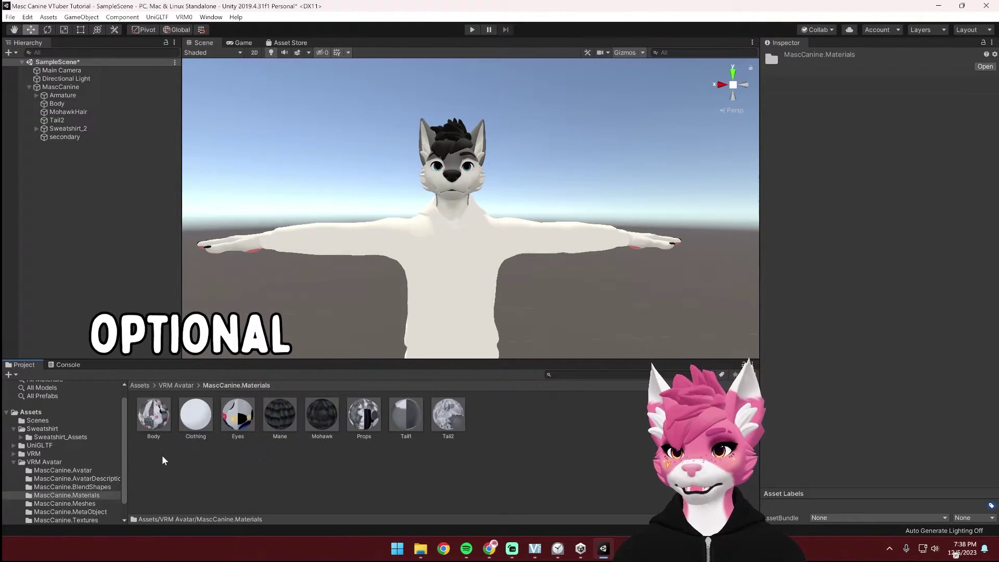
pyautogui.click(158, 417)
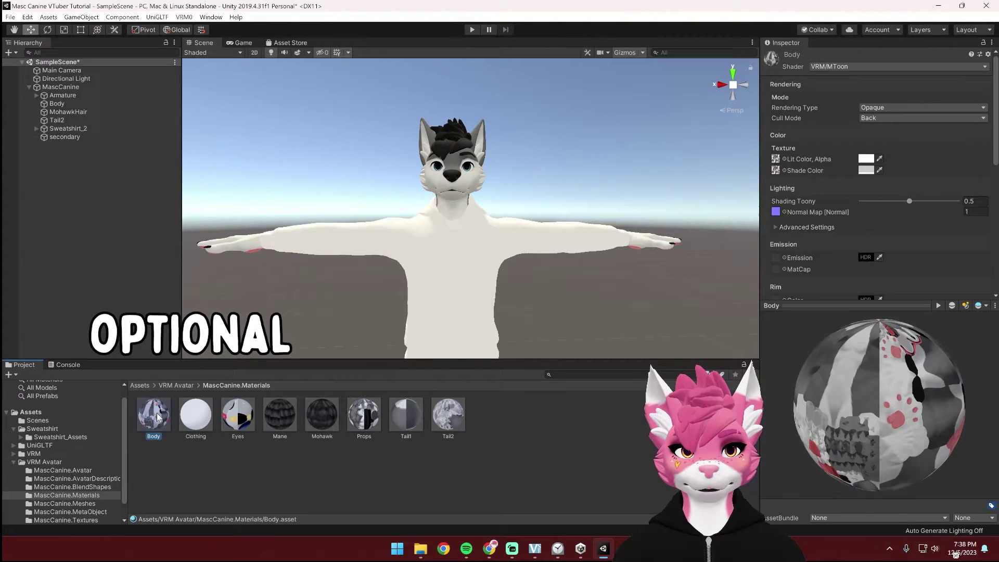
pyautogui.click(784, 160)
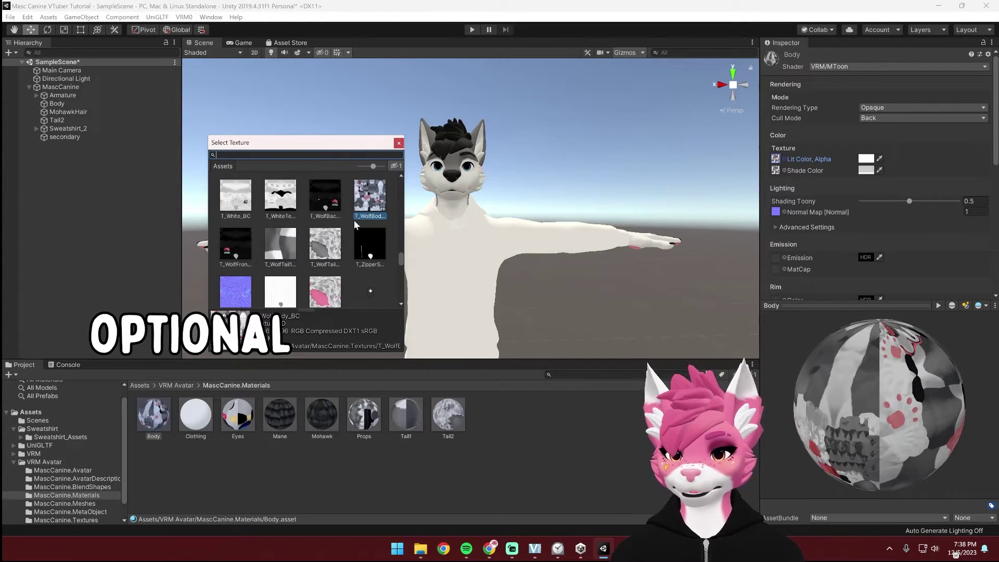
pyautogui.scroll(3, 404, 257)
pyautogui.scroll(3, 404, 256)
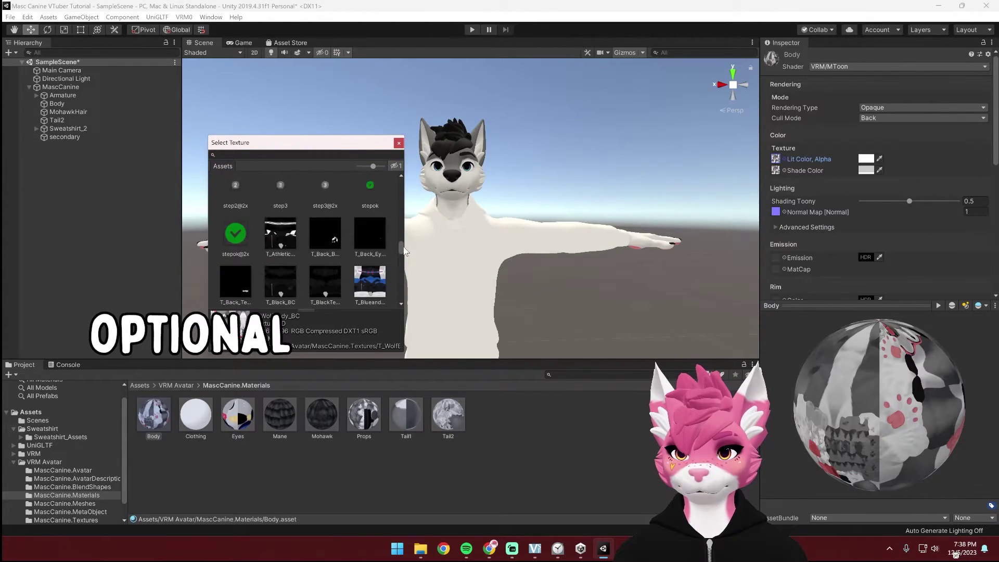
pyautogui.click(296, 155)
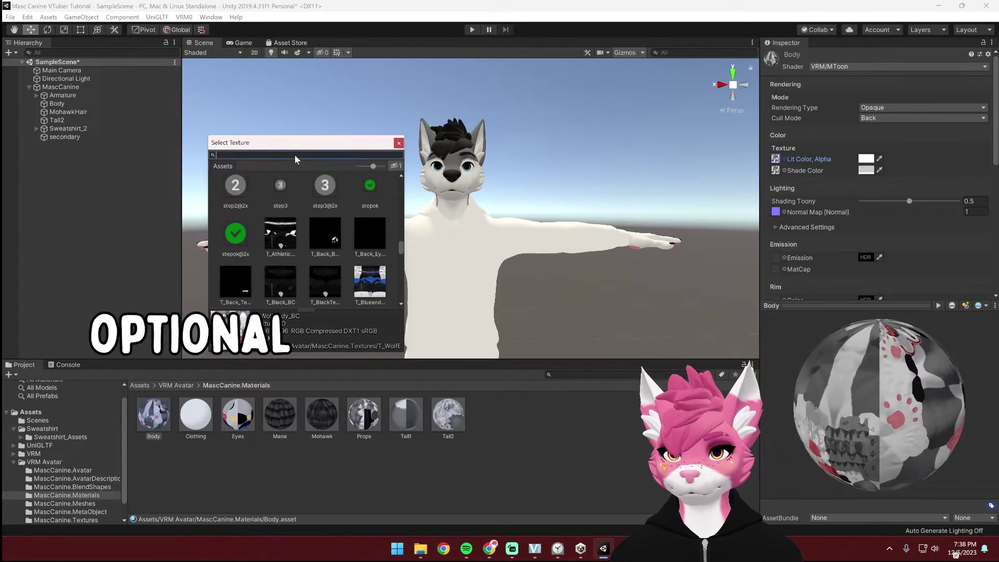
pyautogui.write('body')
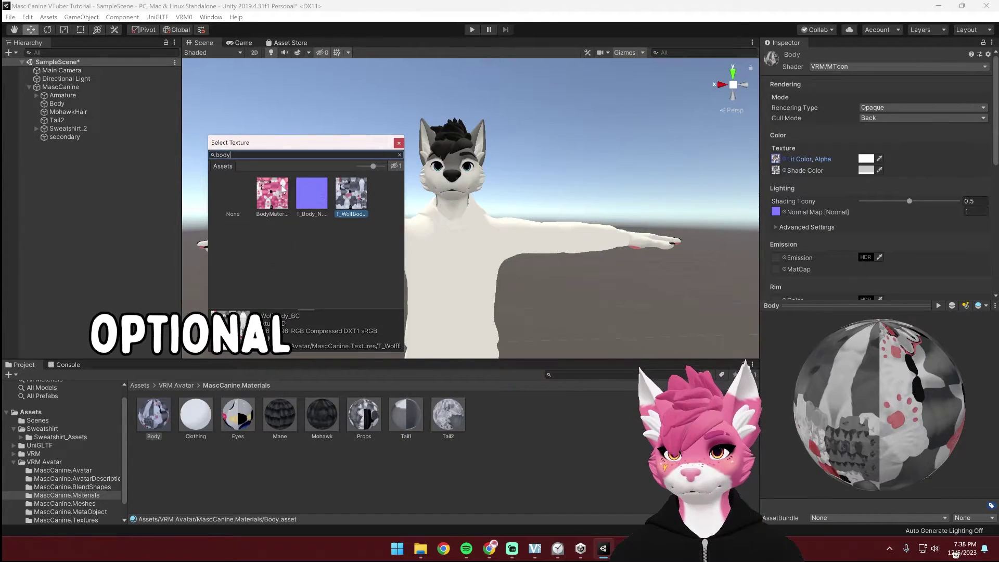
pyautogui.click(282, 189)
pyautogui.doubleClick(277, 201)
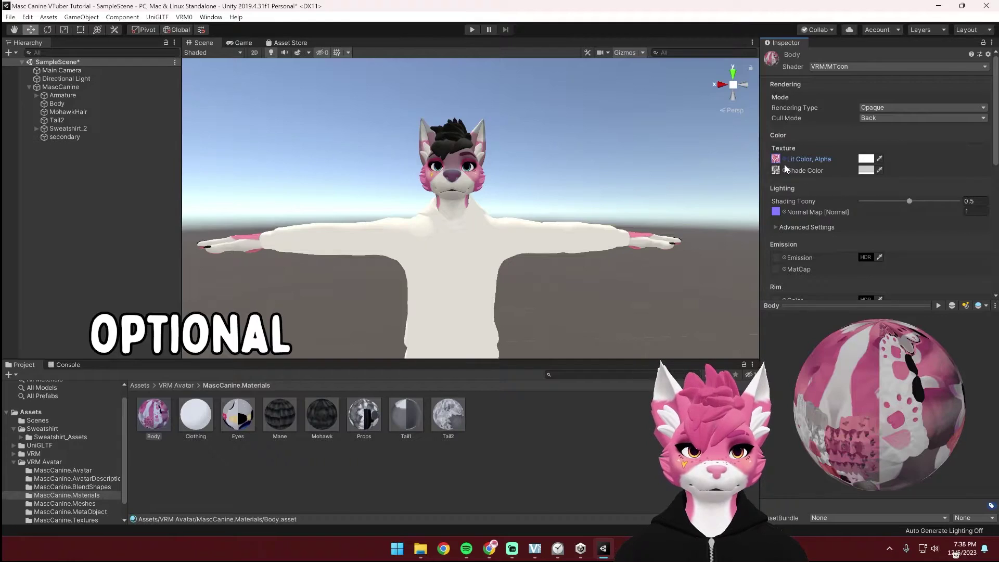
# Step: Assign BodyMaterial_Base_color as the Body material's shade color texture
pyautogui.click(784, 170)
pyautogui.write('b')
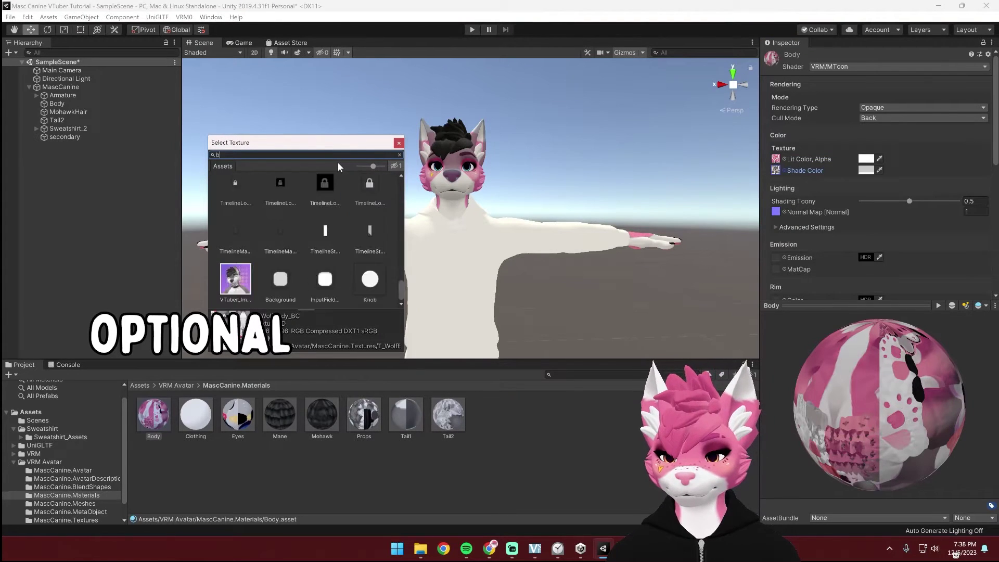
pyautogui.write('ody')
pyautogui.doubleClick(274, 196)
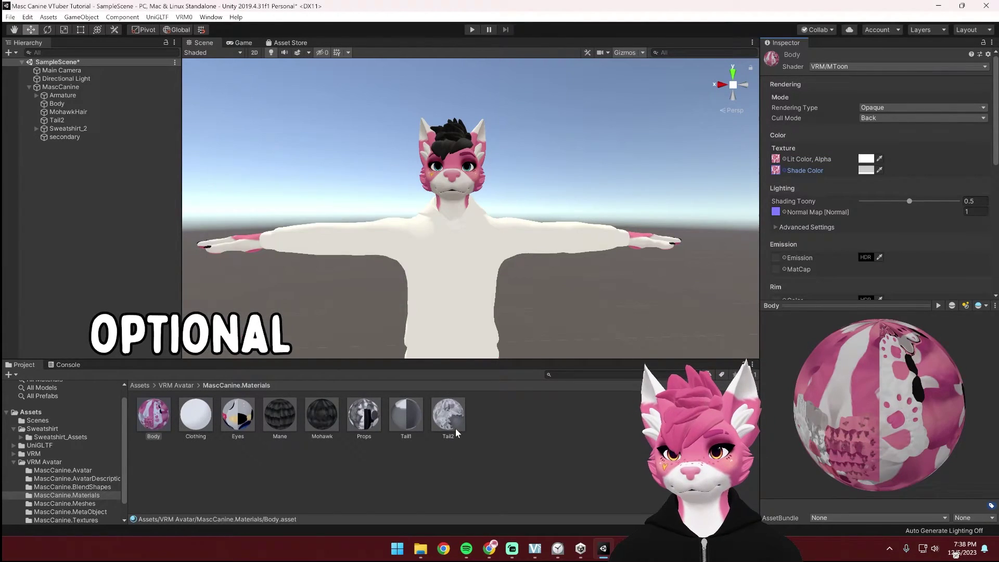
pyautogui.click(238, 415)
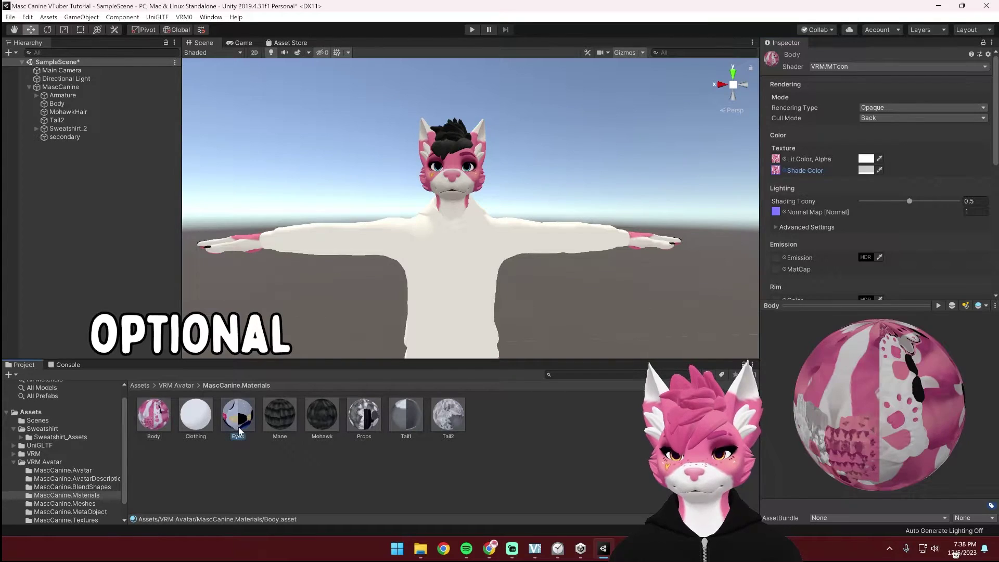
pyautogui.click(784, 159)
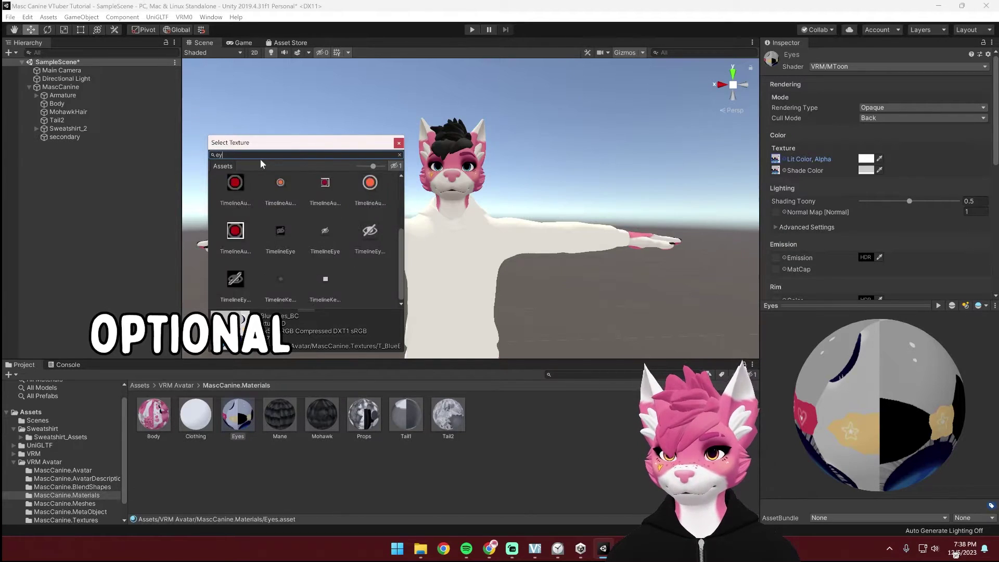
pyautogui.press('Escape')
# Step: Assign MohawkMaterial_Base_color as both the lit and shade color textures of the Mohawk material
pyautogui.click(322, 415)
pyautogui.click(784, 159)
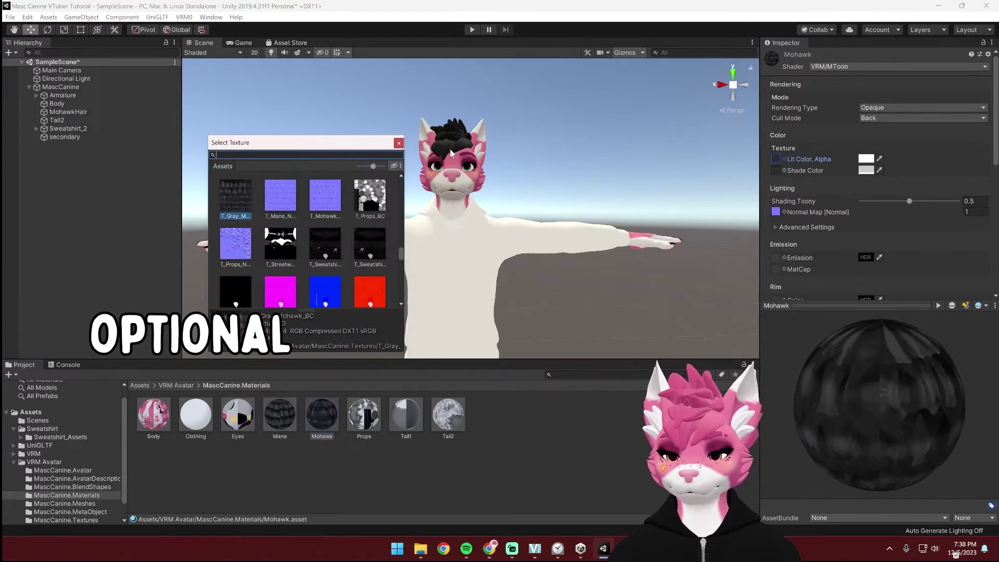
pyautogui.doubleClick(272, 193)
pyautogui.click(784, 170)
pyautogui.doubleClick(272, 193)
# Step: Assign PropsMaterial_Base_color as both the lit and shade color textures of the Props material
pyautogui.click(364, 415)
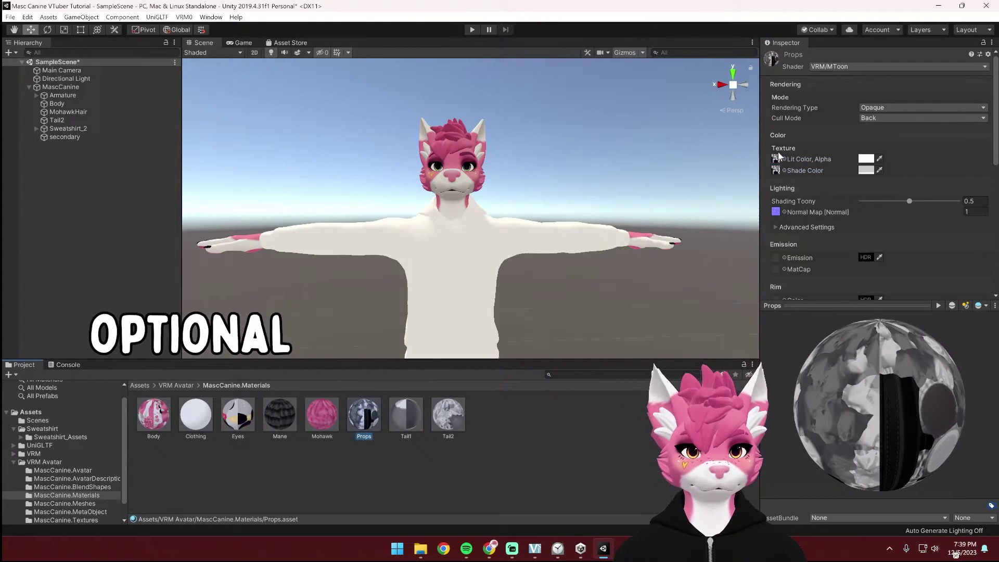
pyautogui.click(784, 159)
pyautogui.write('prop')
pyautogui.doubleClick(273, 193)
pyautogui.click(784, 170)
pyautogui.doubleClick(312, 193)
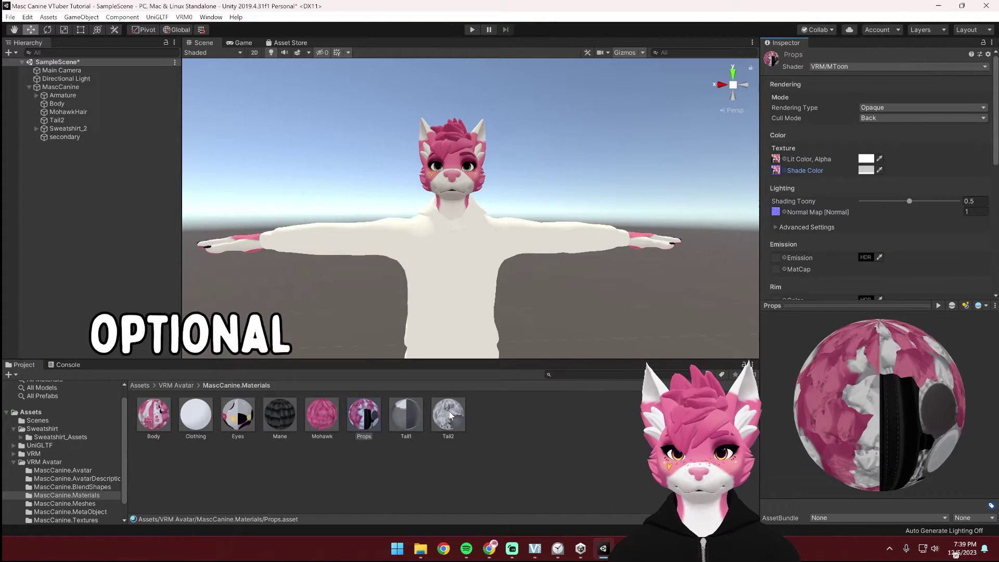
# Step: Assign Tail2Material_Base_color as both the lit and shade color textures of the Tail2 material
pyautogui.click(448, 415)
pyautogui.click(784, 159)
pyautogui.write('tail')
pyautogui.doubleClick(373, 199)
pyautogui.click(784, 170)
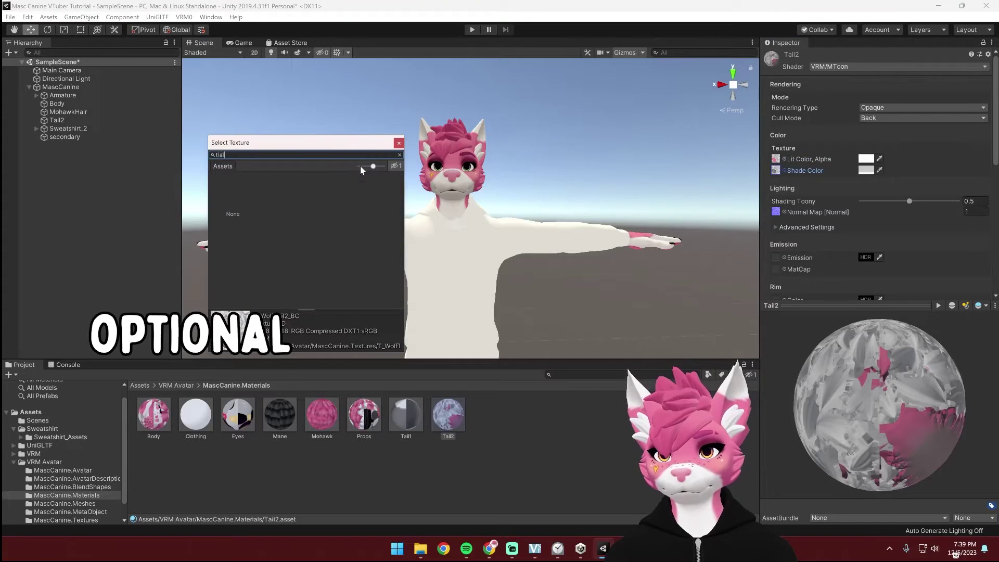
pyautogui.doubleClick(240, 243)
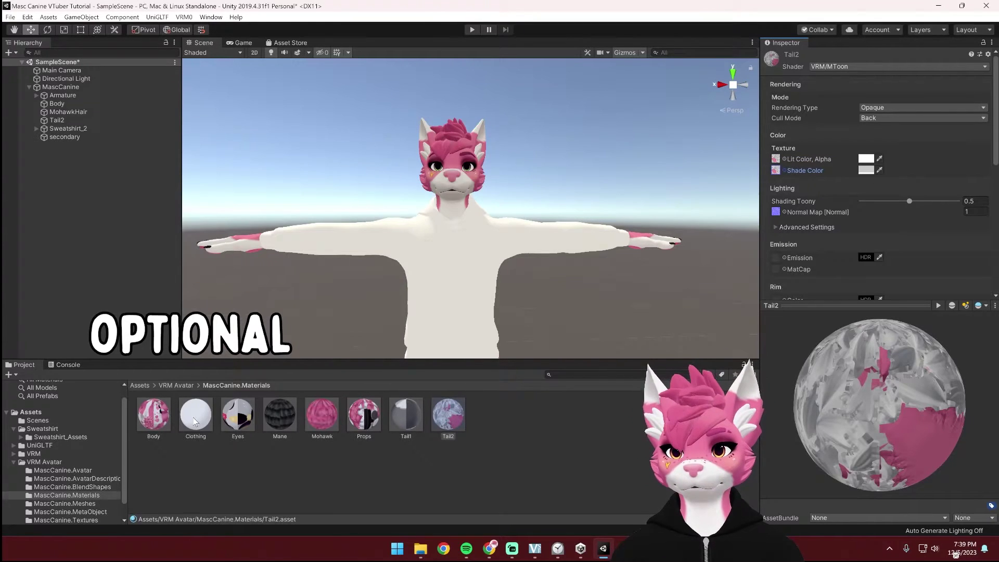
# Step: Assign EyeMaterial_Base_color as both the lit and shade color textures of the Eyes material
pyautogui.click(238, 414)
pyautogui.click(784, 159)
pyautogui.press('Escape')
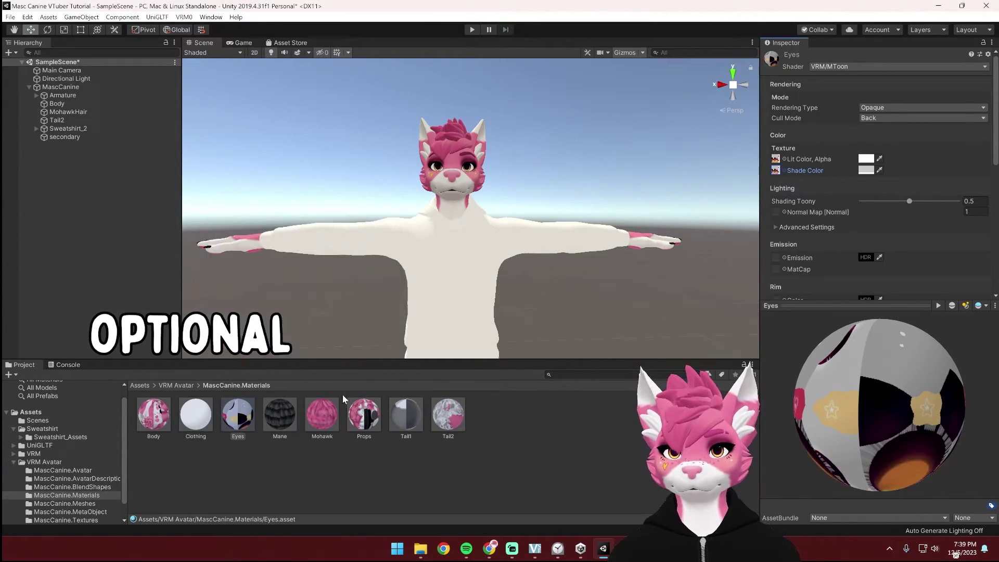
pyautogui.click(254, 455)
# Step: Filter the textures by "T_" and assign T_Black_BC as the Clothing material's lit color texture
pyautogui.click(193, 424)
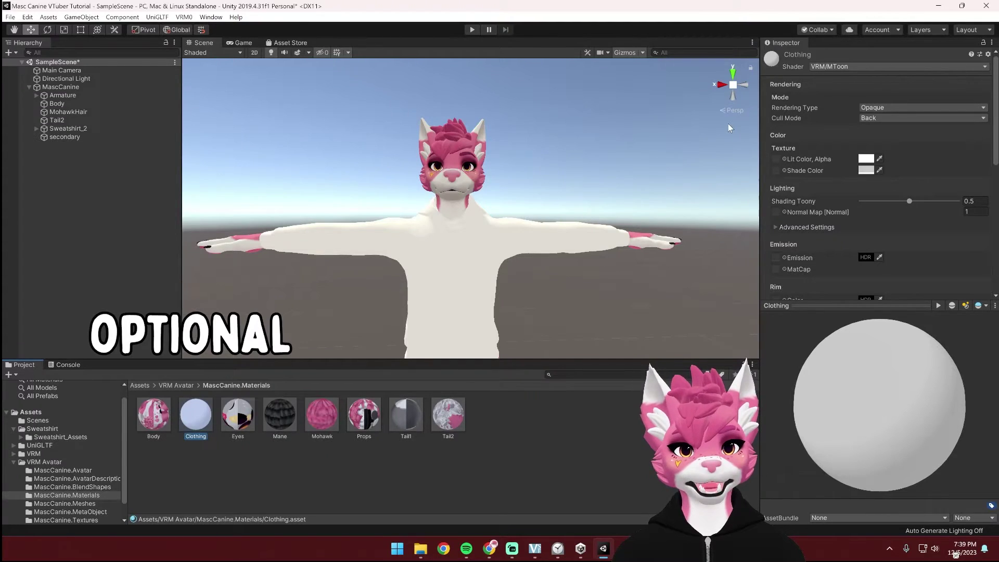
pyautogui.click(784, 159)
pyautogui.write('T_')
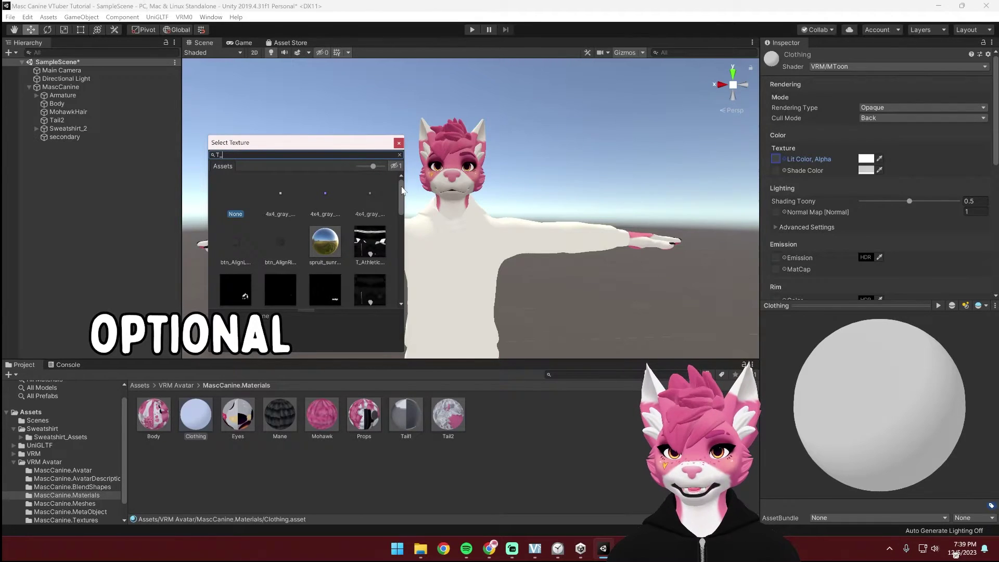
pyautogui.scroll(-3, 385, 198)
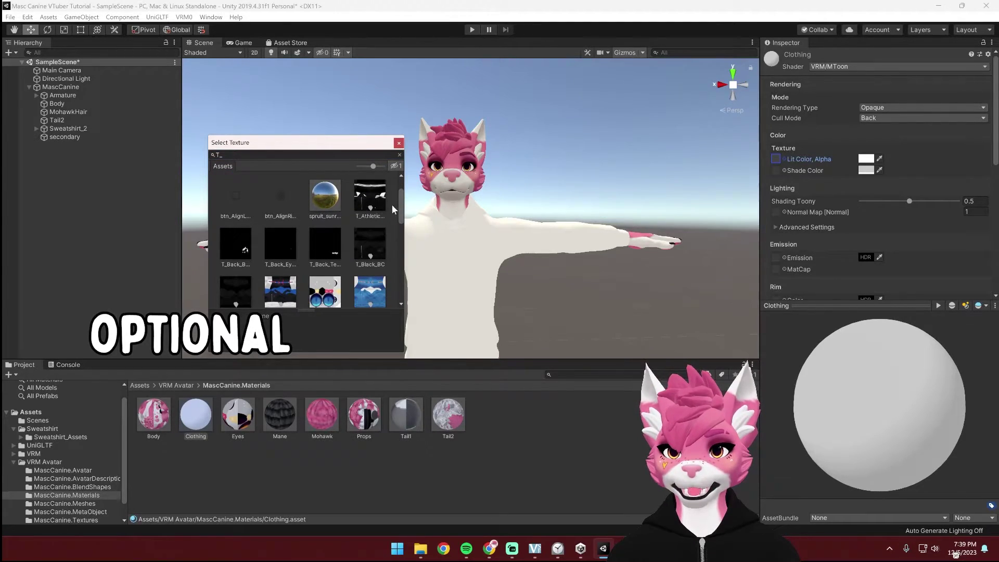
pyautogui.scroll(-3, 392, 207)
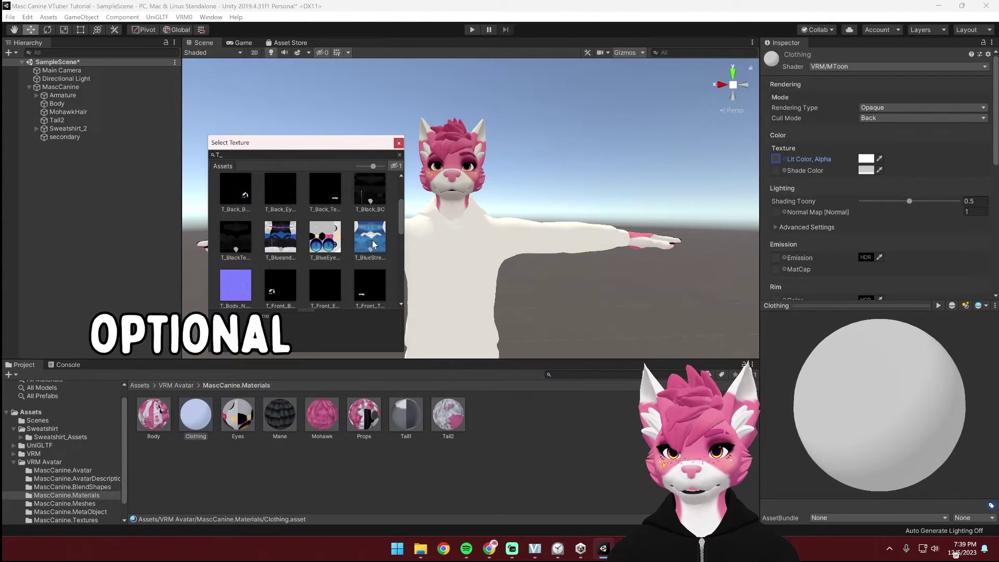
pyautogui.moveTo(402, 221)
pyautogui.mouseDown()
pyautogui.moveTo(395, 245)
pyautogui.moveTo(395, 195)
pyautogui.moveTo(392, 212)
pyautogui.mouseUp()
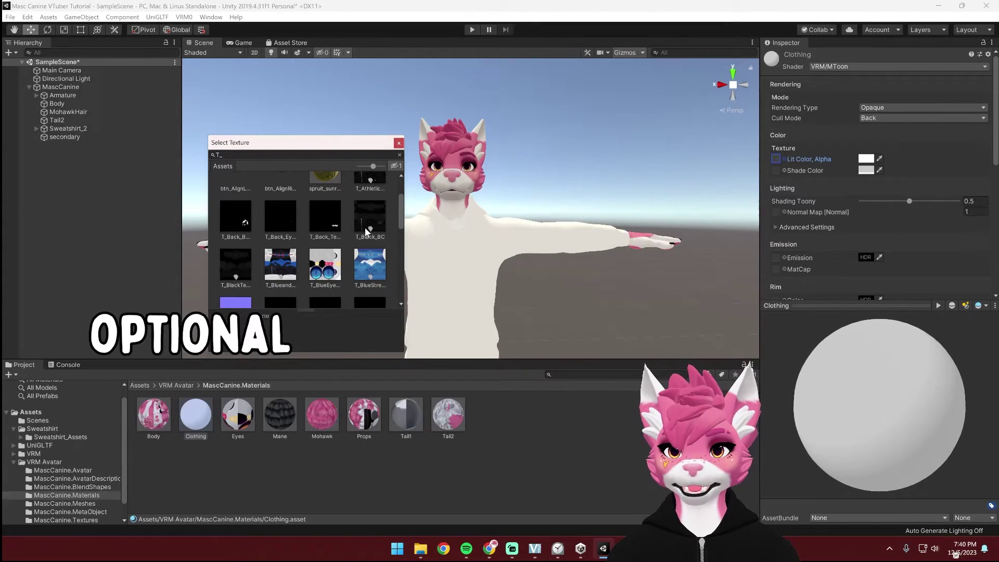
pyautogui.click(370, 220)
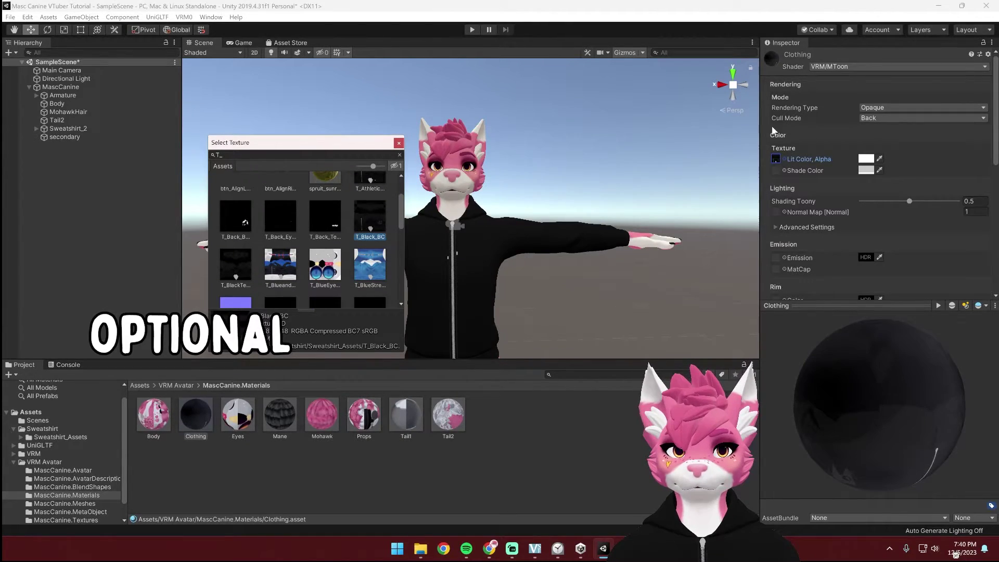
# Step: Filter the textures by "T_" and assign the matching black sweatshirt texture as the Clothing material's shade color texture
pyautogui.click(783, 170)
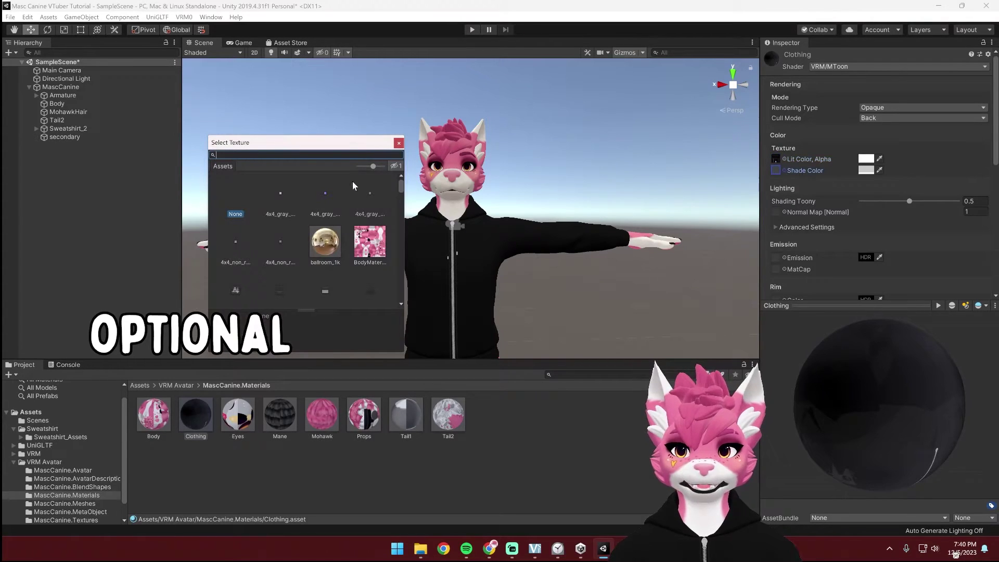
pyautogui.write('T_')
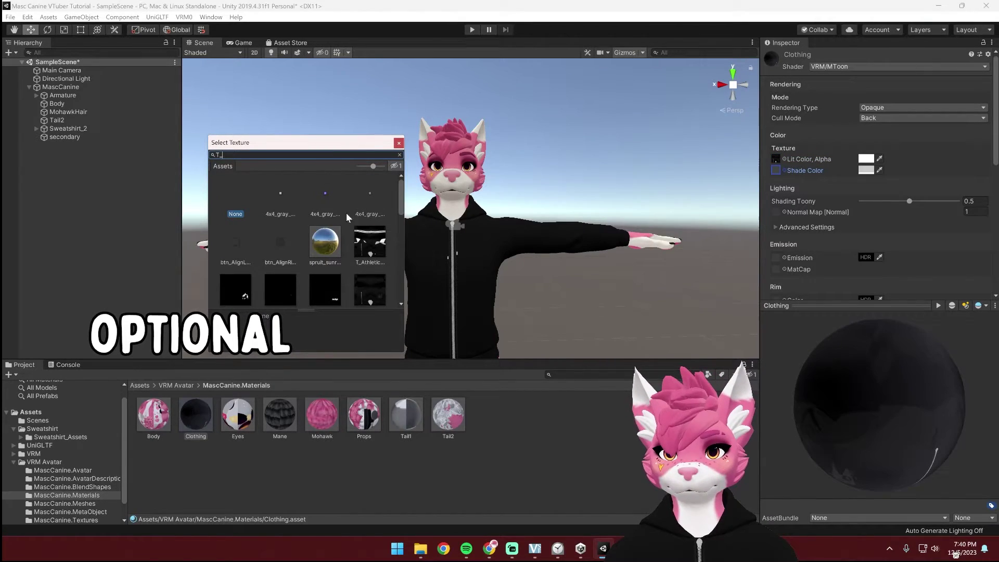
pyautogui.click(399, 142)
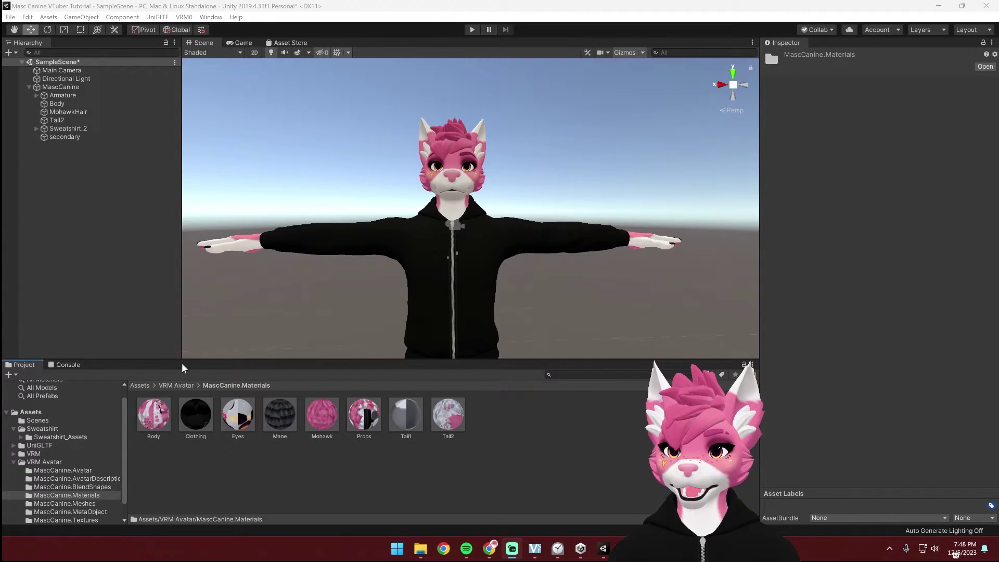
# Step: Open the MascCanine.BlendShapes folder inside VRM Avatar and select the BlendShape asset
pyautogui.click(176, 386)
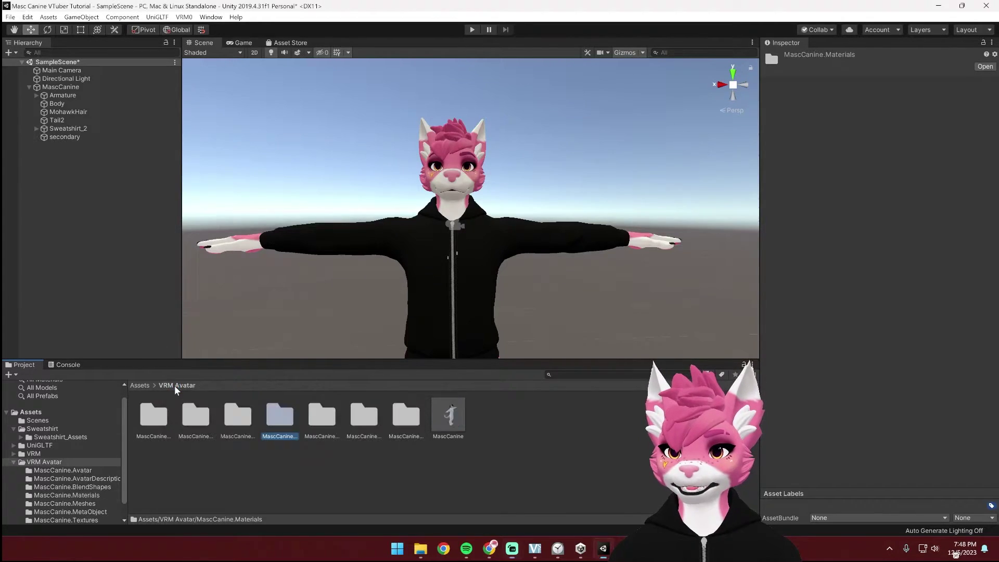
pyautogui.click(238, 425)
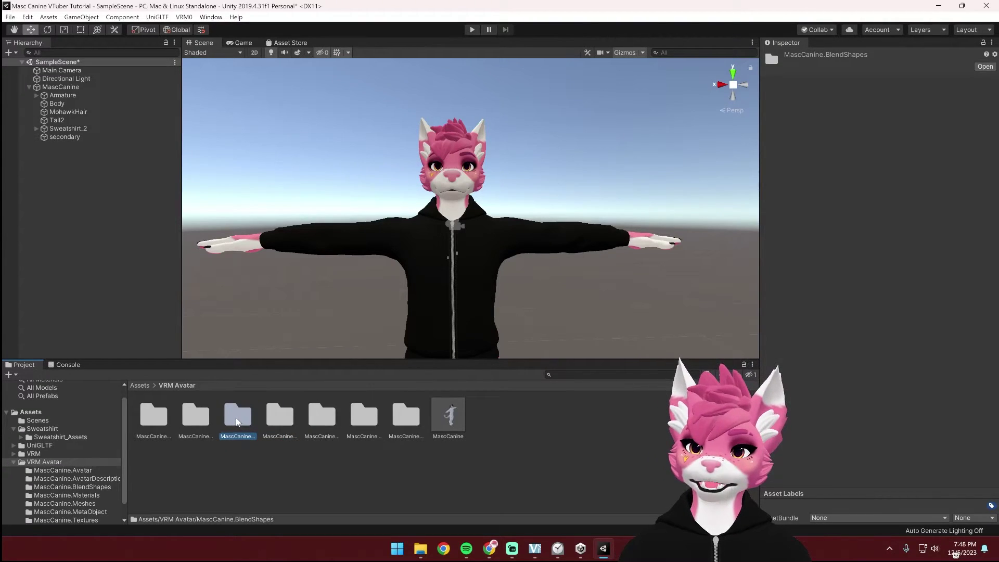
pyautogui.doubleClick(235, 420)
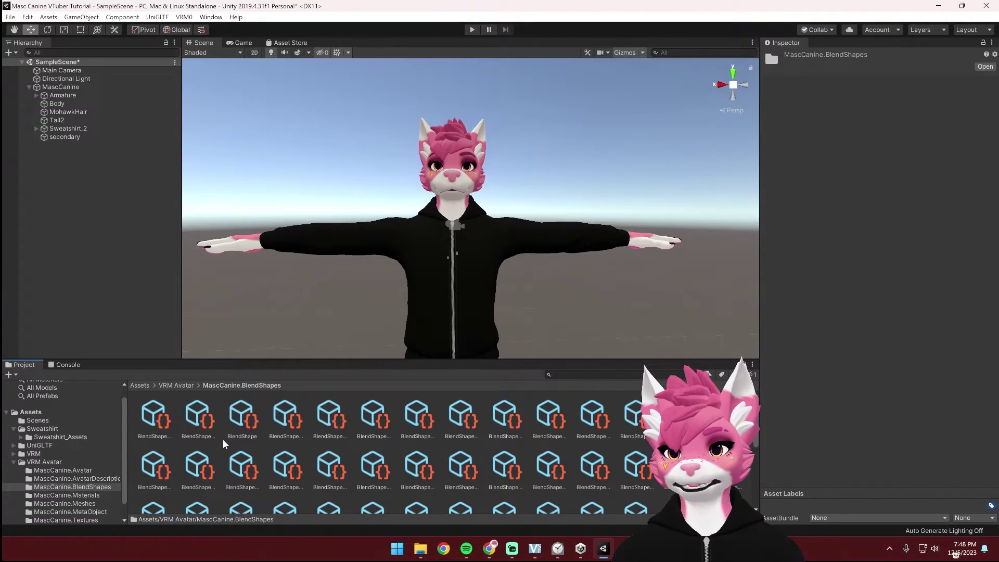
pyautogui.click(239, 440)
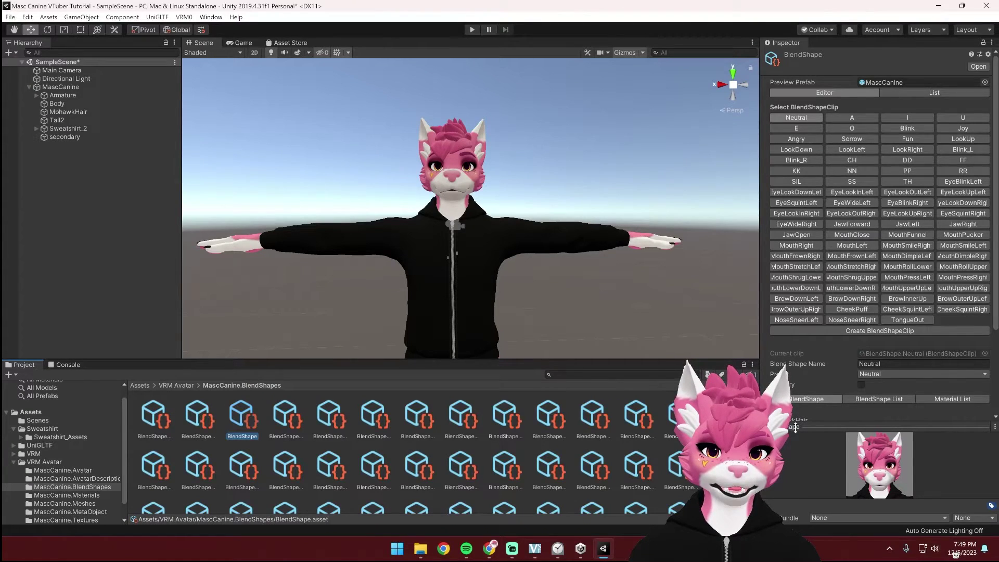
# Step: Enlarge the blend shape preview, view the avatar from the side, and frame its head from the front
pyautogui.moveTo(796, 427); pyautogui.dragTo(796, 315)
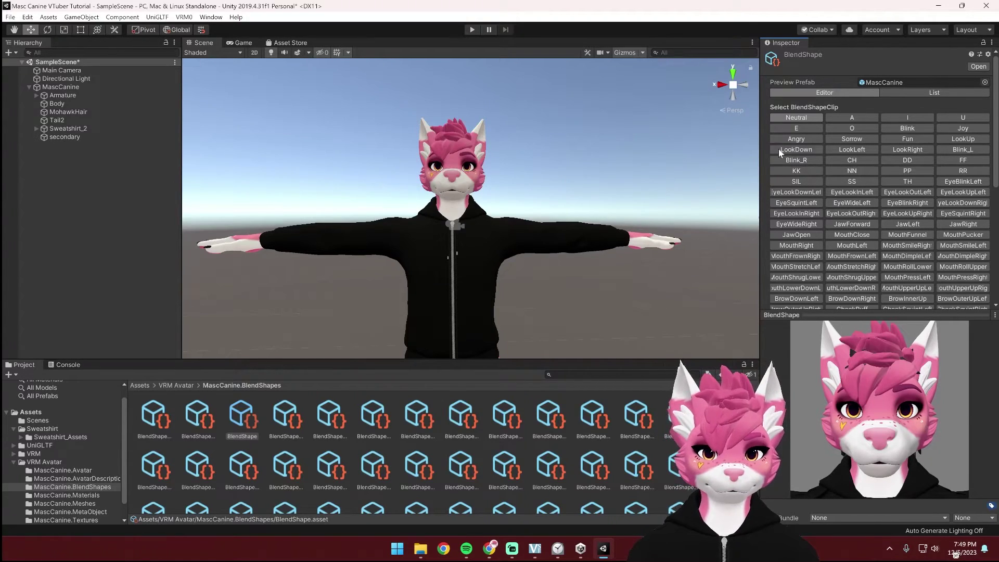
pyautogui.moveTo(948, 353); pyautogui.dragTo(845, 369)
pyautogui.scroll(-3, 872, 426)
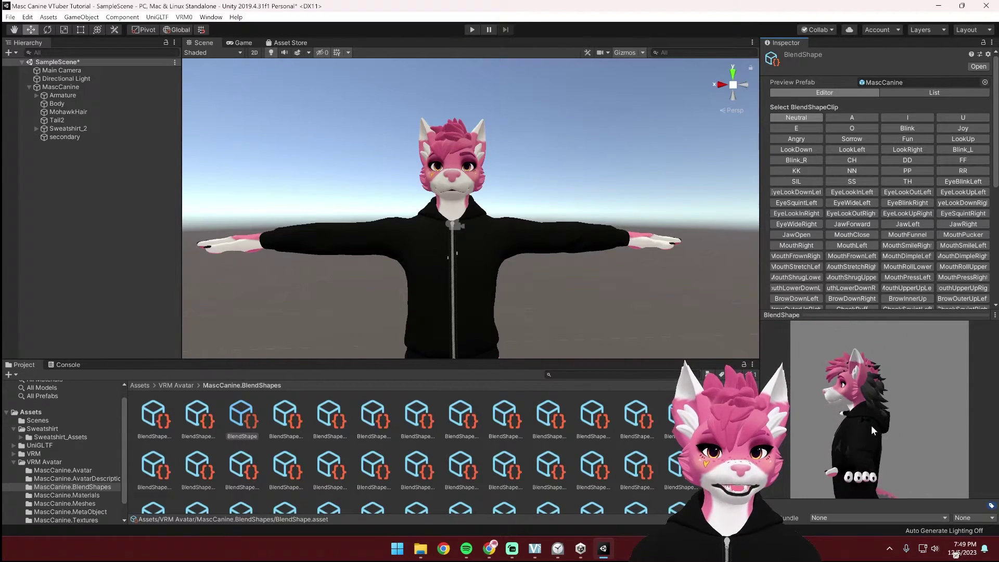
pyautogui.moveTo(872, 426); pyautogui.dragTo(925, 379)
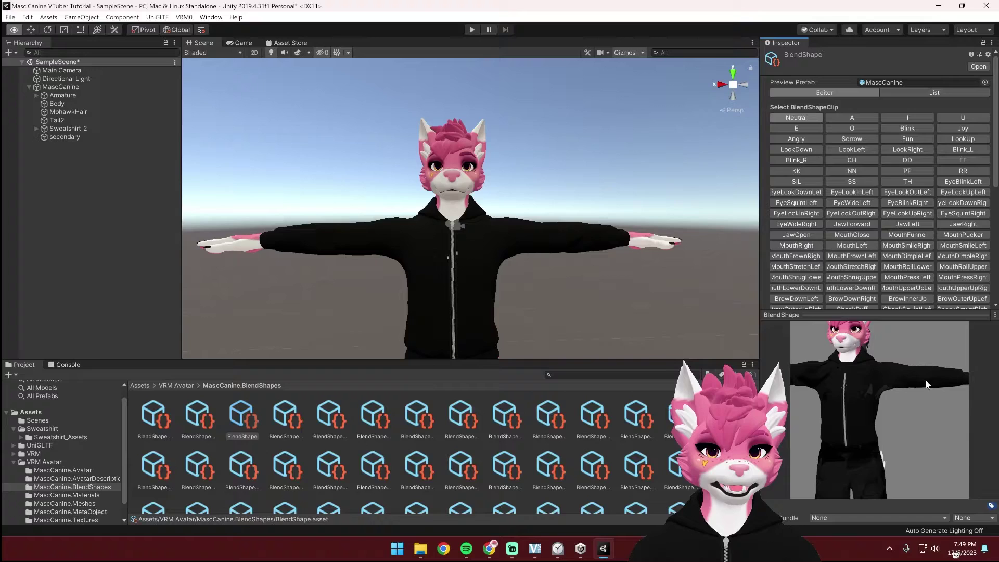
pyautogui.scroll(5, 896, 406)
pyautogui.moveTo(851, 362); pyautogui.dragTo(884, 411, button='middle')
pyautogui.scroll(4, 898, 408)
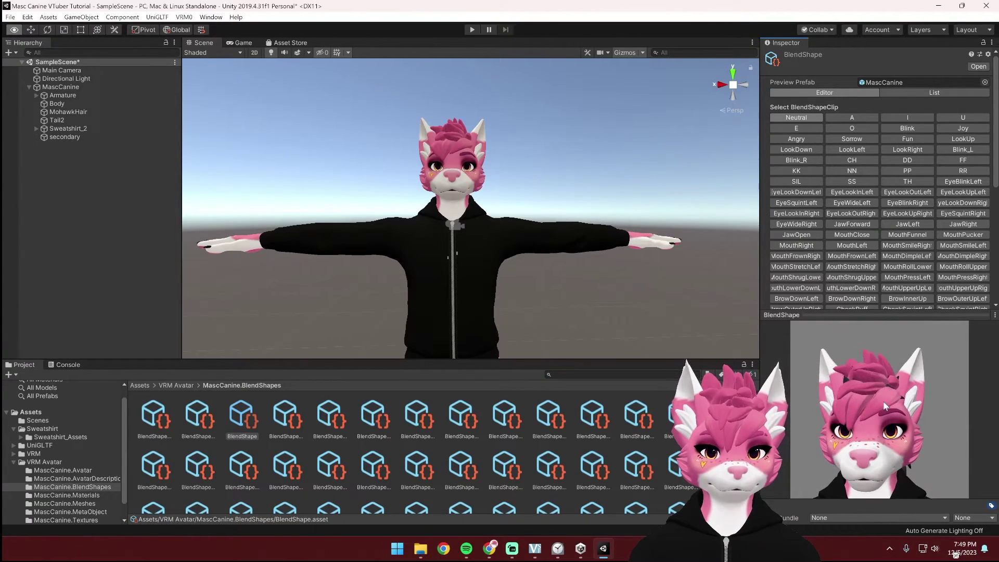
# Step: In the Neutral clip's Body blend shapes, set Sweatshirt1* to 100
pyautogui.moveTo(995, 183); pyautogui.dragTo(995, 292)
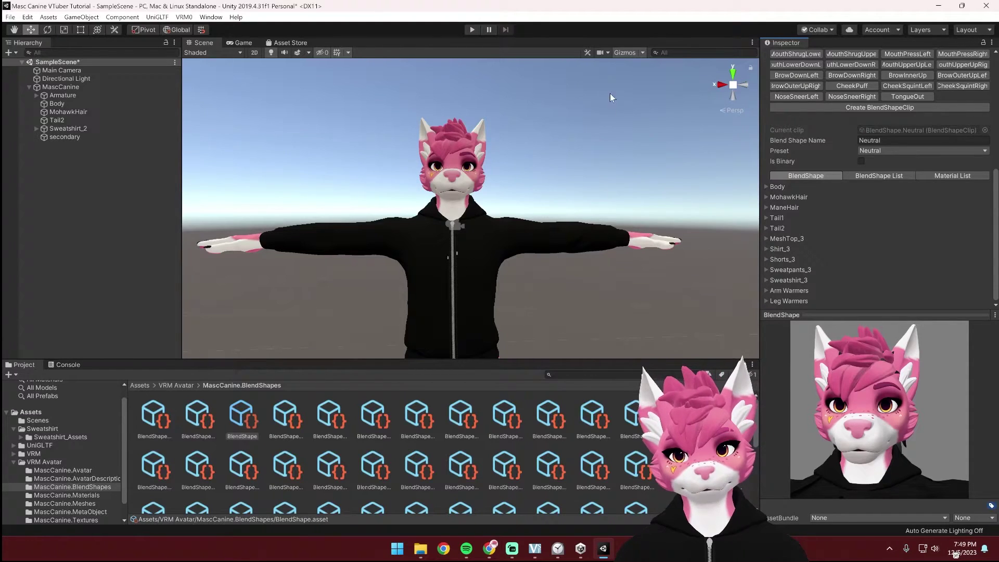
pyautogui.click(766, 186)
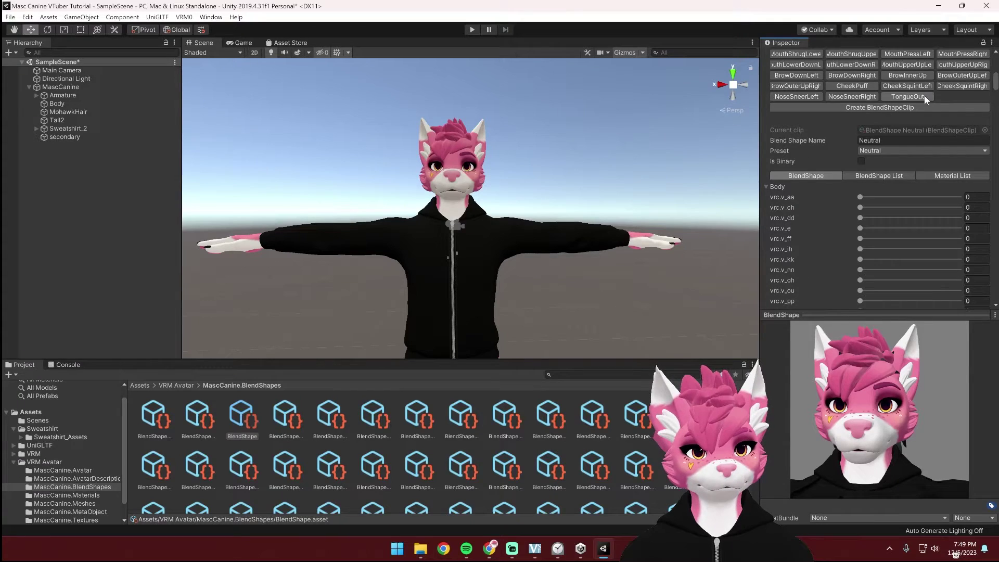
pyautogui.scroll(-2, 995, 86)
pyautogui.moveTo(996, 85); pyautogui.dragTo(963, 229)
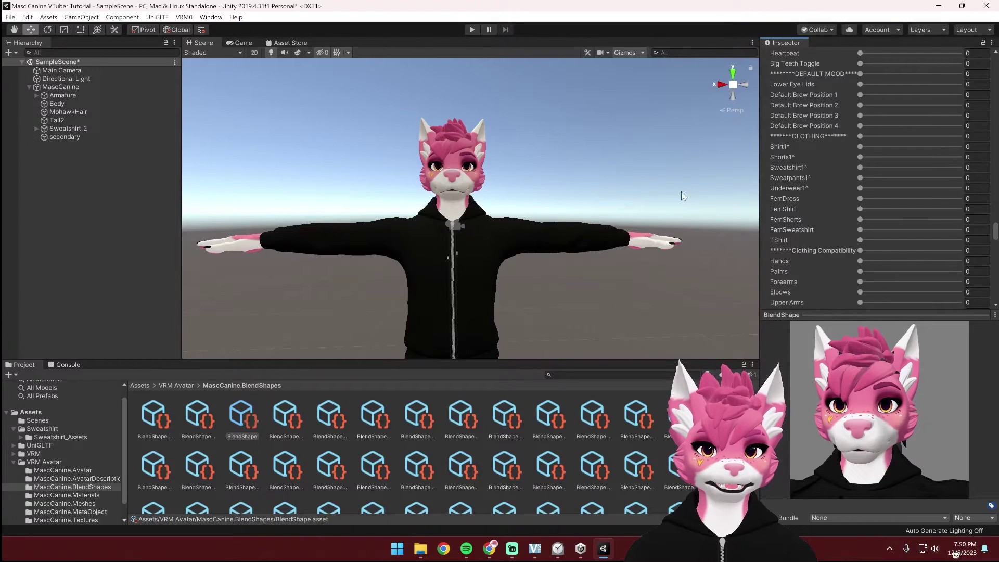
pyautogui.moveTo(860, 168); pyautogui.dragTo(872, 168)
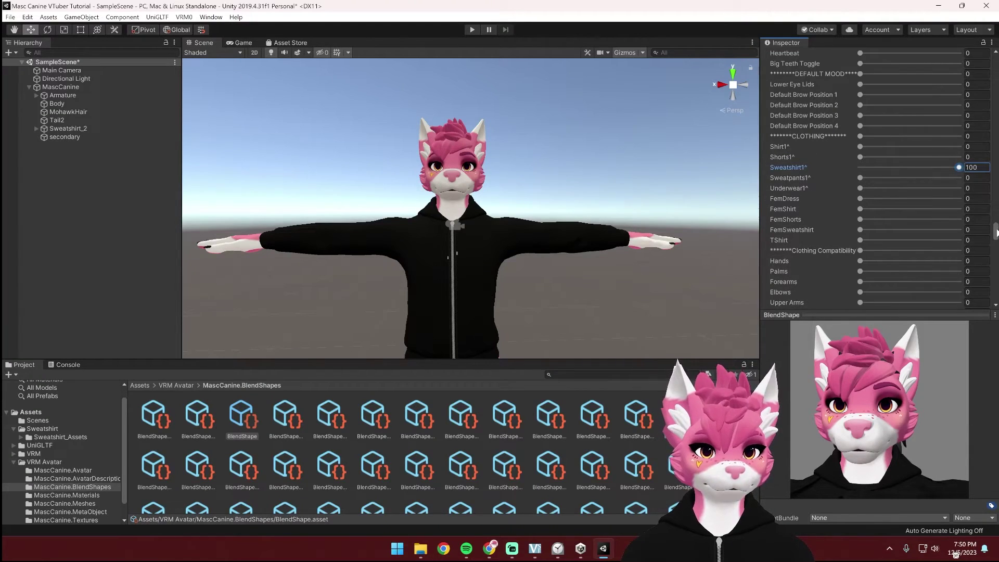
# Step: Try out the Sweatpants1* blend shape of Sweatshirt_3 in the Neutral clip, and collapse that group
pyautogui.scroll(5, 780, 234)
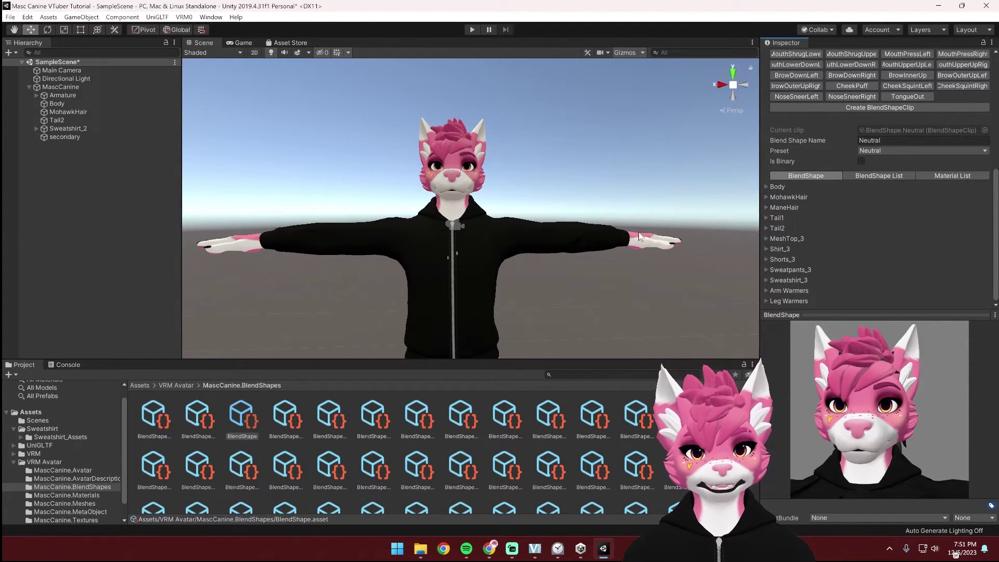
pyautogui.click(766, 280)
pyautogui.scroll(-5, 801, 255)
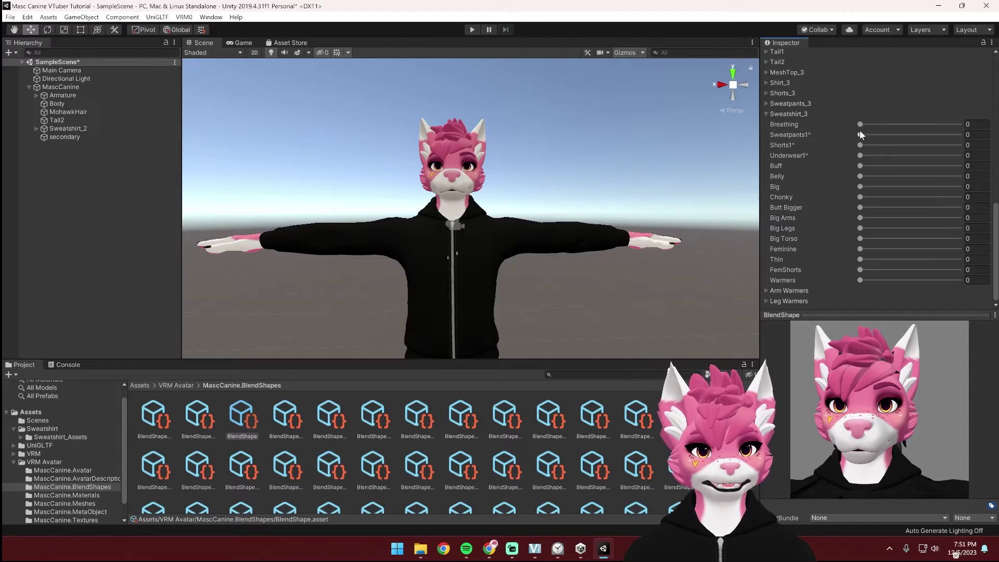
pyautogui.moveTo(859, 134)
pyautogui.mouseDown()
pyautogui.moveTo(961, 136)
pyautogui.moveTo(859, 138)
pyautogui.mouseUp()
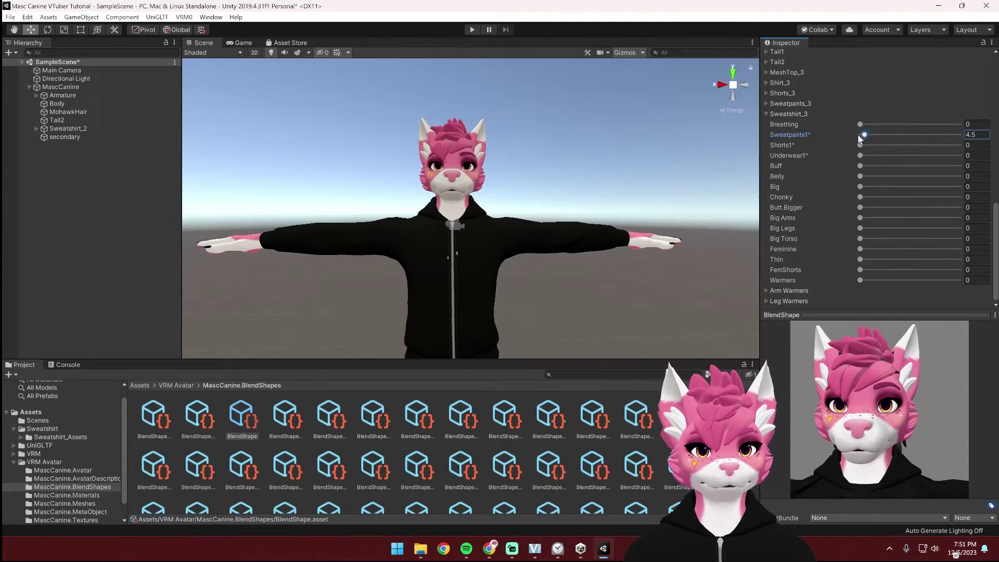
pyautogui.click(767, 114)
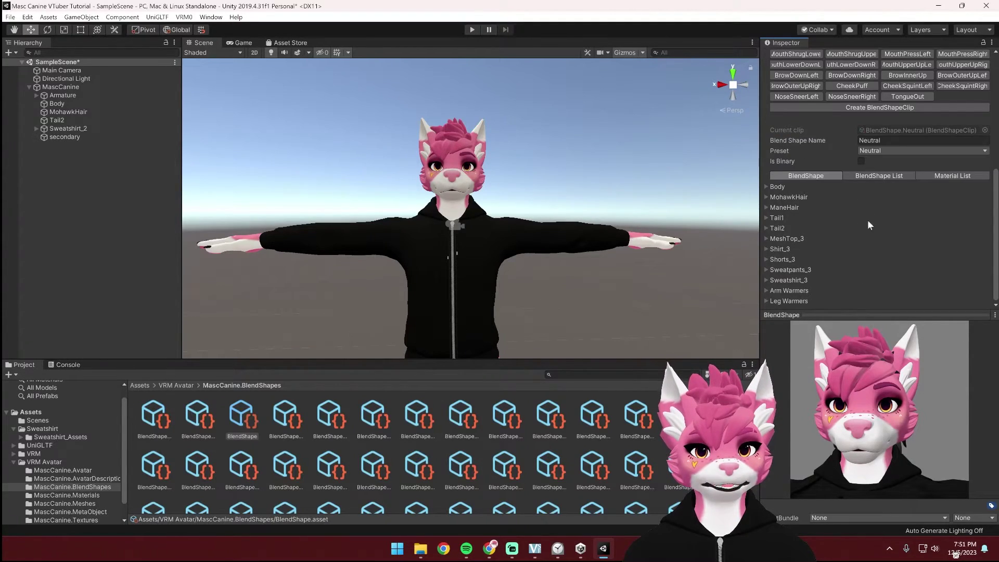
# Step: Review the Sweatpants_3 blend shapes and the Body's brow, face, eye, mood, clothing and DON'T EDIT sections
pyautogui.click(766, 269)
pyautogui.scroll(-4, 781, 247)
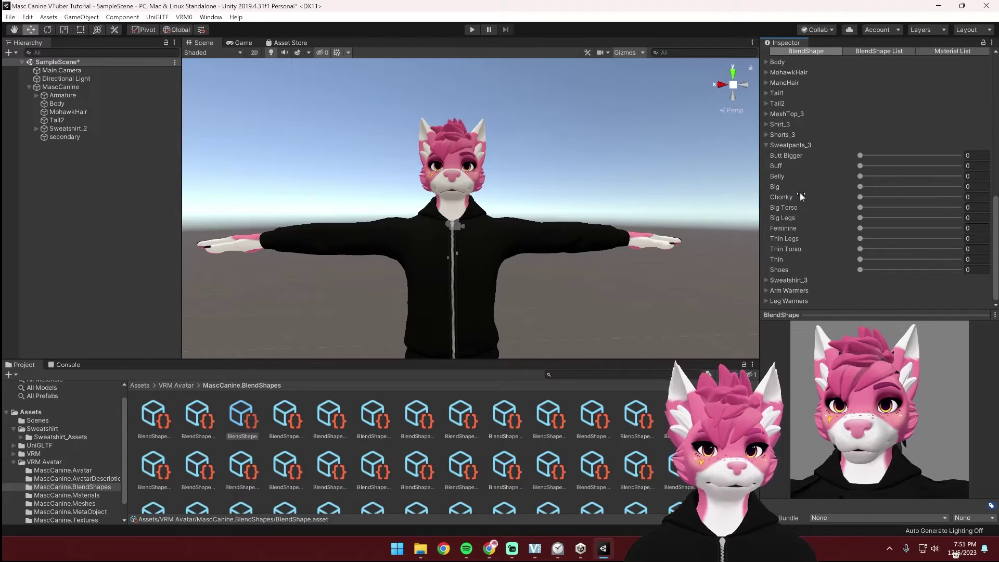
pyautogui.click(766, 145)
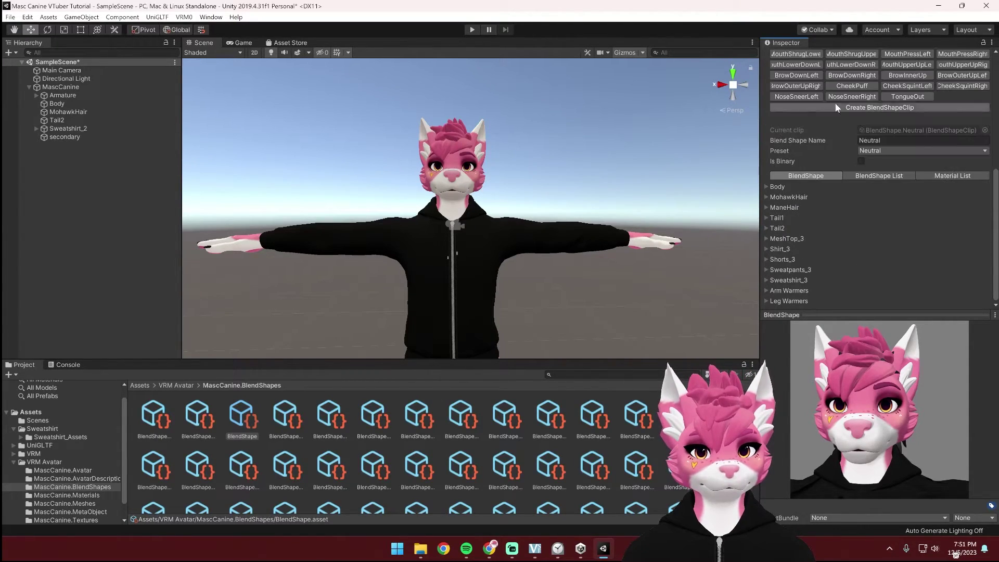
pyautogui.click(767, 186)
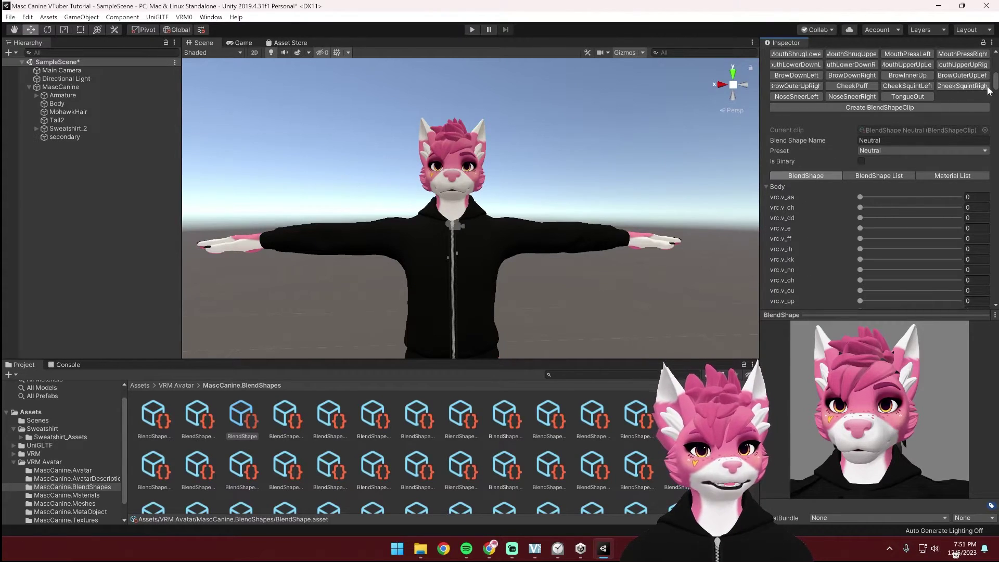
pyautogui.moveTo(996, 87); pyautogui.dragTo(993, 140)
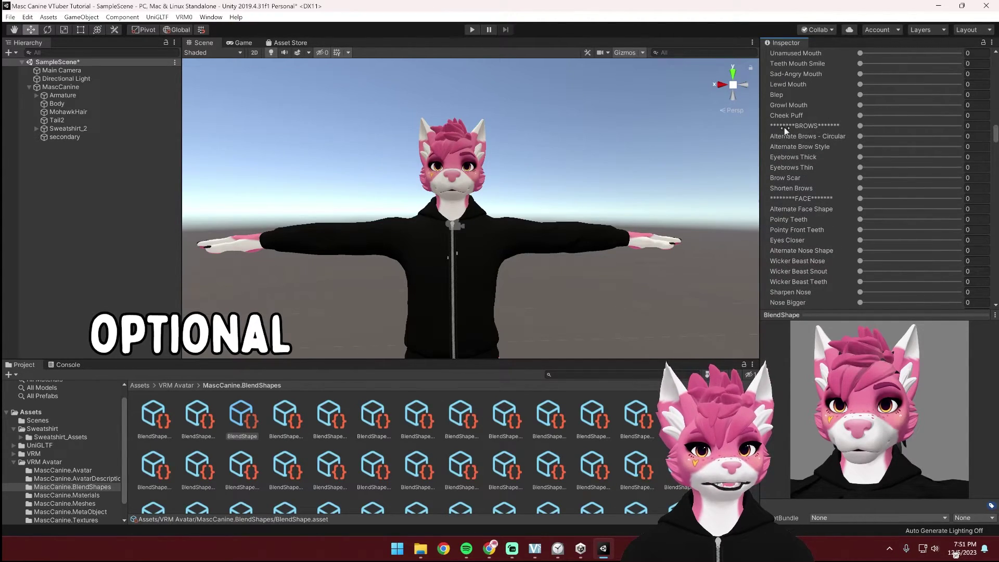
pyautogui.moveTo(995, 136); pyautogui.dragTo(995, 223)
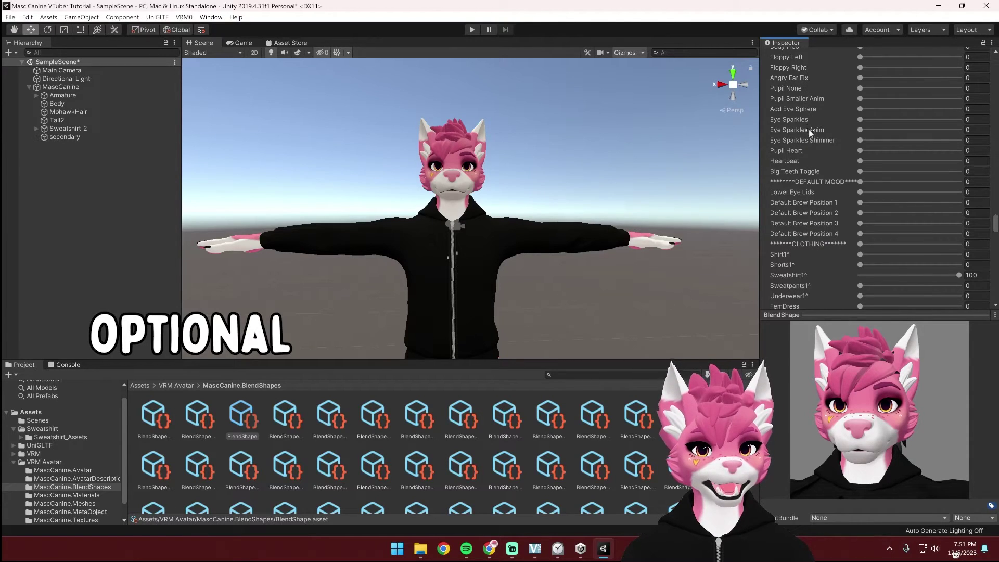
pyautogui.moveTo(995, 229); pyautogui.dragTo(995, 206)
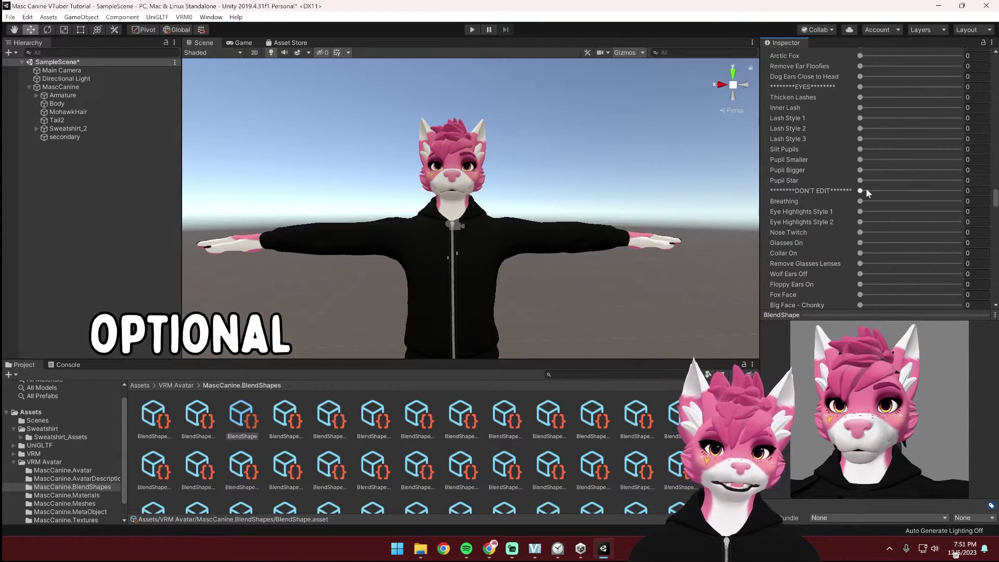
pyautogui.scroll(-5, 833, 156)
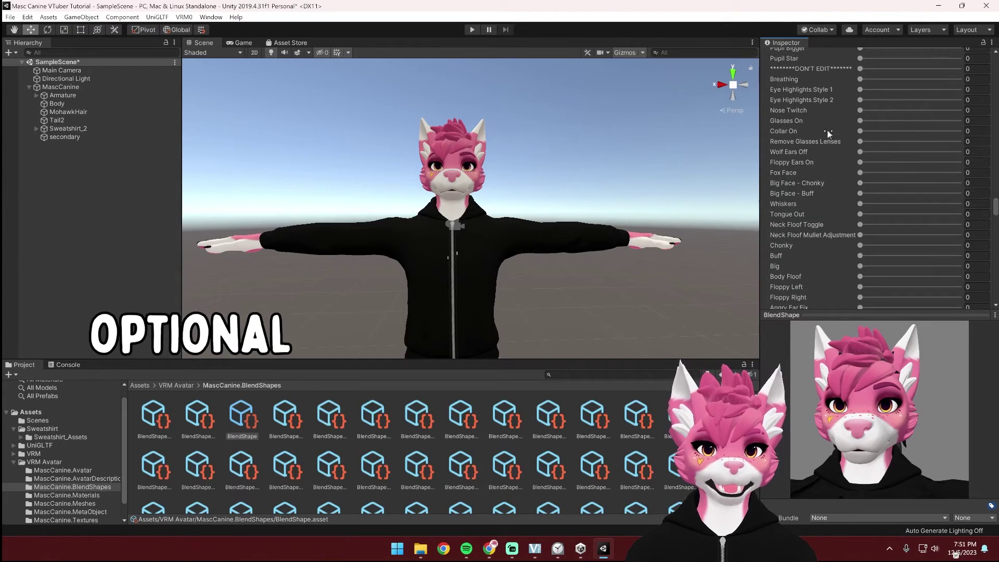
# Step: Set the Body's Brow Scar blend shape to 100 and Shorten Brows to 48
pyautogui.moveTo(996, 210); pyautogui.dragTo(996, 136)
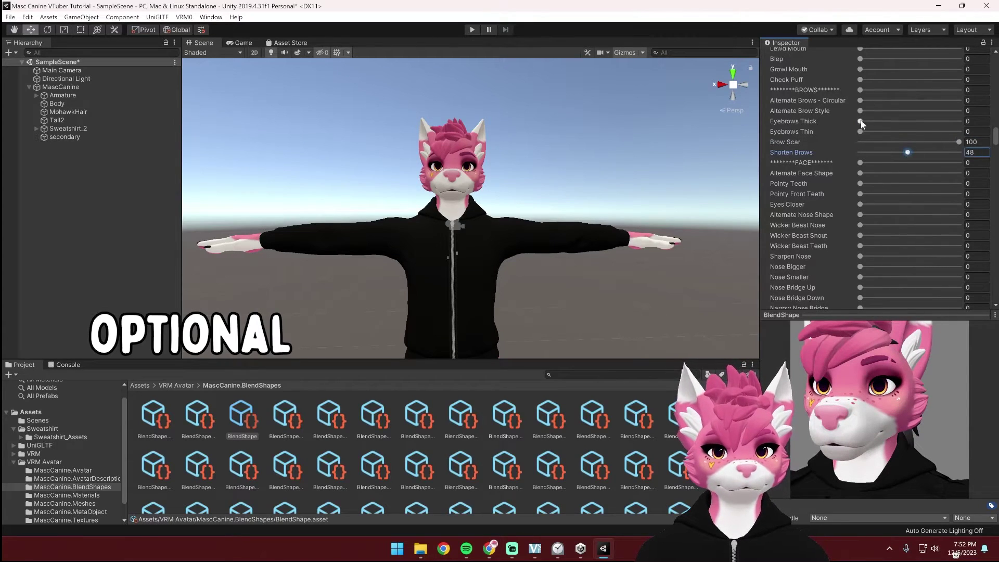
pyautogui.moveTo(860, 173); pyautogui.dragTo(882, 177)
pyautogui.scroll(-5, 921, 198)
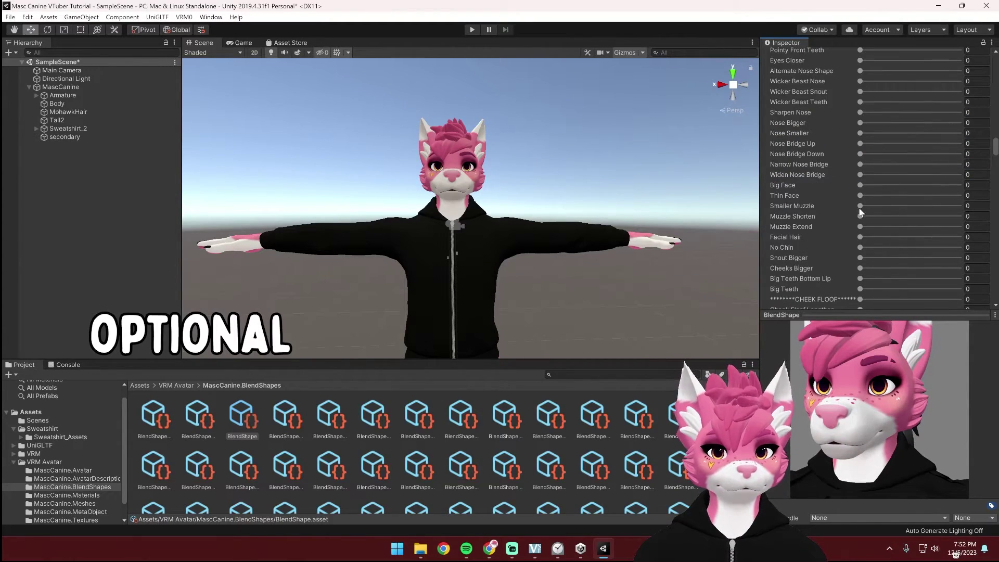
# Step: Set the Body's Alternate Ear Shape blend shape to 21.5 and Ear Tip Fluff to 74.8
pyautogui.scroll(-10, 885, 226)
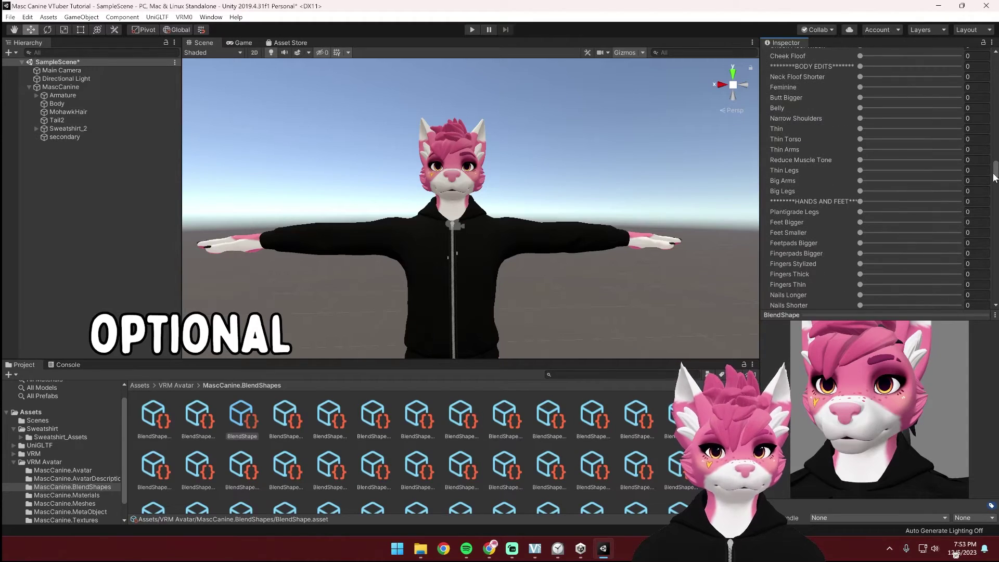
pyautogui.click(937, 118)
pyautogui.scroll(-6, 900, 183)
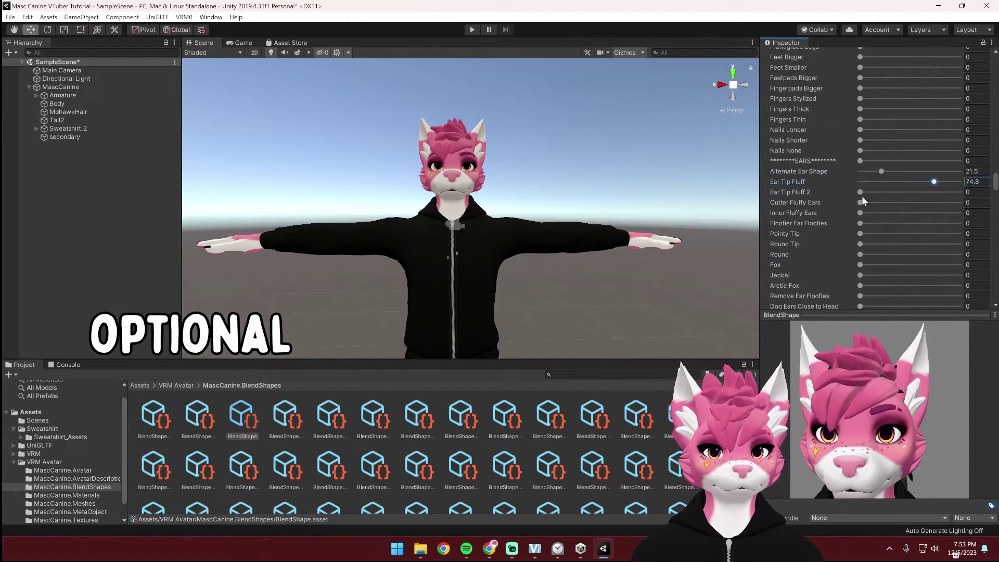
# Step: Thicken the Body's lashes and set Lash Style 1 to 100, Lash Style 2 to 38.3 and Lash Style 3 to 49.9
pyautogui.click(959, 213)
pyautogui.scroll(-3, 888, 218)
pyautogui.click(902, 234)
pyautogui.scroll(-8, 899, 265)
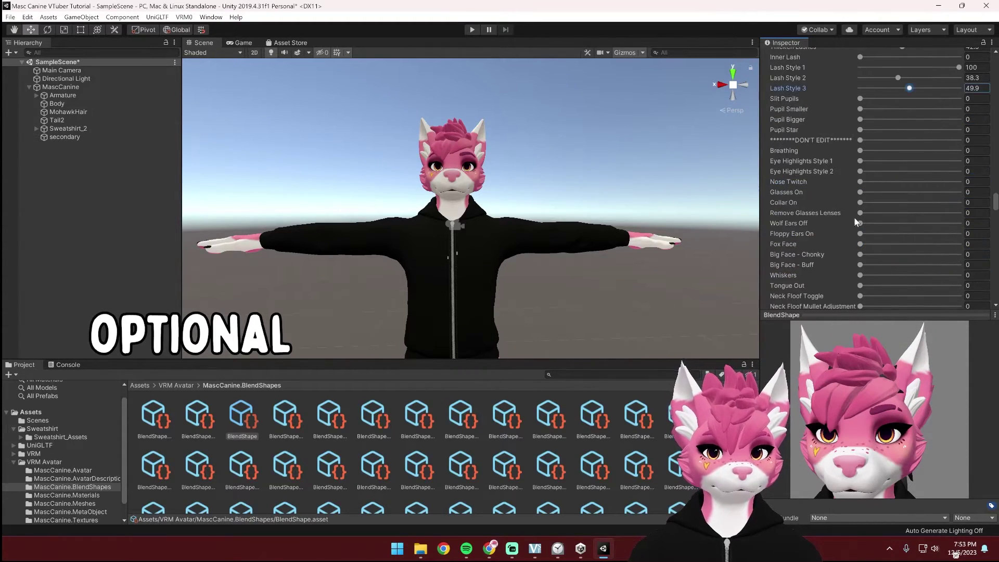
# Step: Set the Feminine blend shape of Sweatshirt_3 in the Neutral clip to 100
pyautogui.scroll(-3, 902, 398)
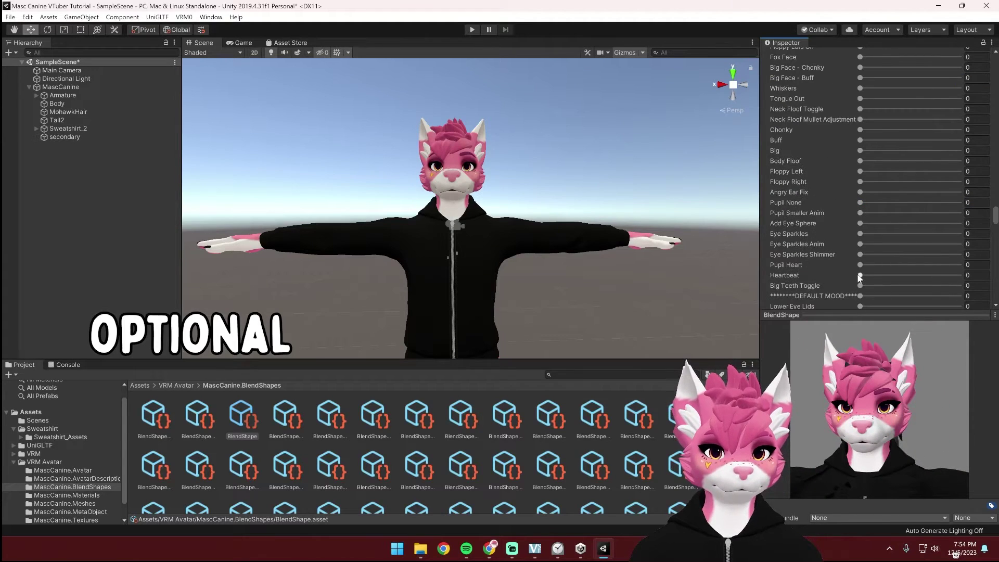
pyautogui.scroll(15, 869, 245)
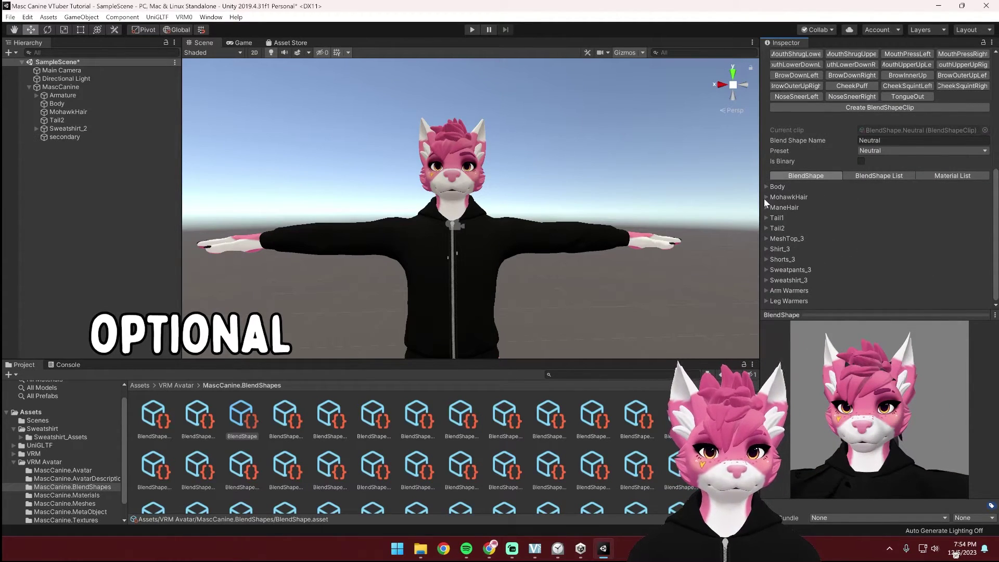
pyautogui.click(768, 188)
pyautogui.click(773, 190)
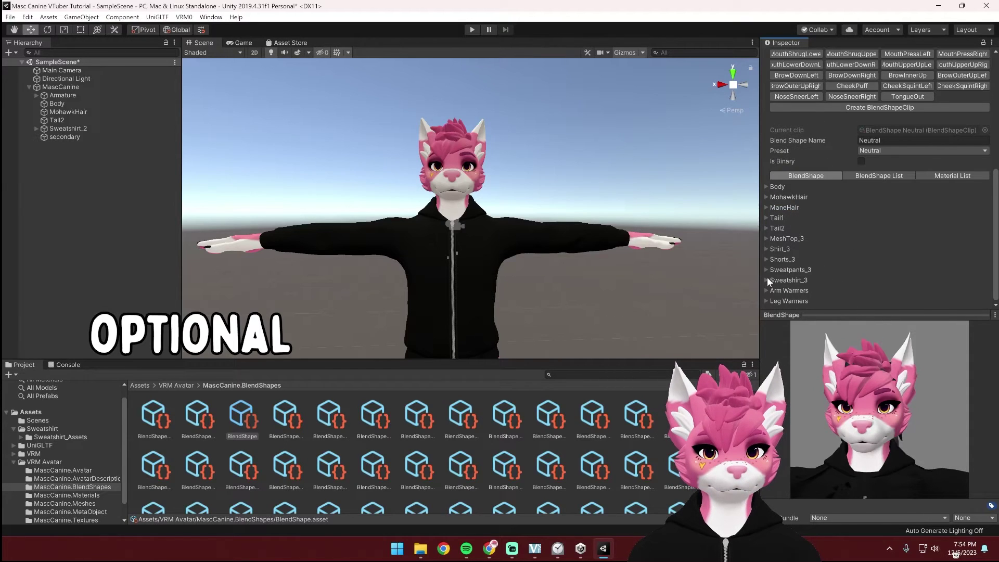
pyautogui.click(768, 279)
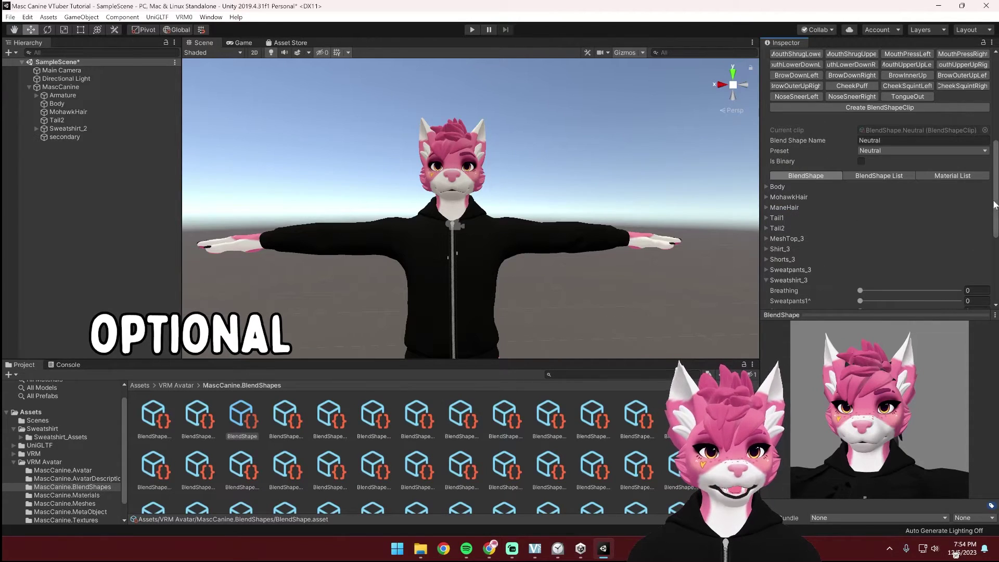
pyautogui.scroll(-5, 874, 206)
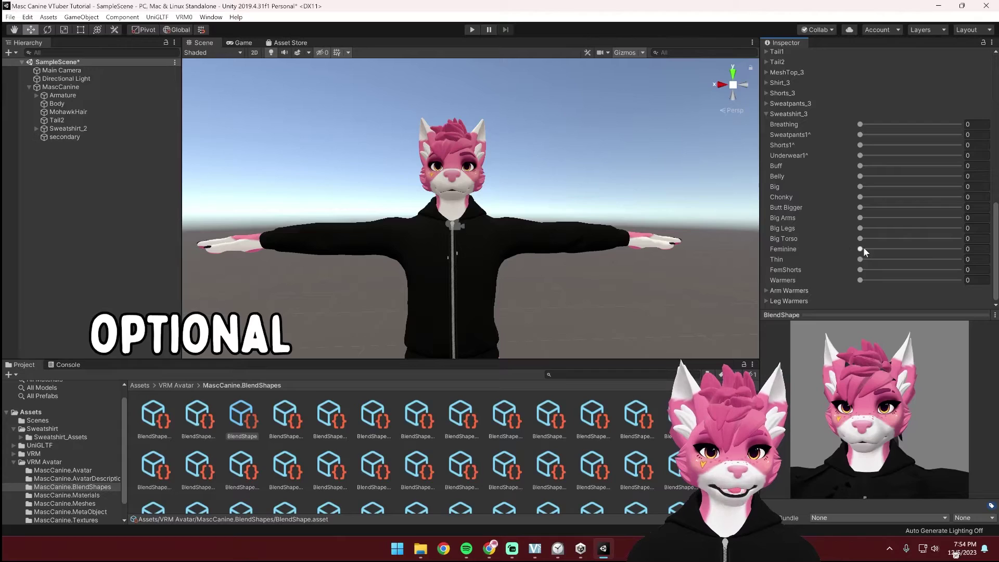
pyautogui.moveTo(862, 249); pyautogui.dragTo(986, 252)
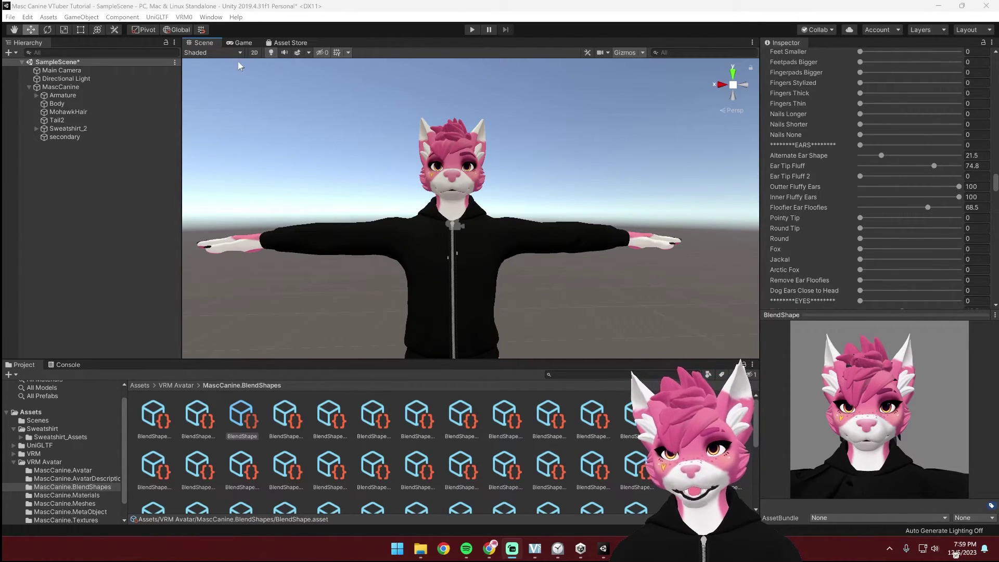
# Step: Start a VRM 0.x export with MascCanine as the export root and reset its VRMFirstPerson renderers
pyautogui.click(185, 17)
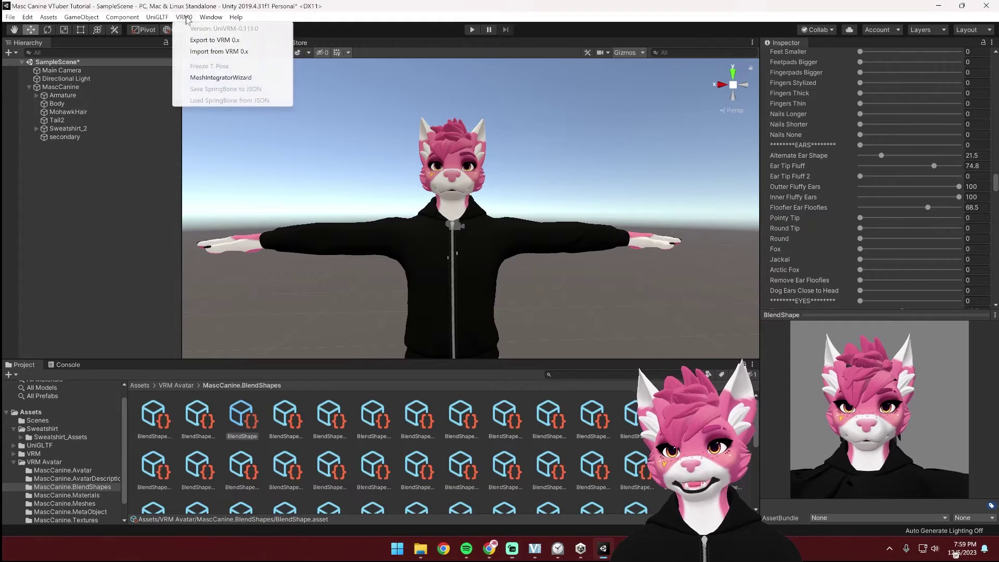
pyautogui.click(214, 40)
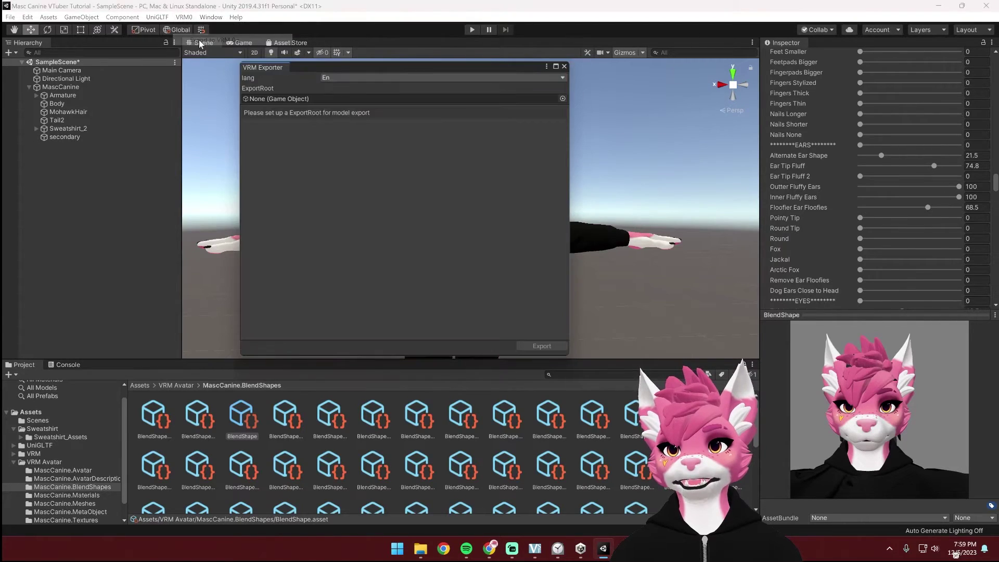
pyautogui.moveTo(54, 91); pyautogui.dragTo(268, 99)
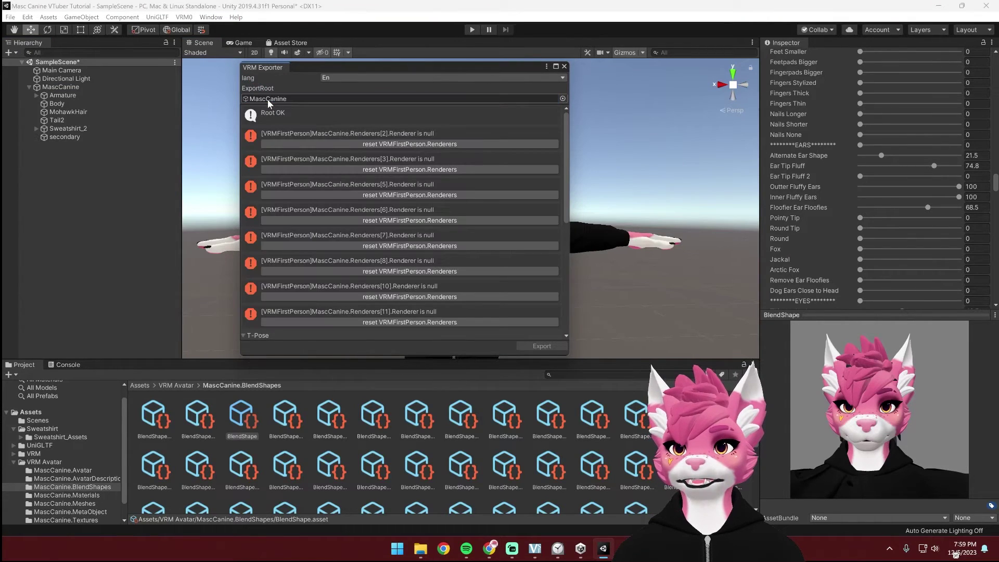
pyautogui.click(403, 144)
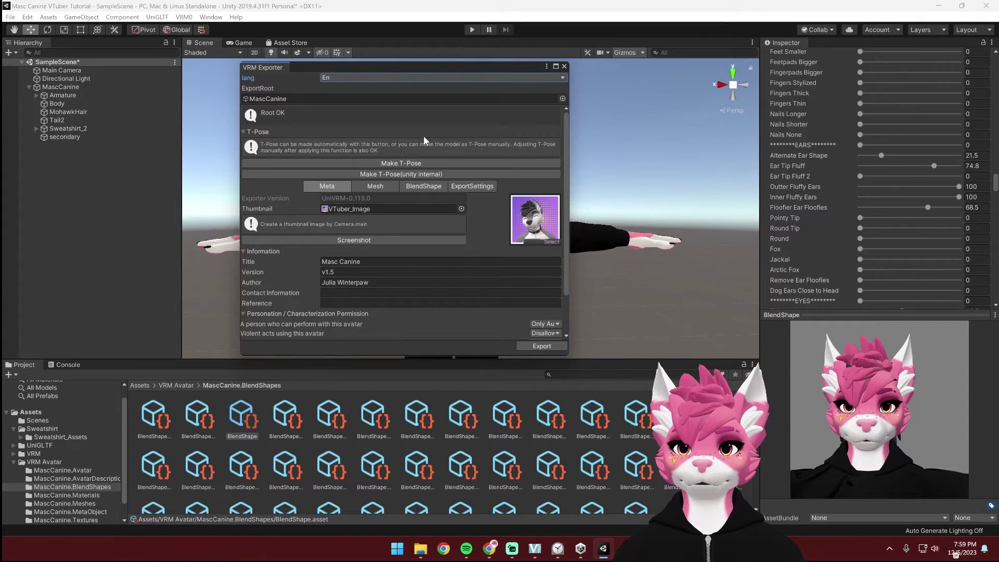
# Step: Apply the BlendShape.Neutral clip to MascCanine in the VRM exporter and close the exporter
pyautogui.click(422, 187)
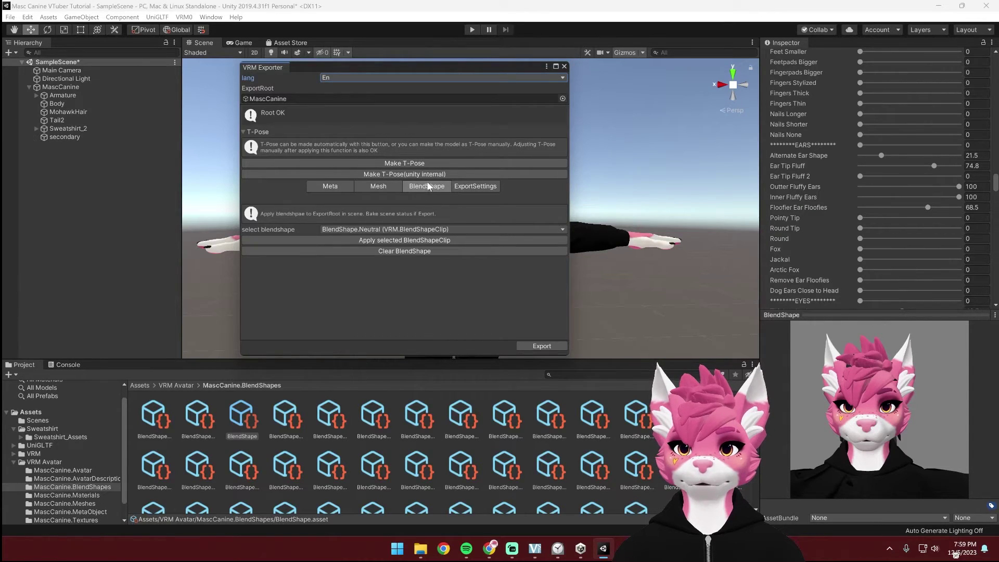
pyautogui.click(386, 239)
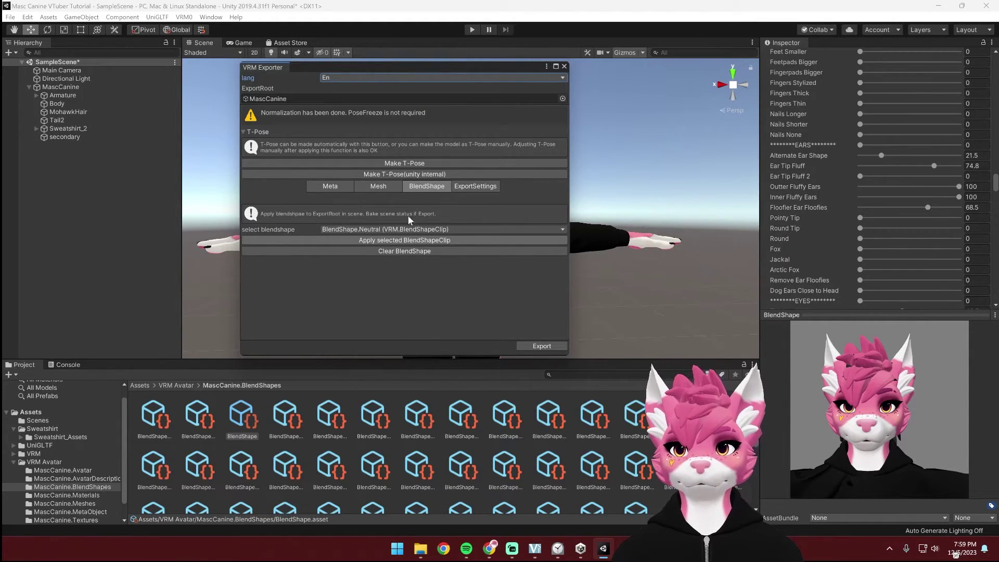
pyautogui.click(564, 65)
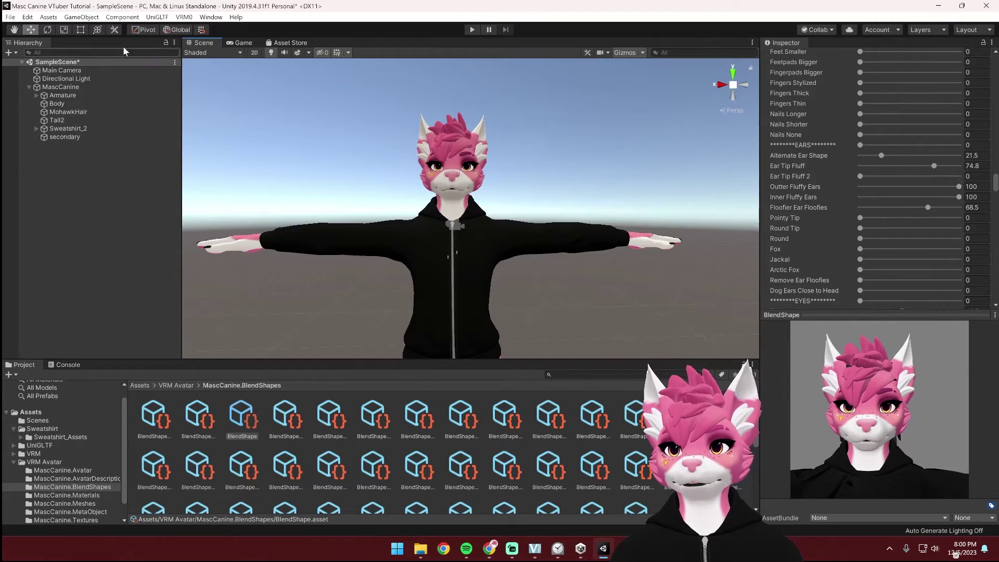
# Step: Reset the Body object's adjusted blend shapes to 0, including Eyebrows Thick, Brow Scar, Shorten Brows, Alternate Ear Shape and Ear Tip Fluff
pyautogui.click(58, 104)
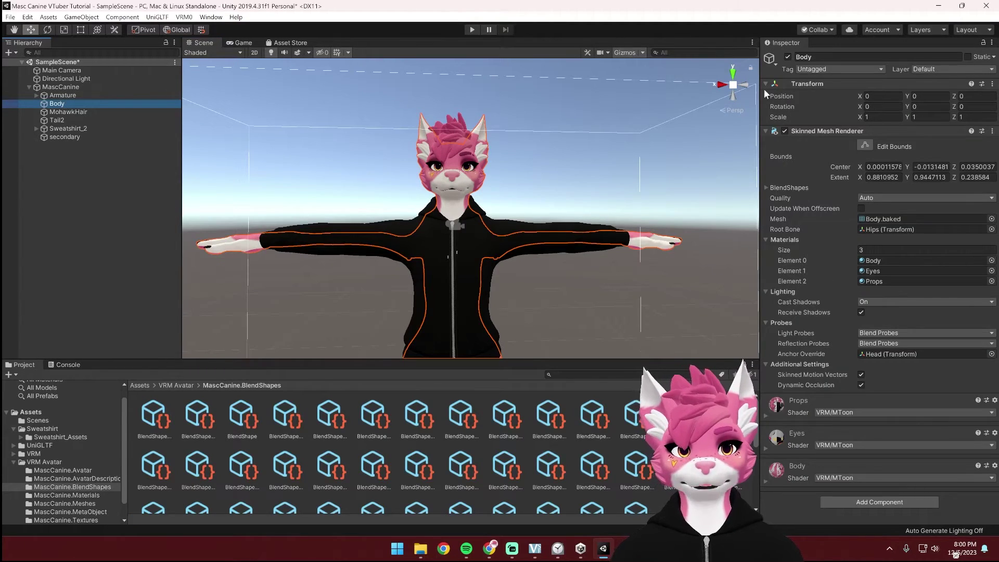
pyautogui.click(766, 188)
pyautogui.scroll(-10, 864, 234)
pyautogui.scroll(-9, 866, 271)
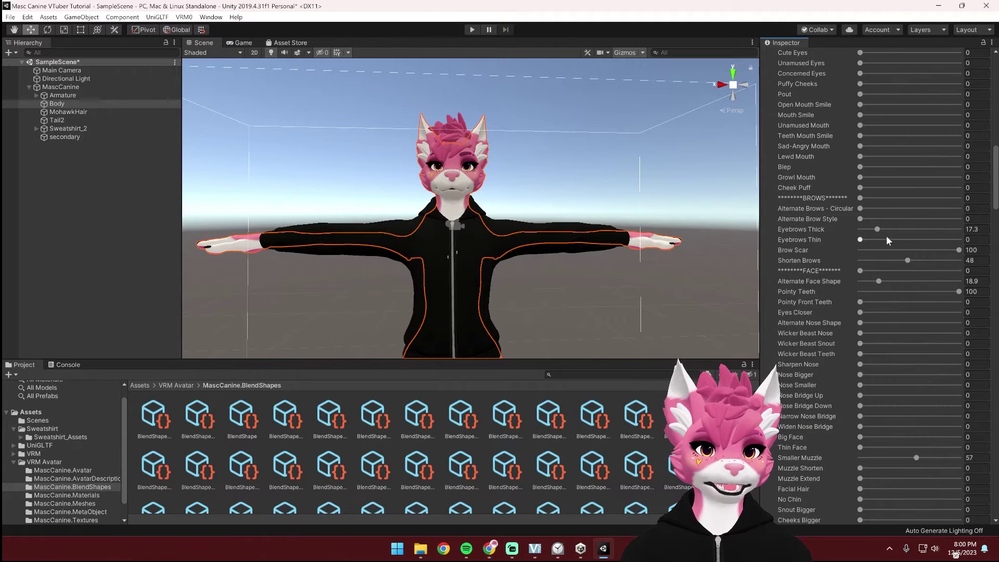
pyautogui.moveTo(885, 231); pyautogui.dragTo(853, 234)
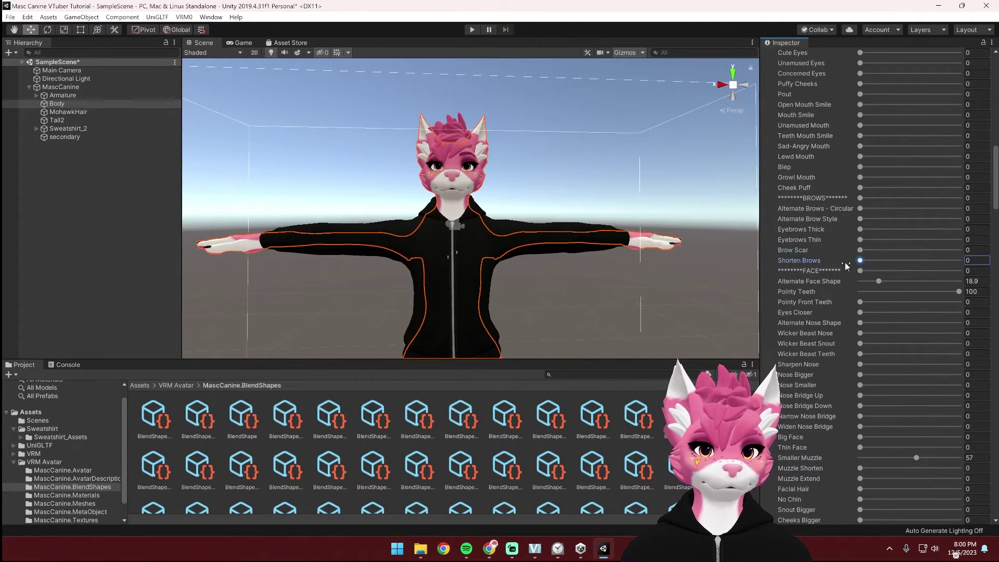
pyautogui.scroll(-15, 892, 291)
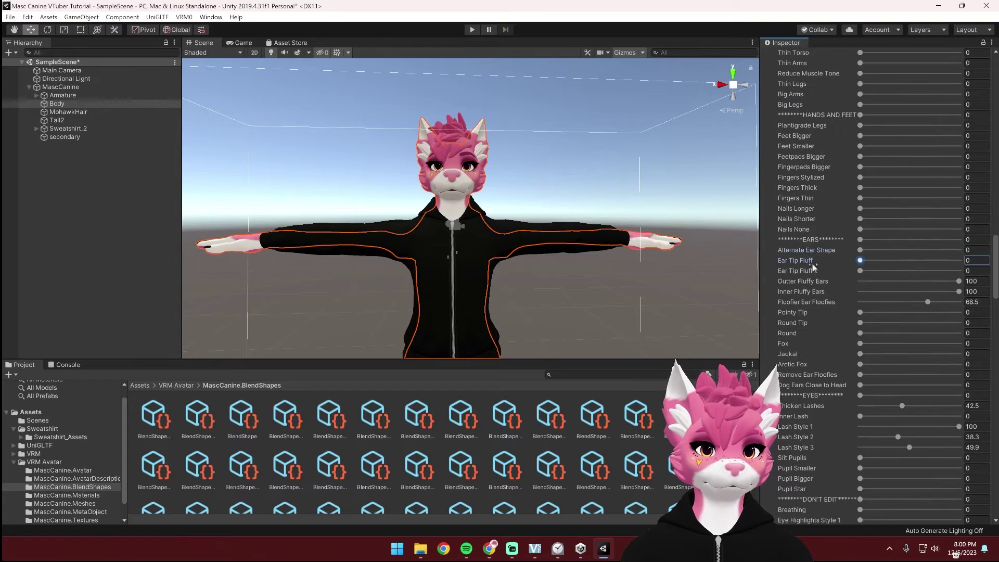
pyautogui.scroll(-15, 895, 292)
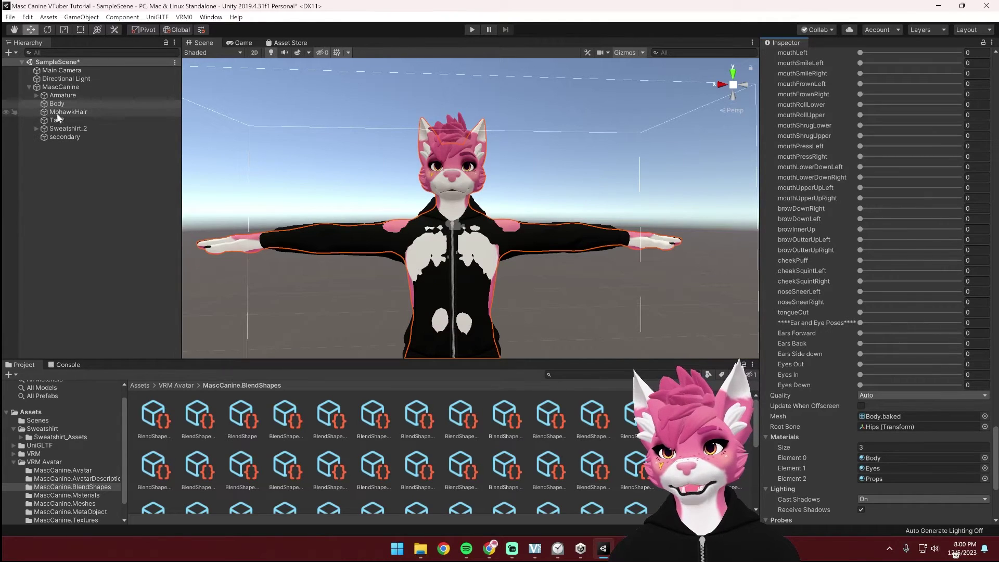
# Step: Reset the Feminine blend shape of Sweatshirt_3 and the LongHair blend shape of MohawkHair to 0
pyautogui.click(65, 130)
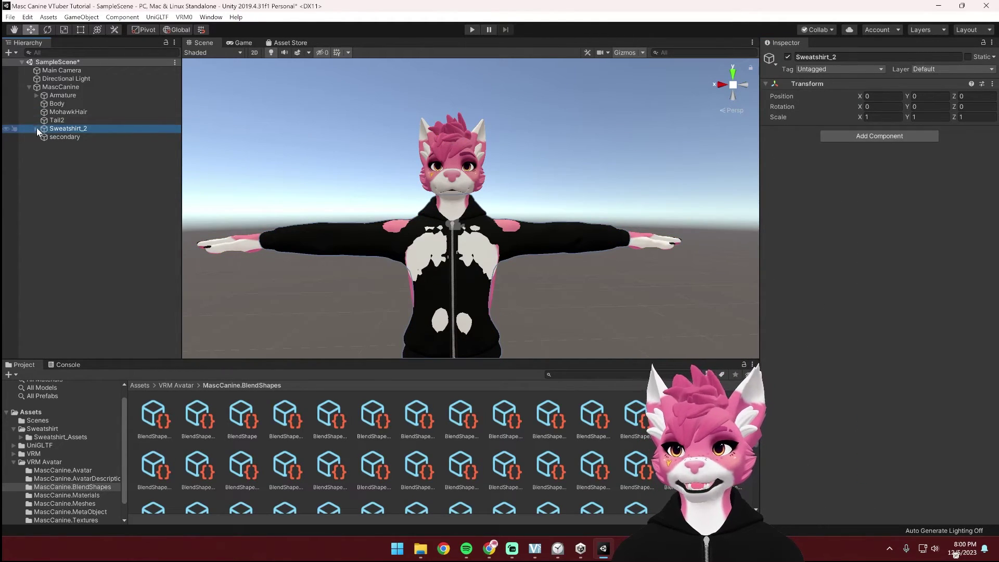
pyautogui.click(35, 129)
pyautogui.click(83, 137)
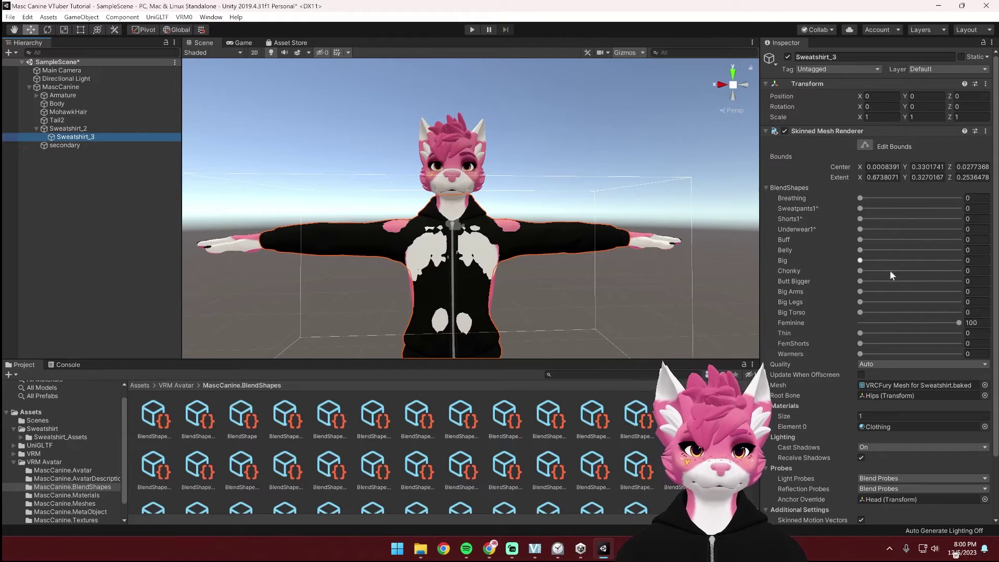
pyautogui.moveTo(920, 323); pyautogui.dragTo(820, 315)
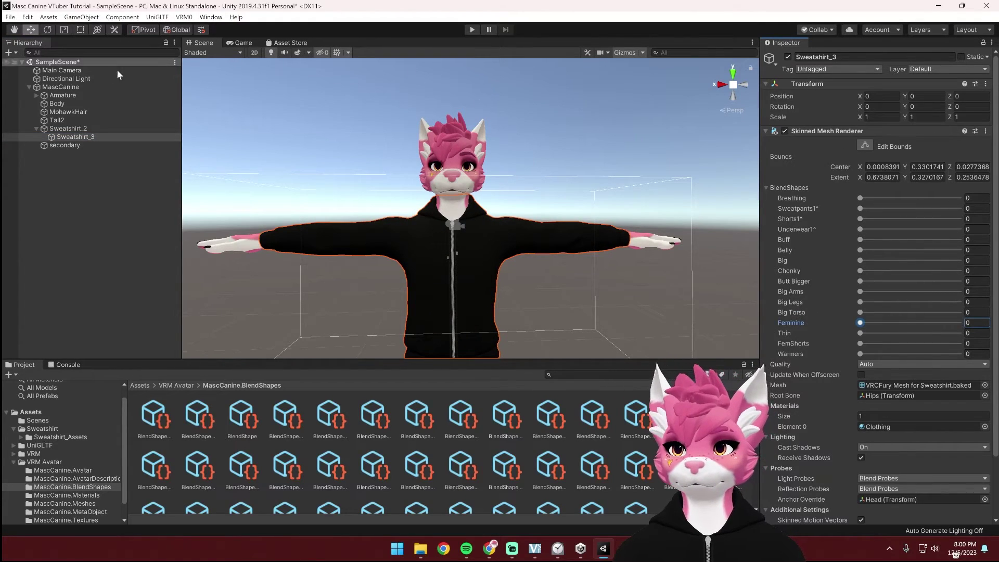
pyautogui.click(68, 112)
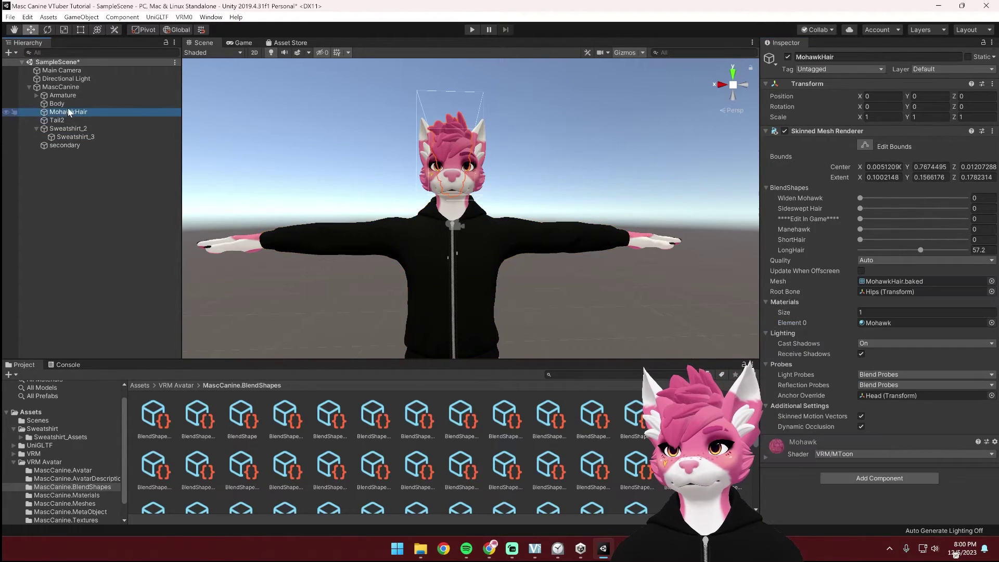
pyautogui.moveTo(919, 251); pyautogui.dragTo(846, 251)
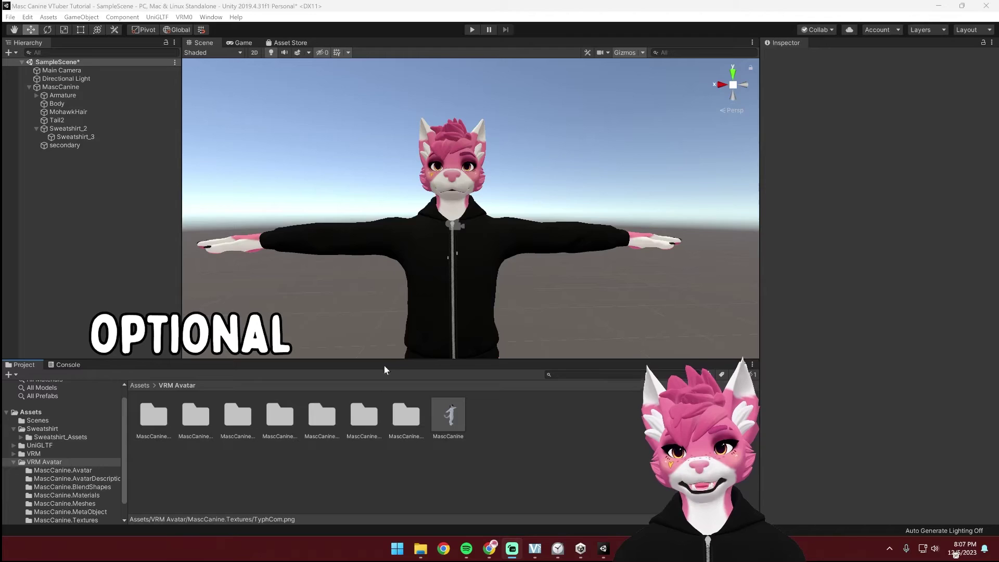
# Step: Import the image 002.png into the MascCanine.Textures folder for use as the avatar thumbnail
pyautogui.doubleClick(406, 416)
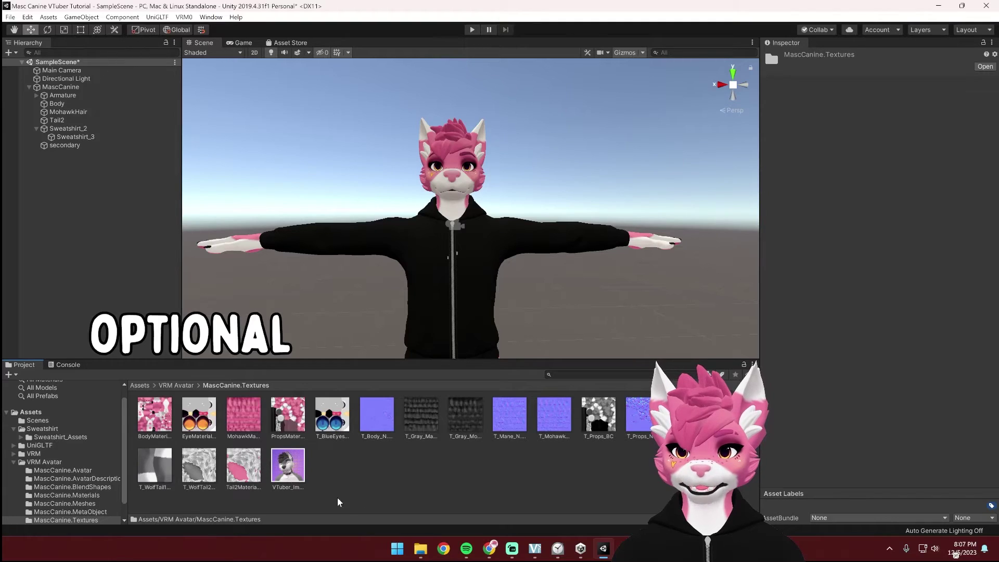
pyautogui.moveTo(421, 549)
pyautogui.click(280, 458)
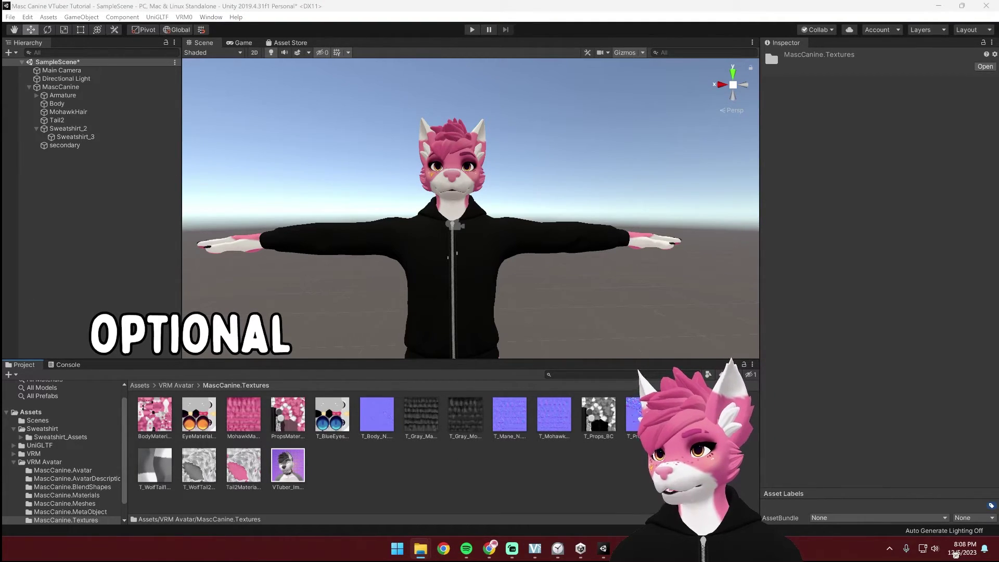
pyautogui.moveTo(350, 482); pyautogui.dragTo(347, 485)
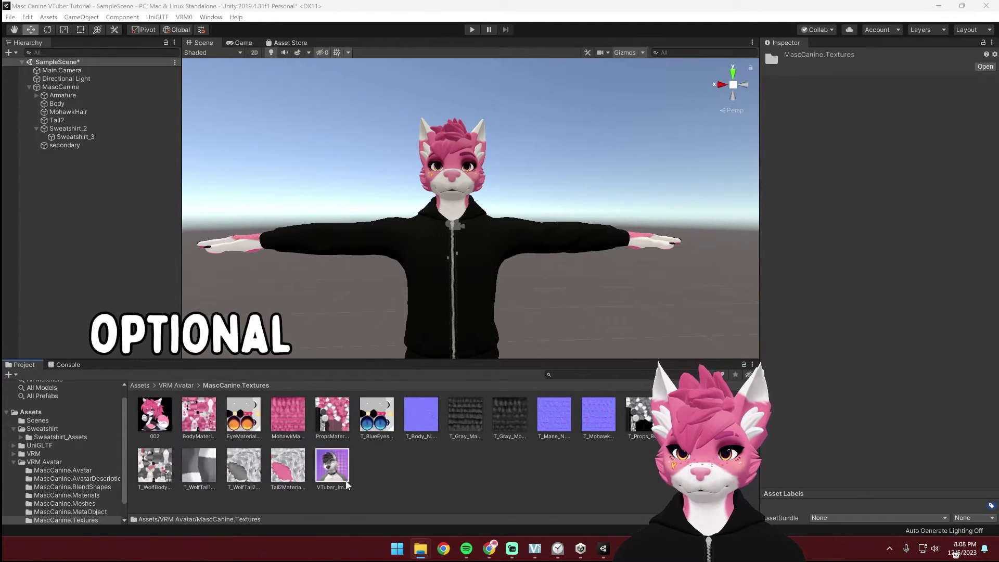
# Step: Set the 002 texture's max size to 1024 and its compression to None, and apply the import settings
pyautogui.click(154, 420)
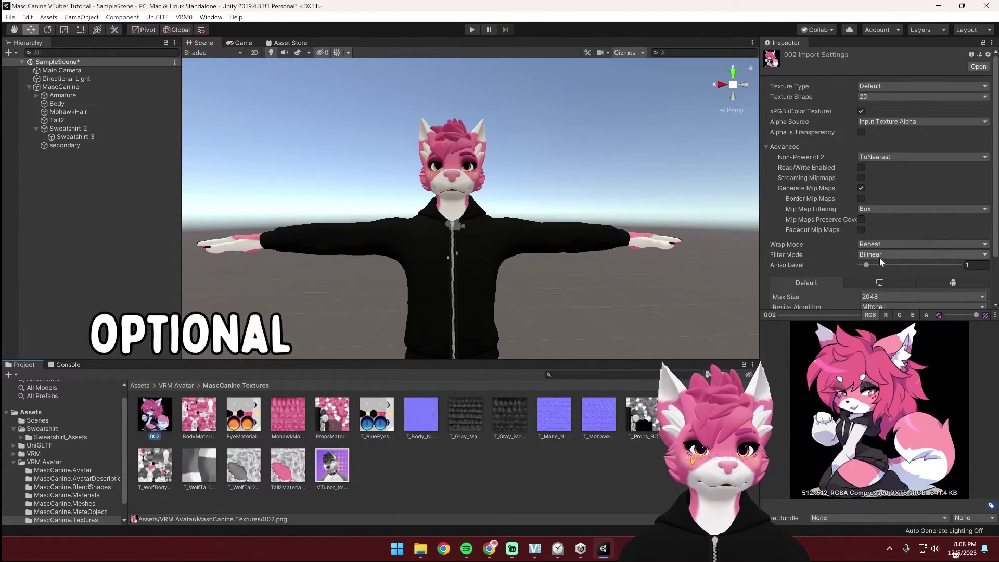
pyautogui.click(880, 297)
pyautogui.click(880, 364)
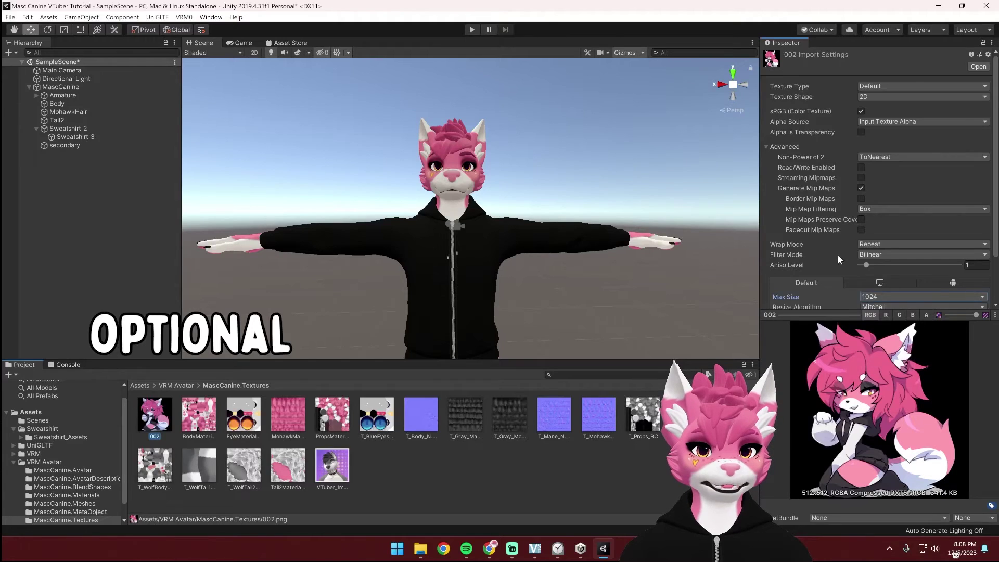
pyautogui.scroll(-2, 873, 273)
pyautogui.click(873, 273)
pyautogui.click(884, 283)
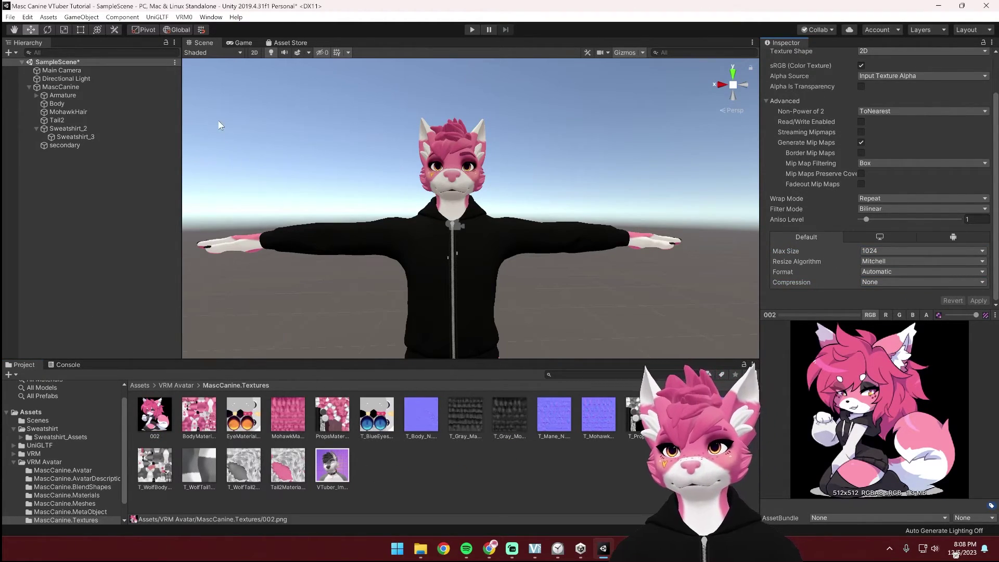
# Step: Start a VRM 0.x export with MascCanine as the export root and En as the exporter language
pyautogui.click(184, 18)
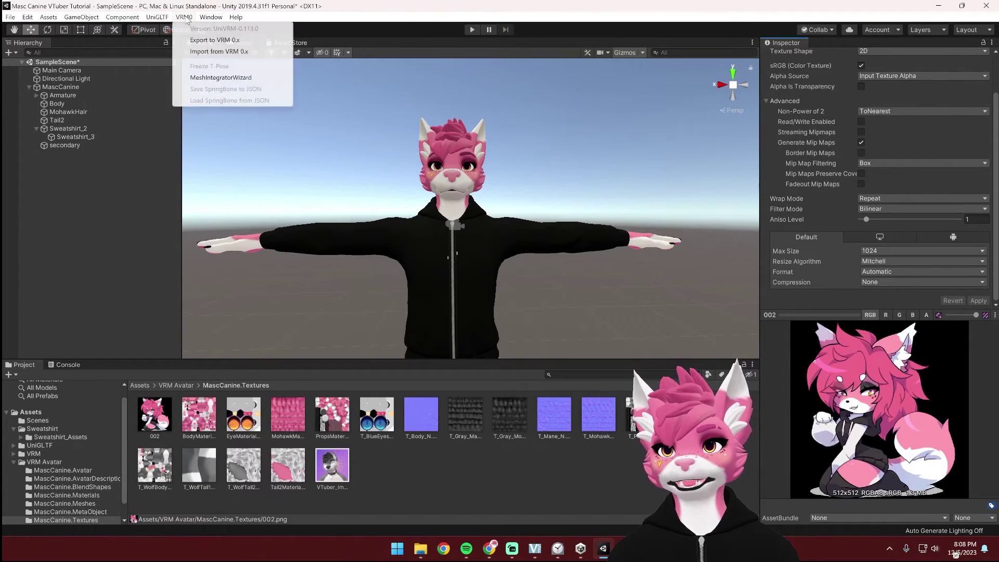
pyautogui.click(199, 40)
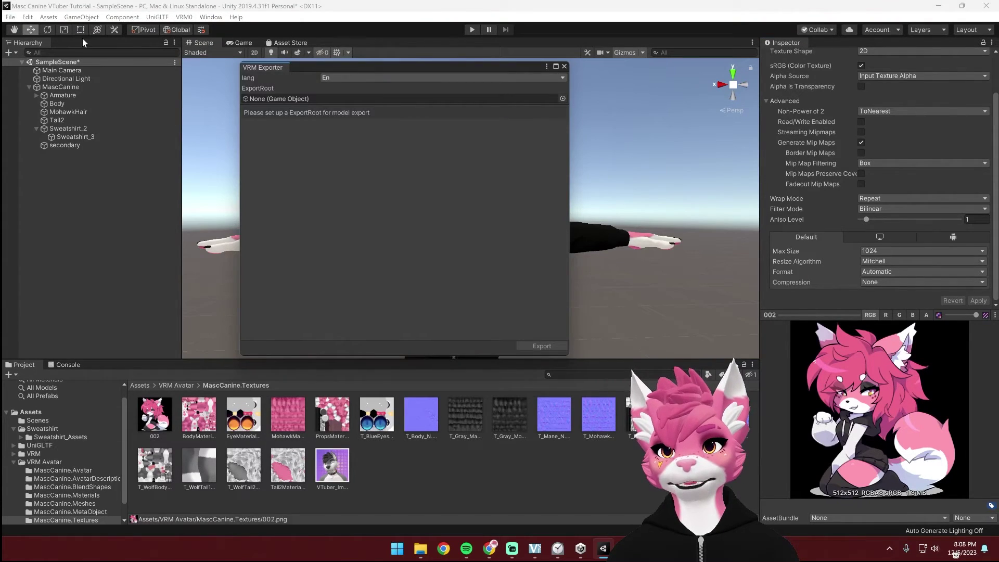
pyautogui.moveTo(50, 91); pyautogui.dragTo(291, 102)
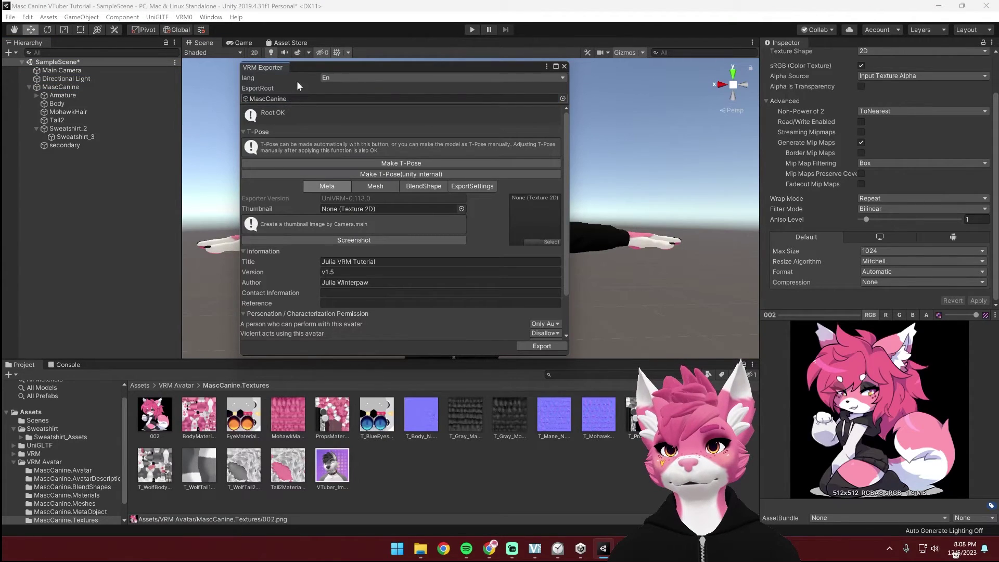
pyautogui.click(325, 78)
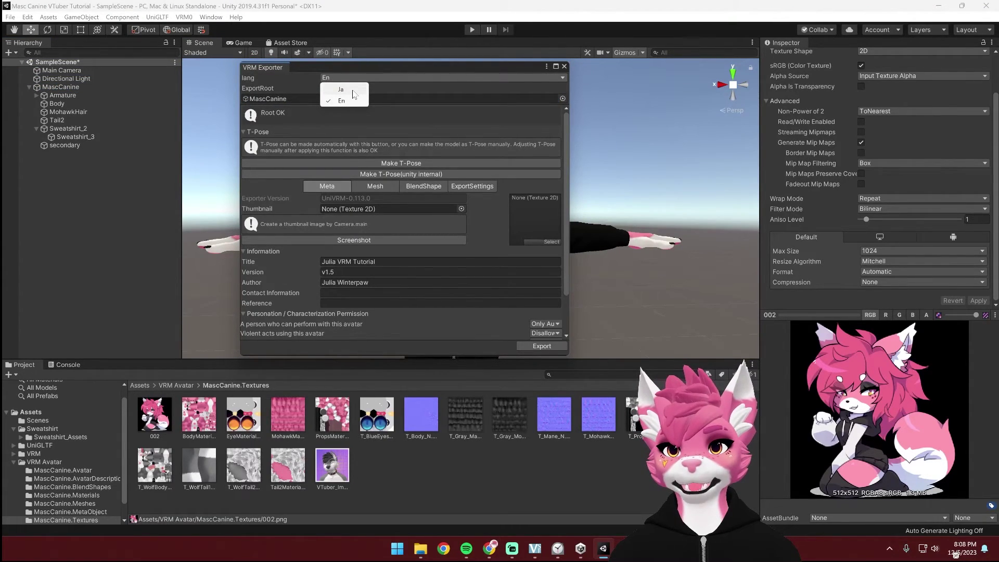
pyautogui.click(341, 101)
pyautogui.click(335, 77)
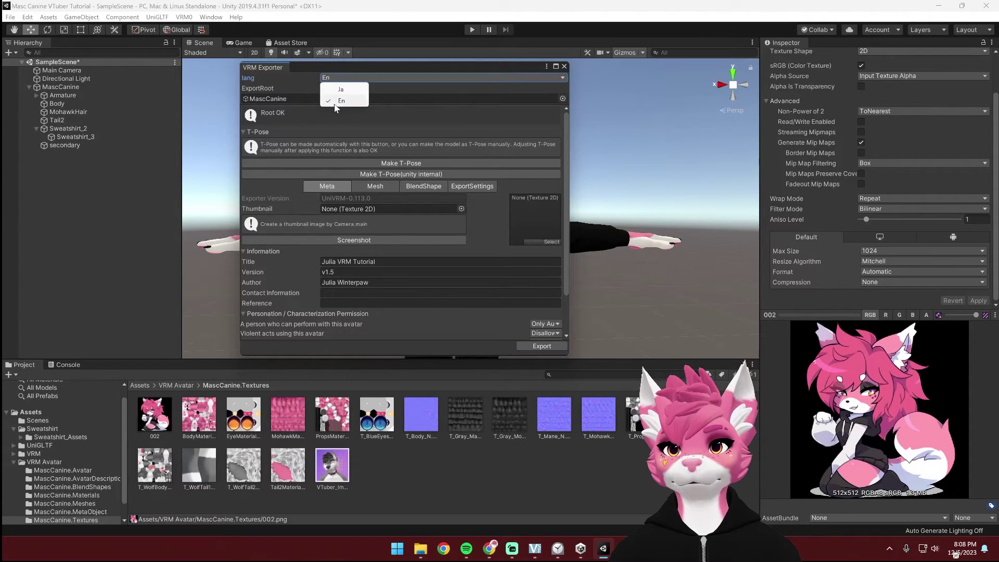
pyautogui.click(293, 83)
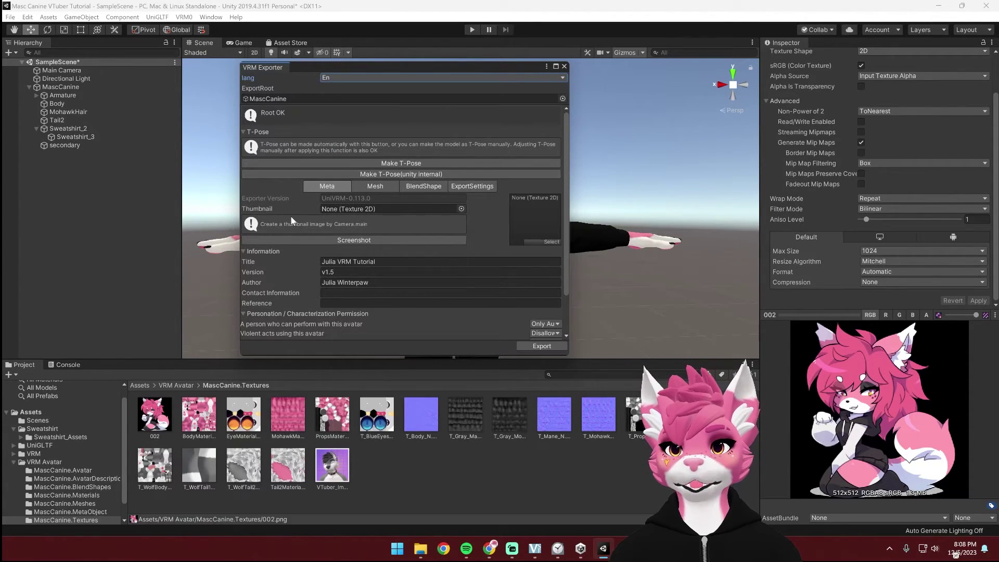
# Step: Export the avatar from the VRM exporter to the Yellow (F:) drive as a vrm file named Julia VRM
pyautogui.click(365, 263)
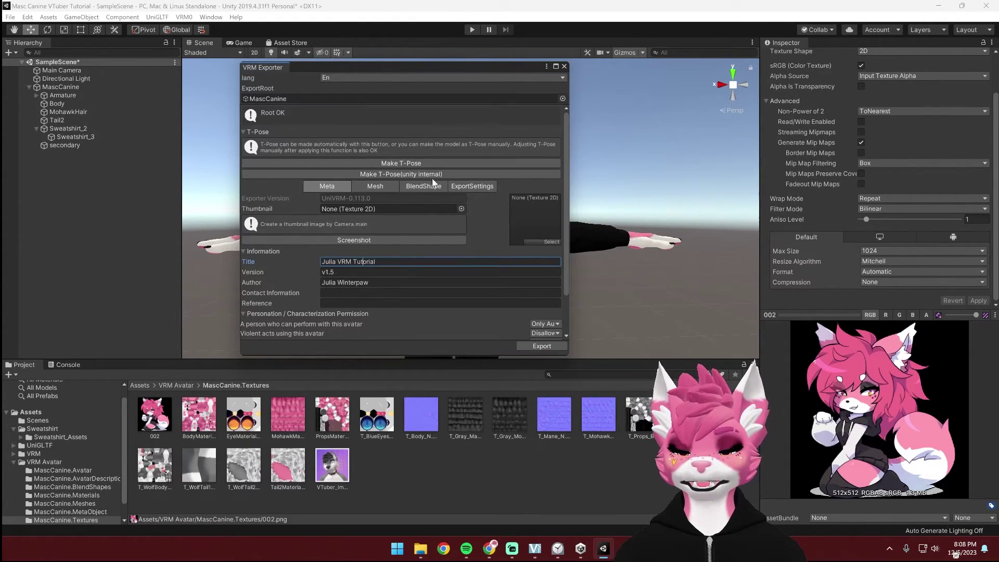
pyautogui.scroll(-3, 366, 136)
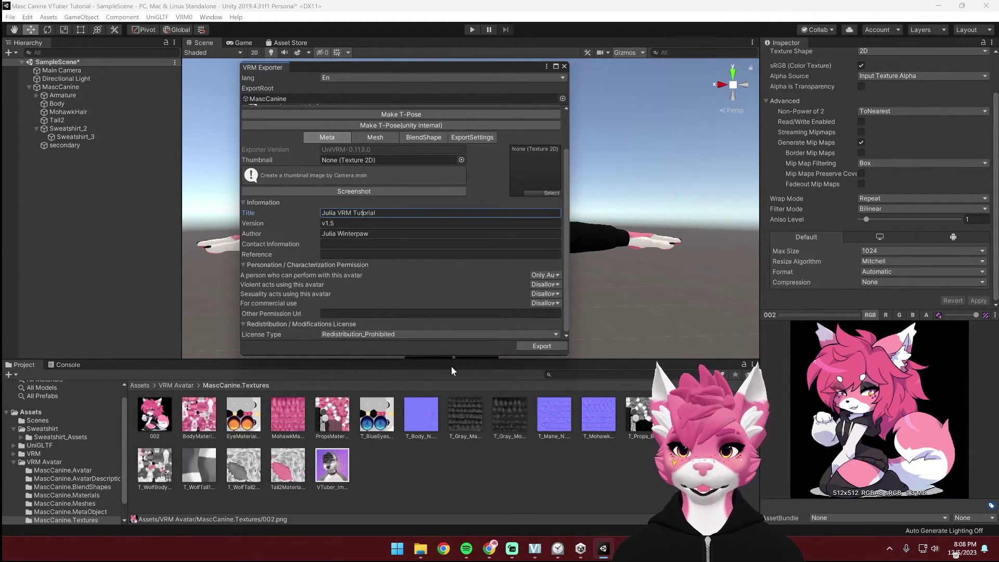
pyautogui.click(522, 344)
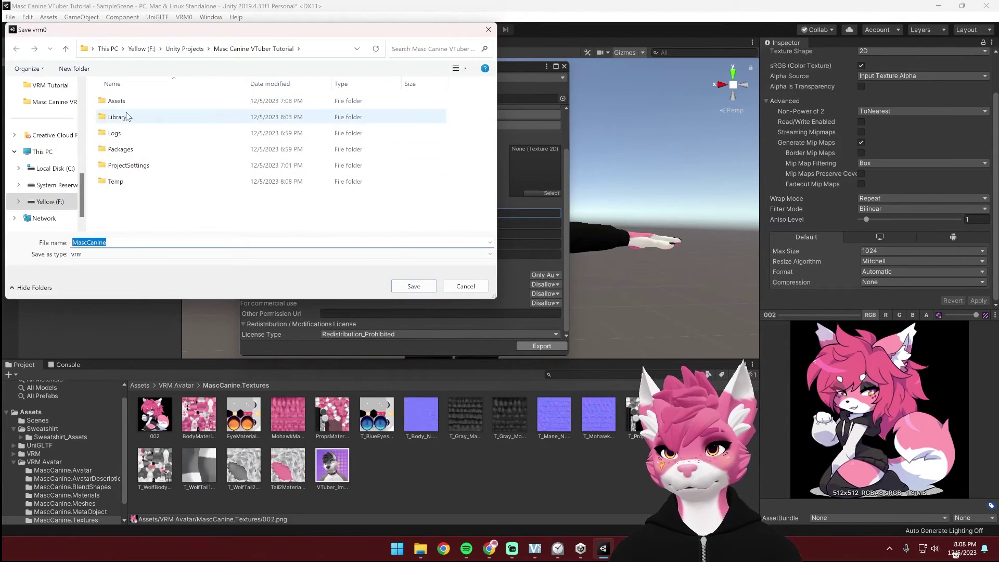
pyautogui.click(137, 48)
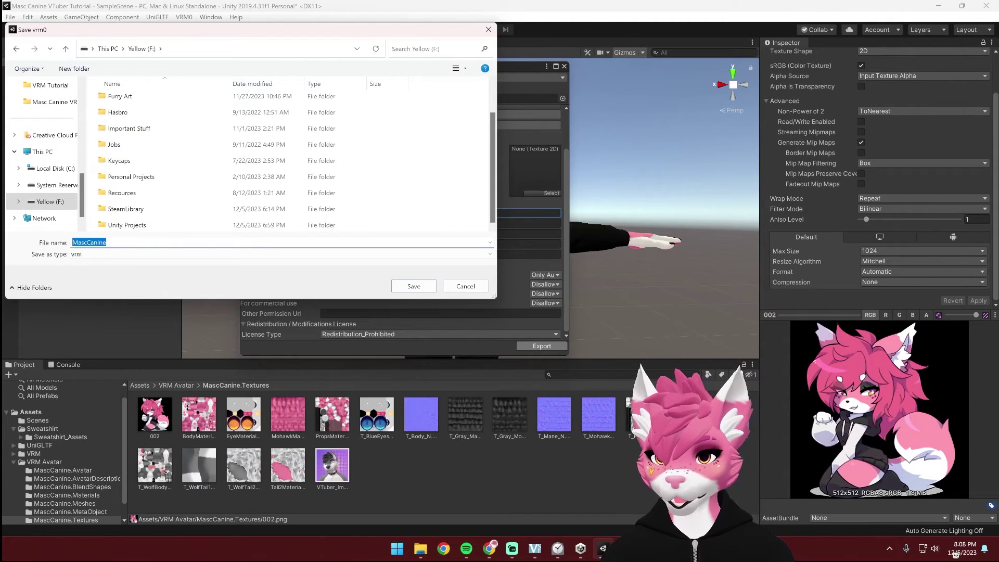
pyautogui.write('Julia ')
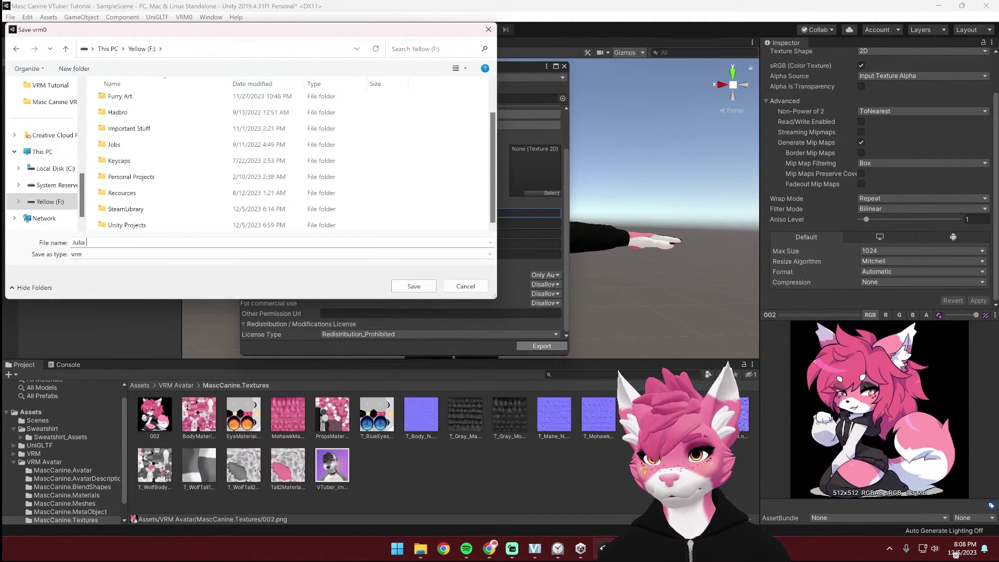
pyautogui.write('VRM')
pyautogui.click(421, 286)
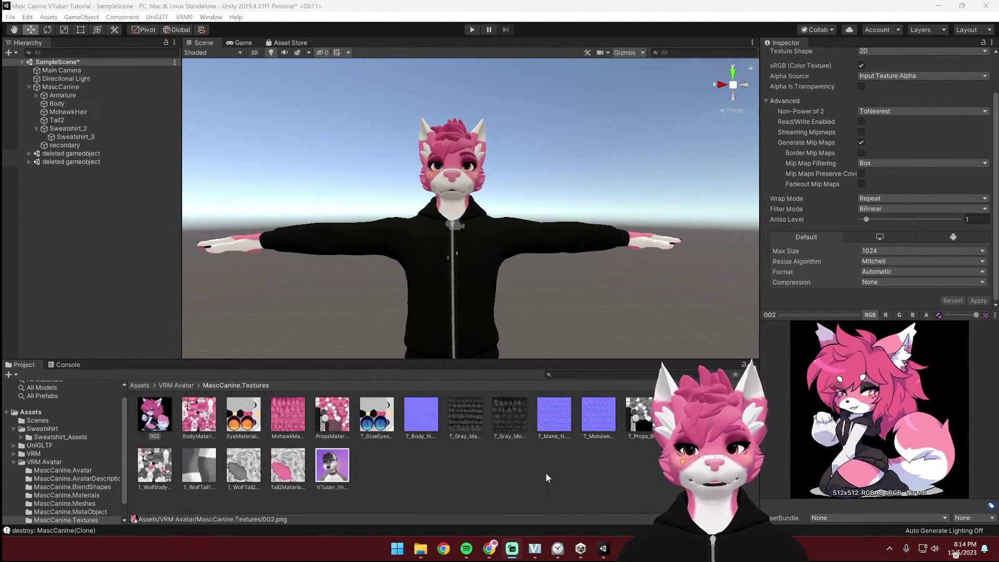
# Step: Switch to VSeeFace and review the local avatars and their details in the avatar selection, leaving without choosing one
pyautogui.click(536, 549)
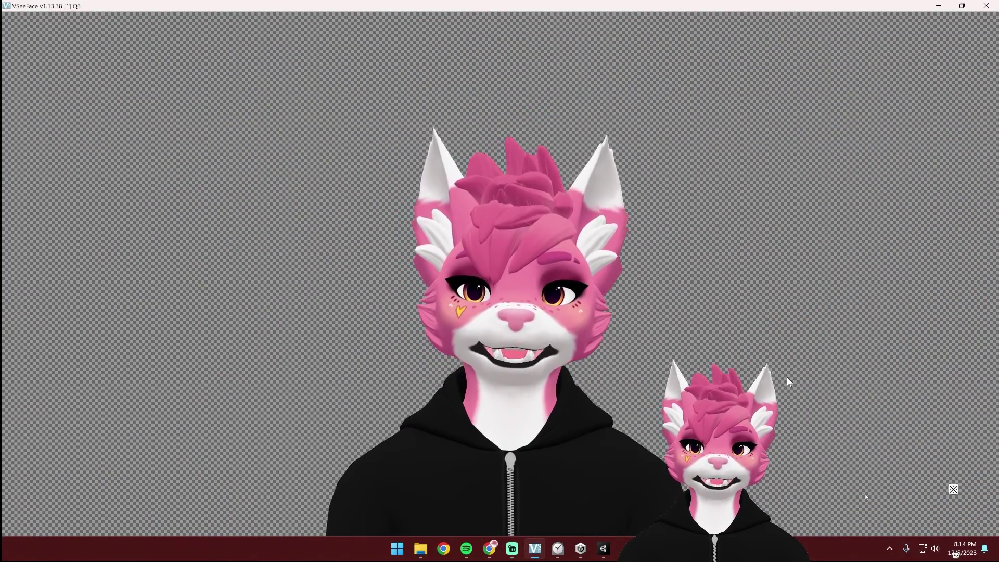
pyautogui.click(955, 490)
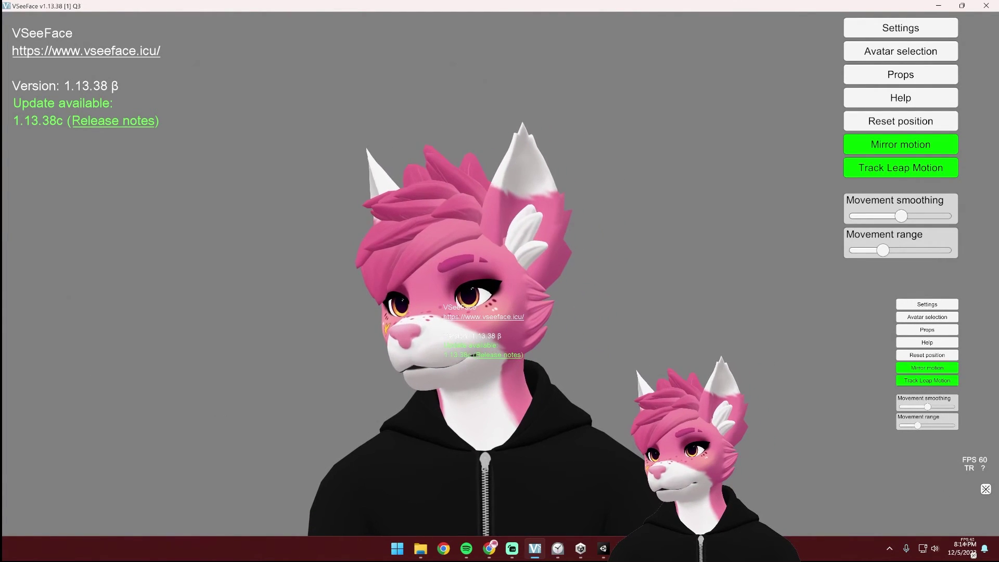
pyautogui.click(937, 46)
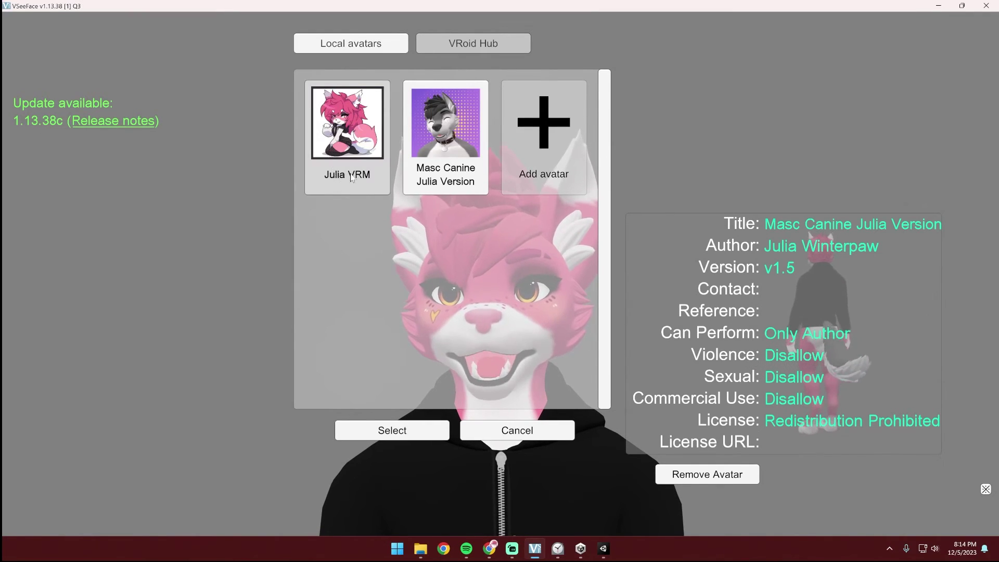
pyautogui.click(528, 430)
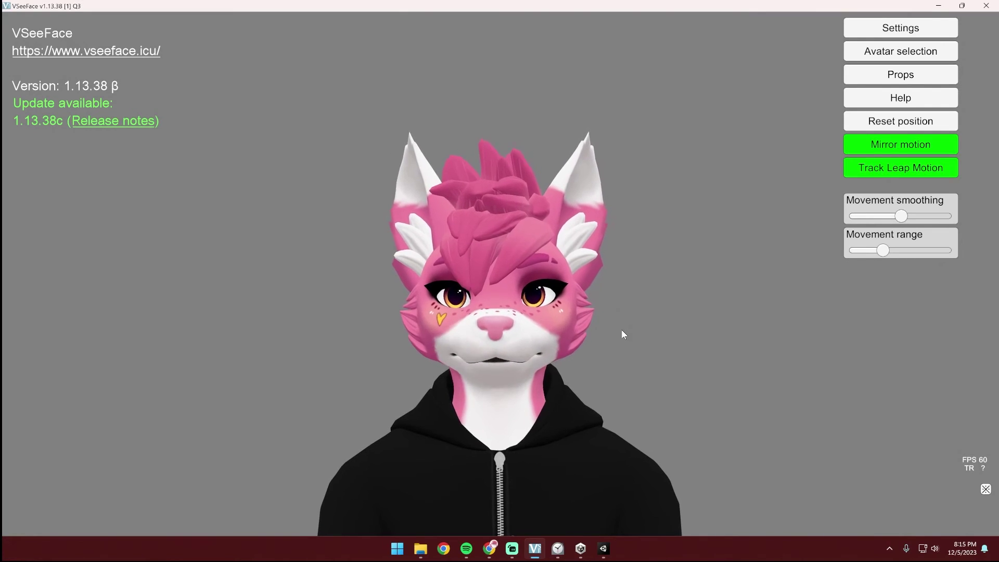
# Step: Review VSeeFace's general settings, including the iPhone/ARKit tracking receiver options for iFacialMocap, and close them
pyautogui.click(877, 30)
pyautogui.click(765, 31)
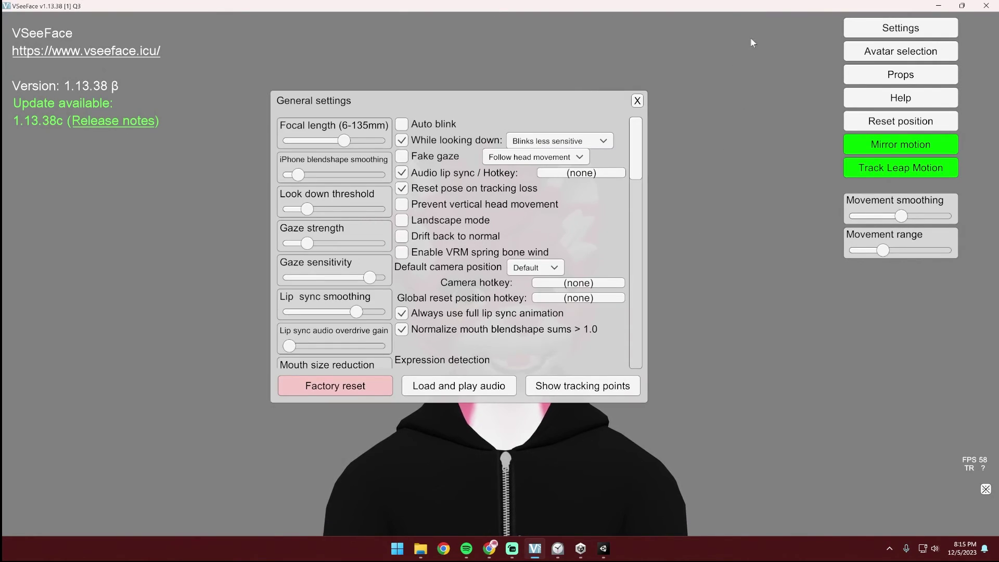
pyautogui.moveTo(545, 98); pyautogui.dragTo(601, 87)
pyautogui.moveTo(695, 117); pyautogui.dragTo(685, 236)
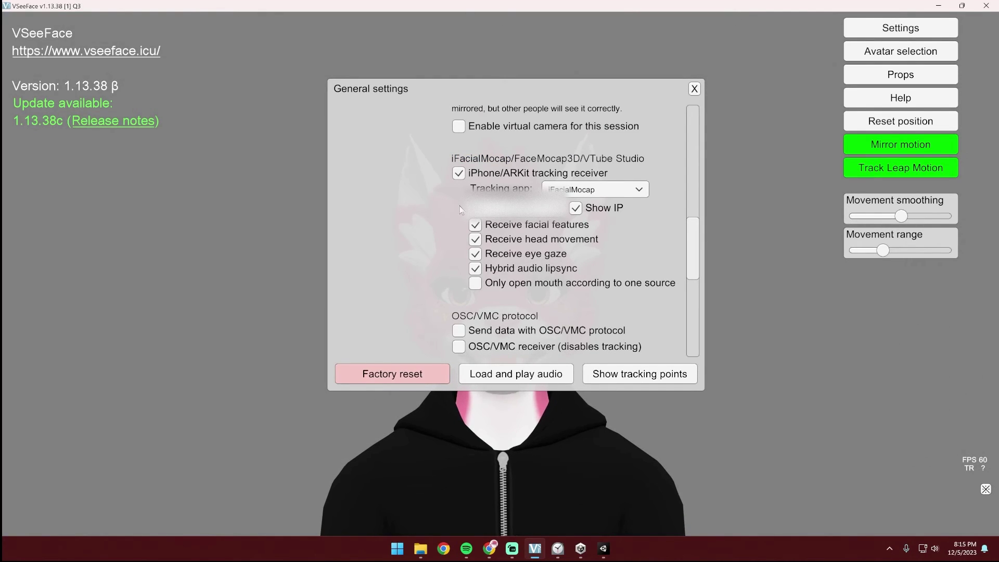
pyautogui.moveTo(580, 89); pyautogui.dragTo(578, 86)
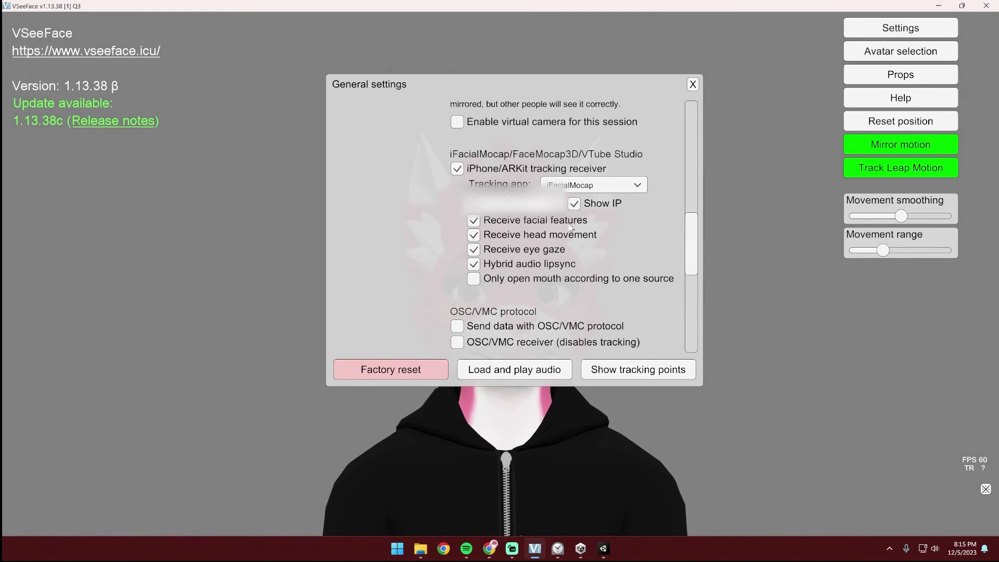
pyautogui.moveTo(691, 239); pyautogui.dragTo(656, 137)
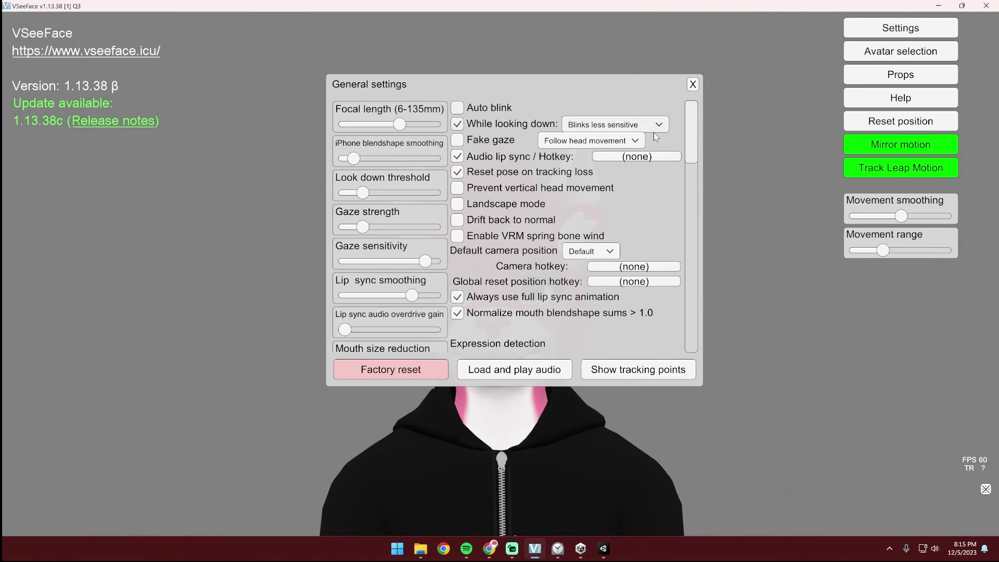
pyautogui.click(693, 84)
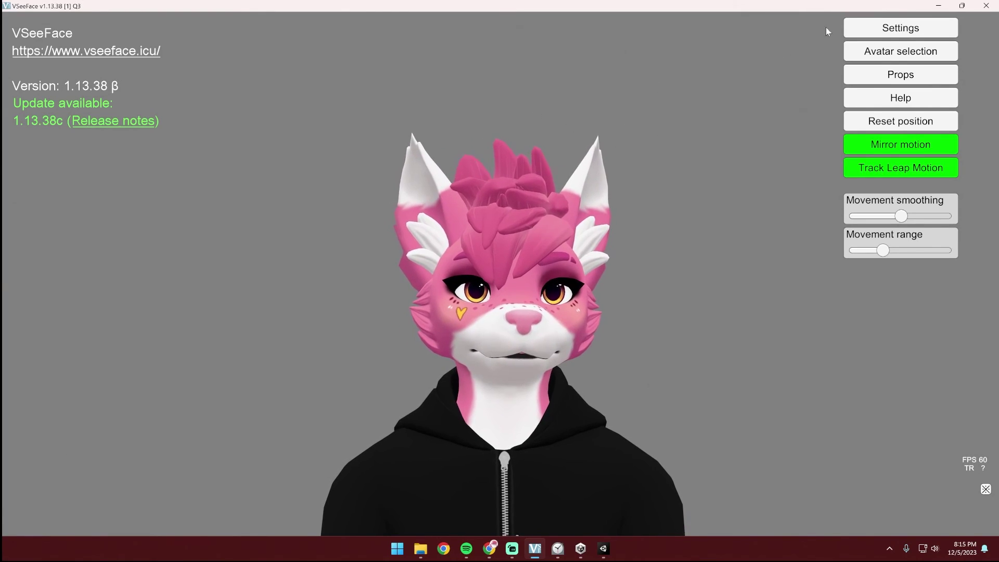
# Step: Set the Fun expression to Additive in the expression settings and close them
pyautogui.click(868, 27)
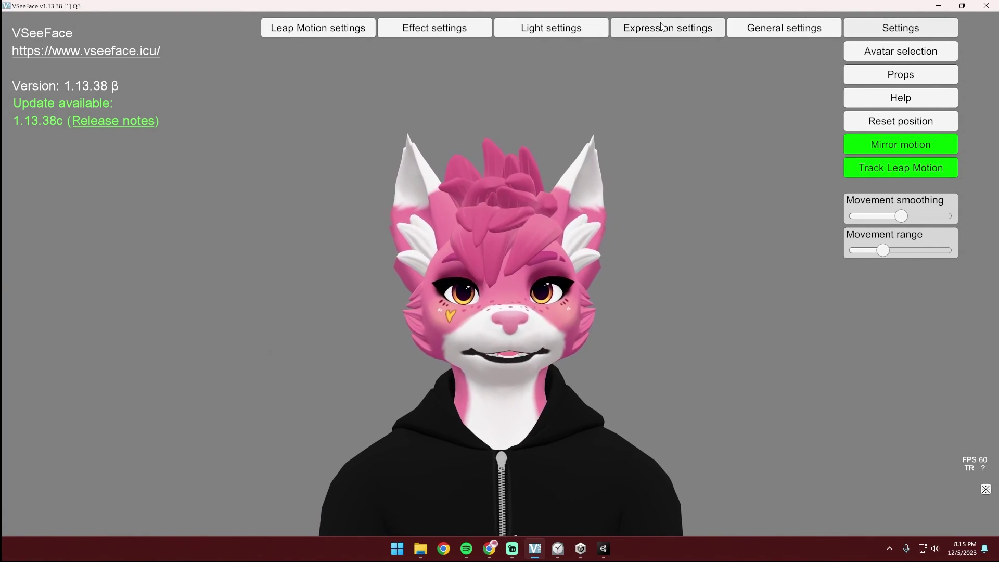
pyautogui.click(714, 27)
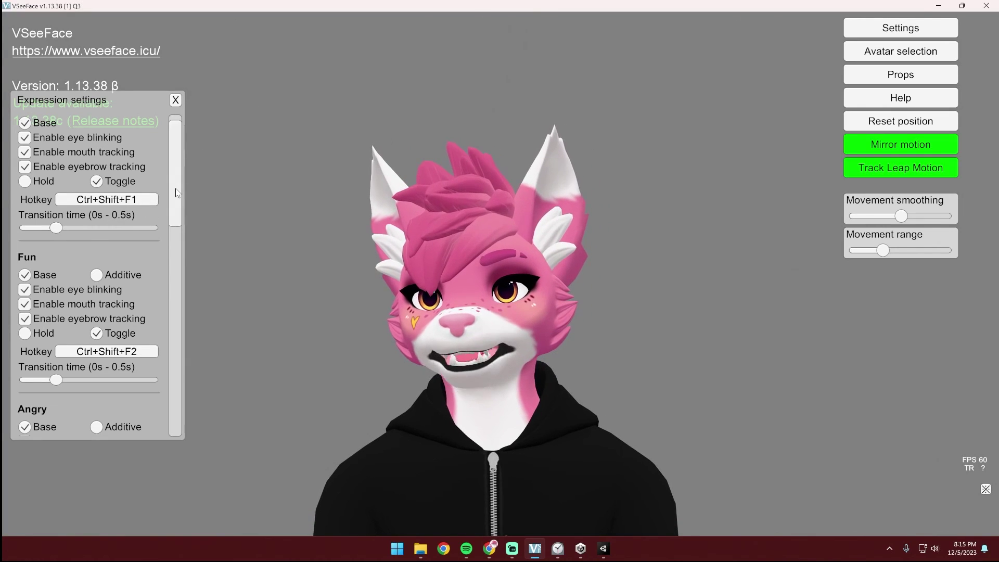
pyautogui.scroll(-2, 174, 200)
pyautogui.click(102, 232)
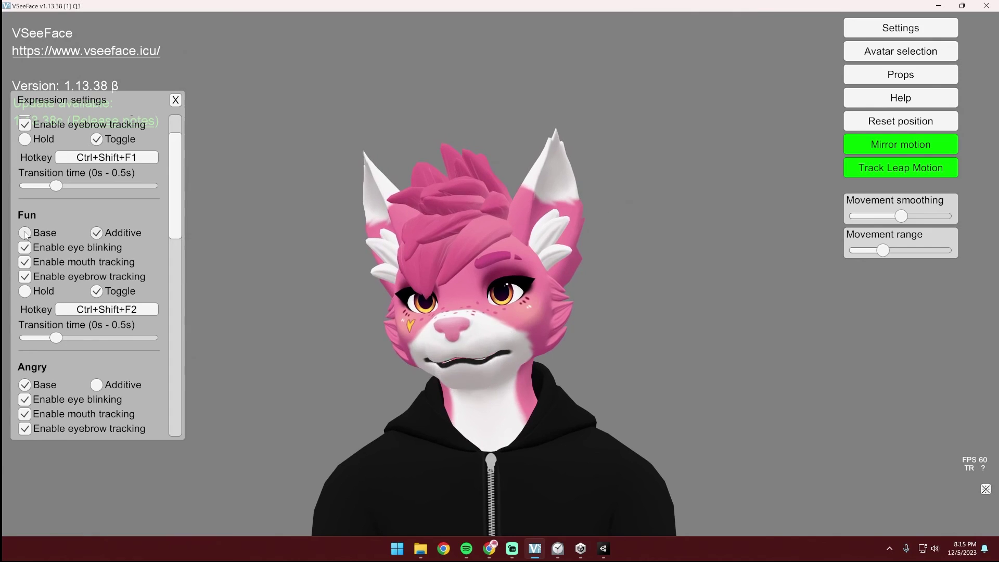
pyautogui.click(175, 99)
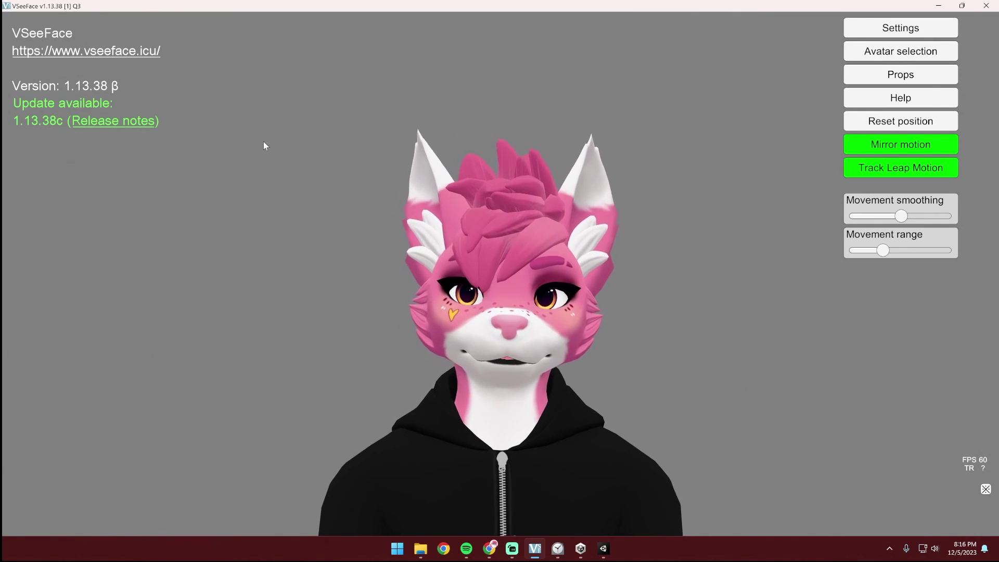